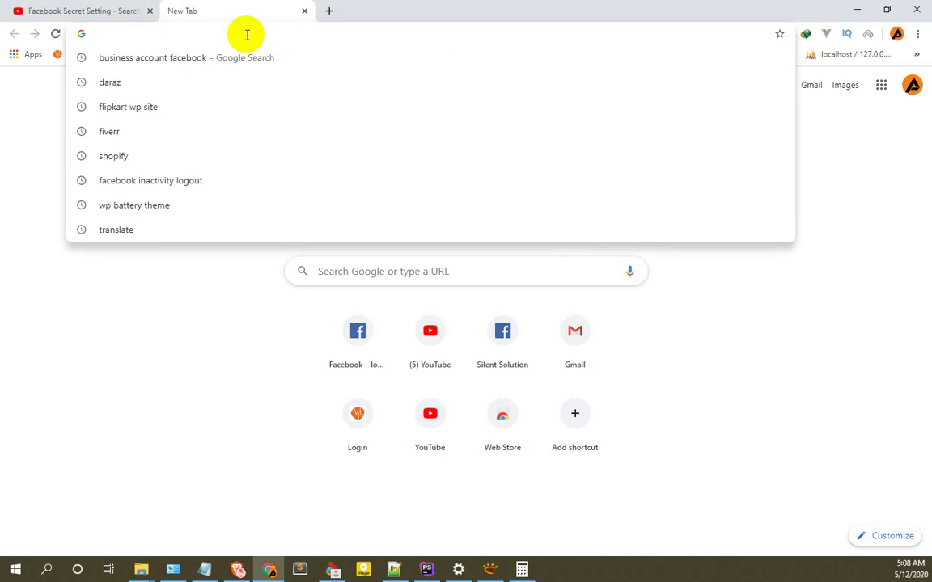
Search Google for 'facebook business account' and open the Business Manager Overview - Facebook result.
{"action": "type", "text": "facebo"}
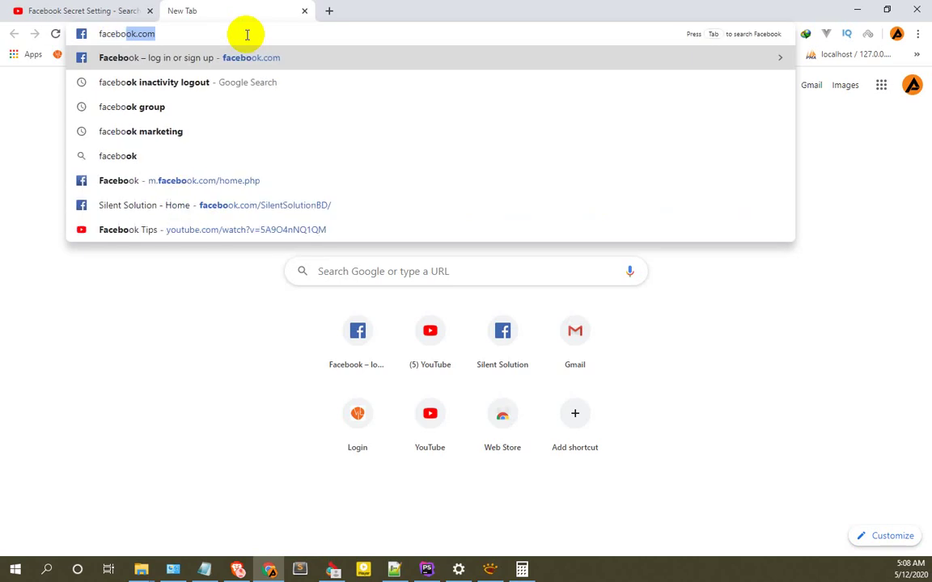
{"action": "type", "text": "ok busin"}
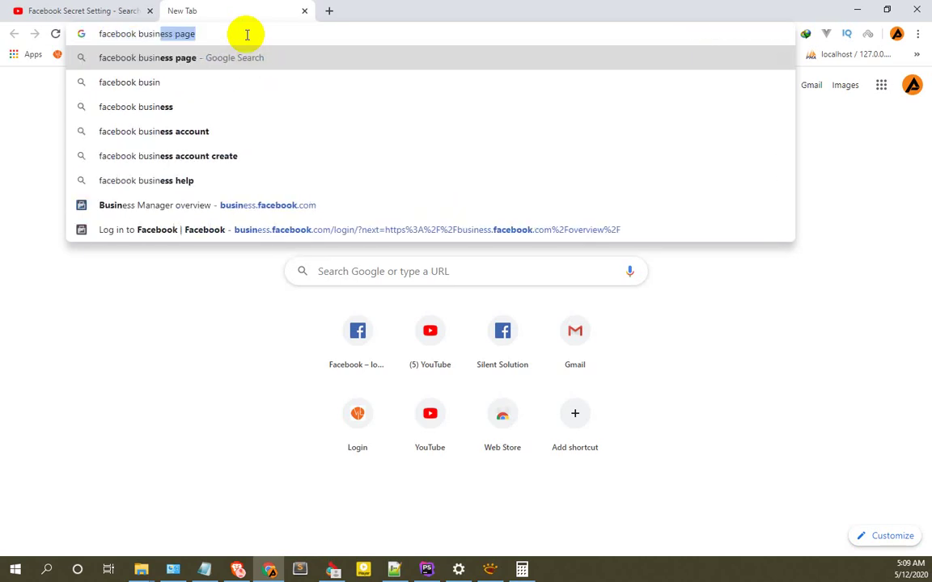
{"action": "type", "text": "ess ac"}
{"action": "key", "text": "Return"}
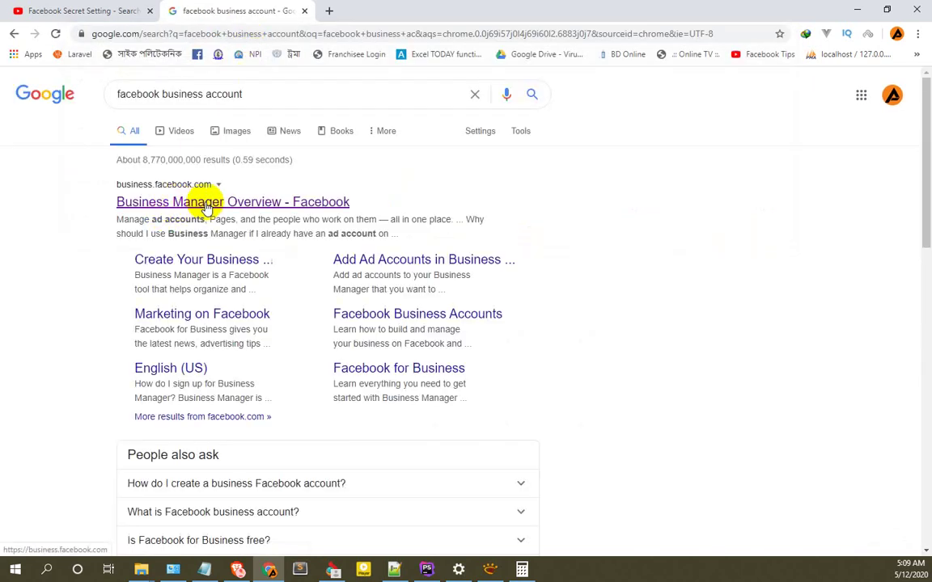
{"action": "left_click", "coordinate": [207, 203]}
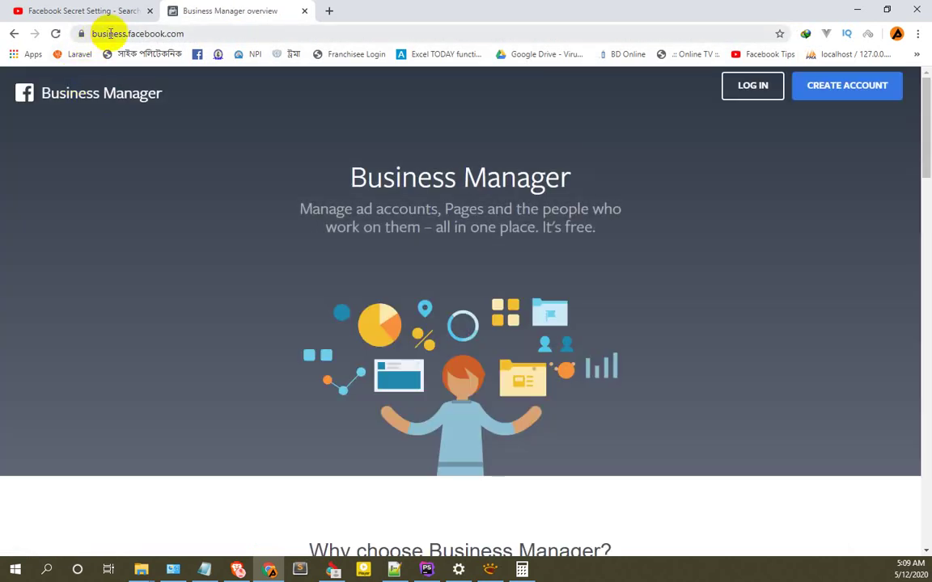
Start Business Manager account creation and log in to Facebook, declining Chrome's password save.
{"action": "double_click", "coordinate": [97, 35]}
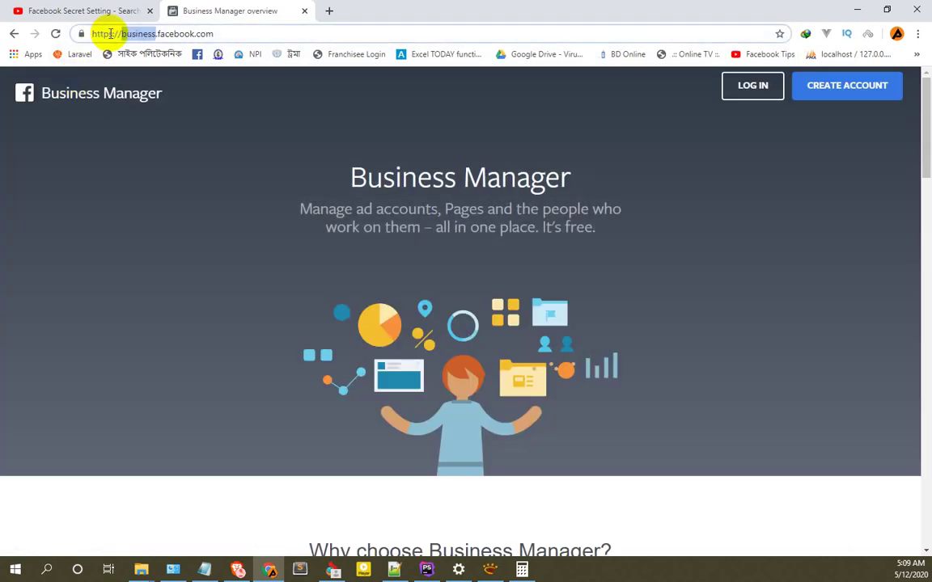
{"action": "left_click", "coordinate": [177, 33]}
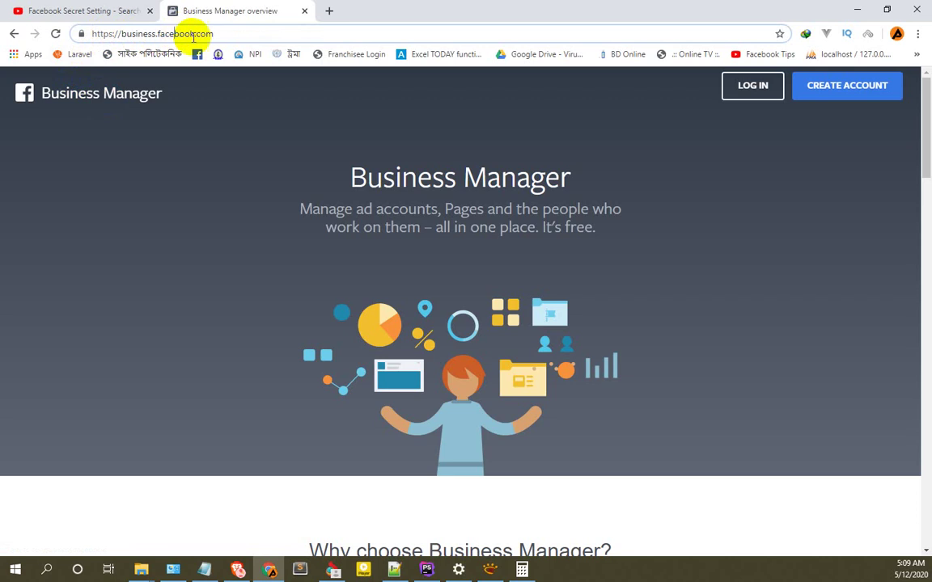
{"action": "left_click", "coordinate": [856, 91]}
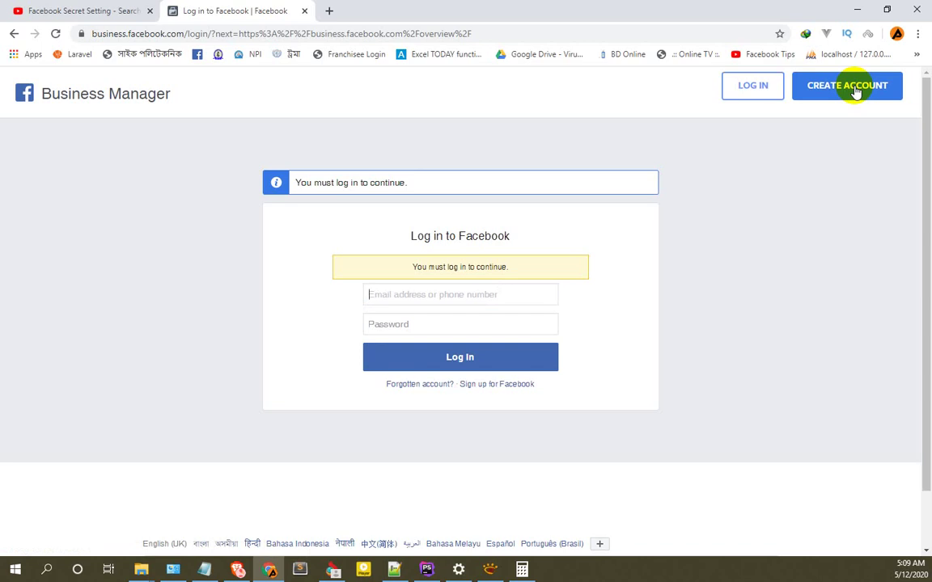
{"action": "key", "text": "F11"}
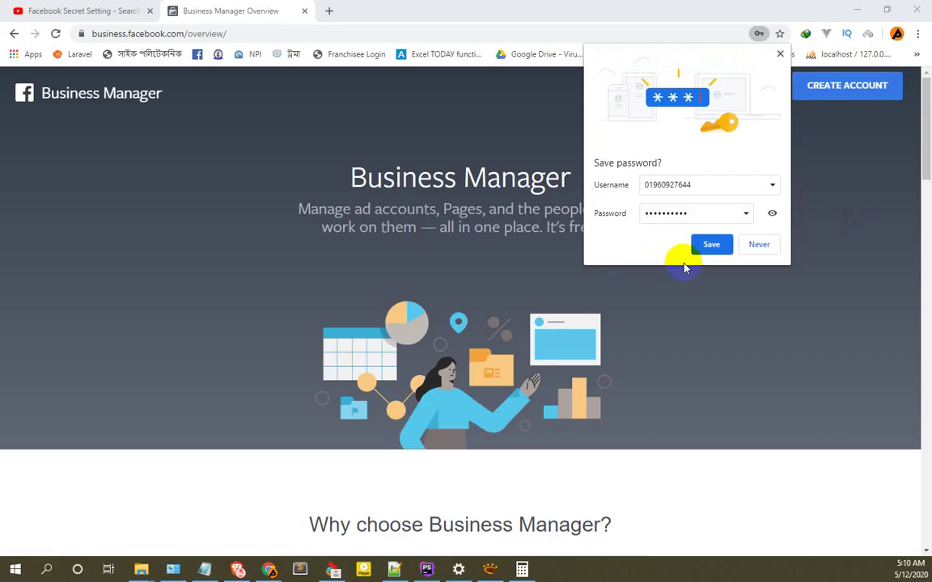
{"action": "left_click", "coordinate": [761, 245]}
Bring up the Create Your Business Manager Account form.
{"action": "scroll", "coordinate": [655, 289], "scroll_direction": "down", "scroll_amount": 4}
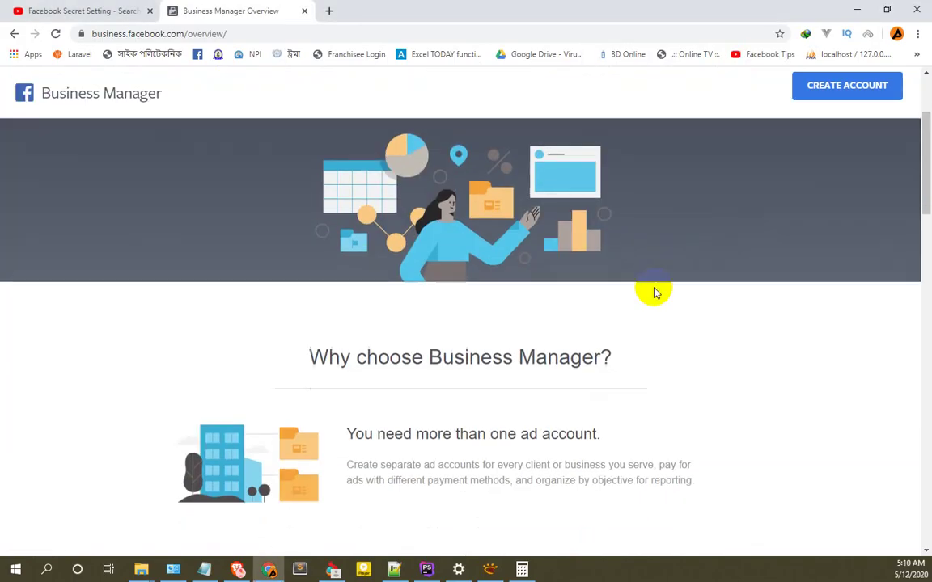
{"action": "scroll", "coordinate": [657, 285], "scroll_direction": "up", "scroll_amount": 4}
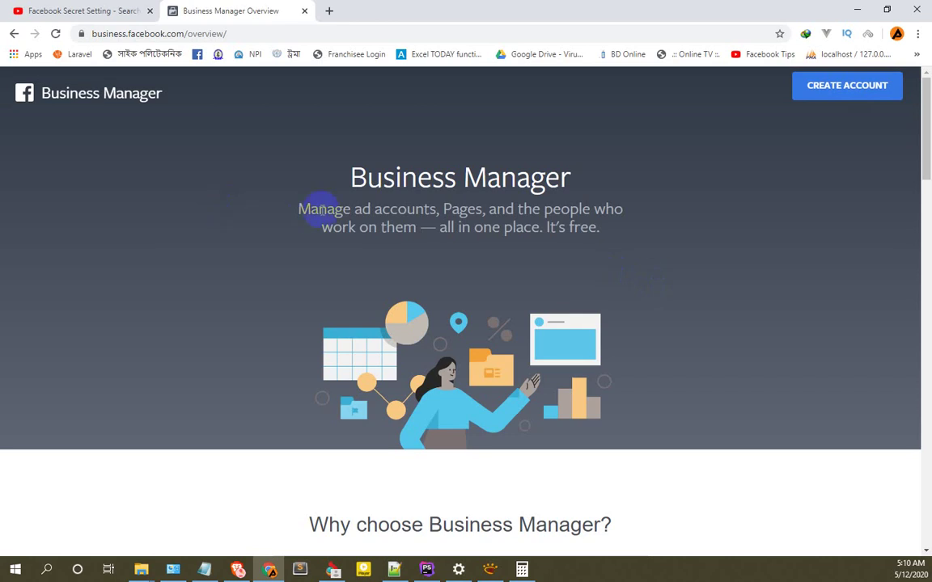
{"action": "scroll", "coordinate": [380, 223], "scroll_direction": "down", "scroll_amount": 4}
{"action": "scroll", "coordinate": [439, 231], "scroll_direction": "down", "scroll_amount": 12}
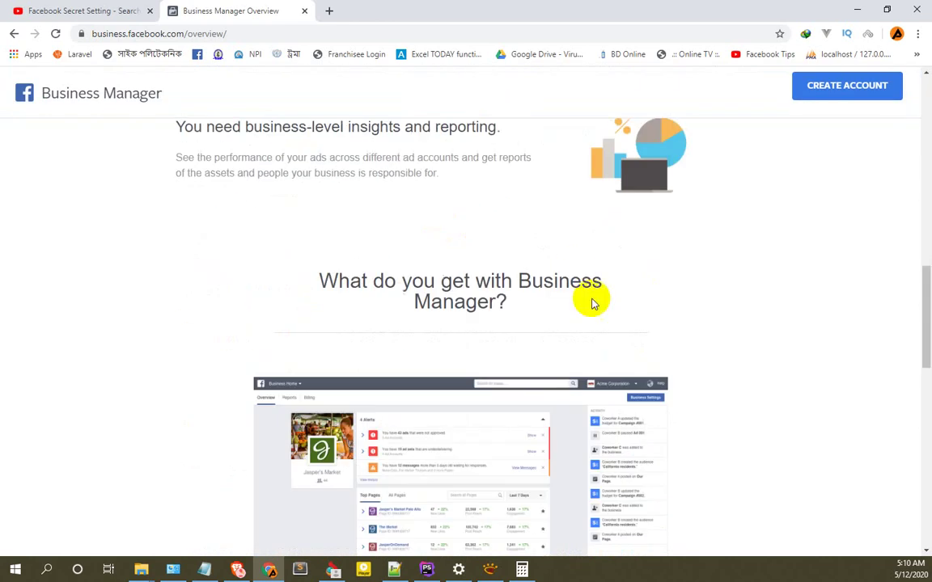
{"action": "scroll", "coordinate": [614, 291], "scroll_direction": "up", "scroll_amount": 15}
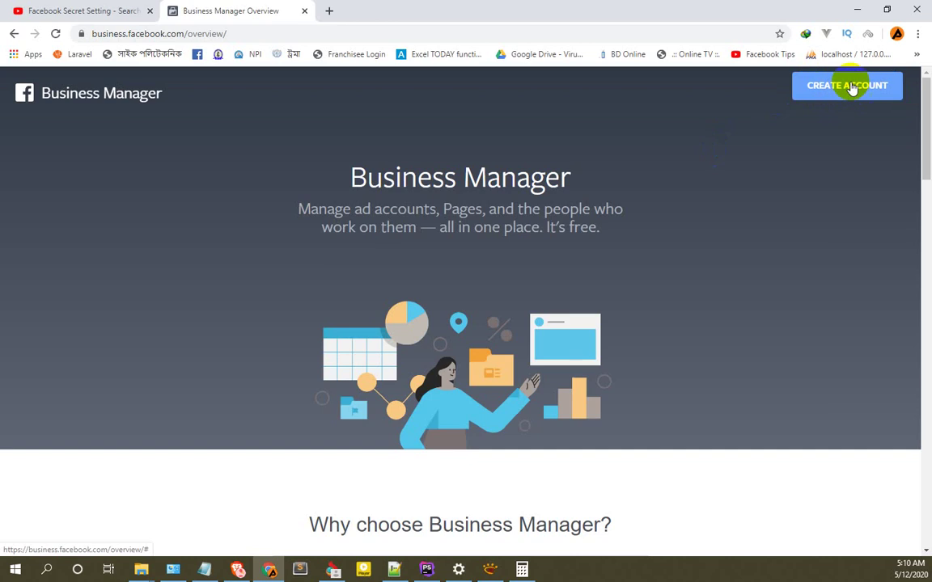
{"action": "left_click", "coordinate": [845, 88]}
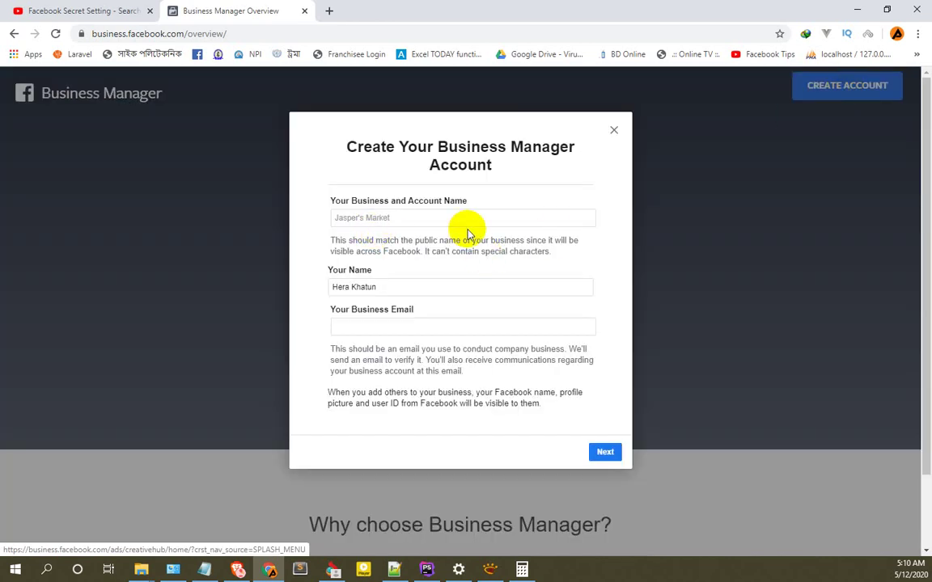
Enter 'Silent Solution' as the business name, then the owner's full name and business email.
{"action": "left_click", "coordinate": [412, 216]}
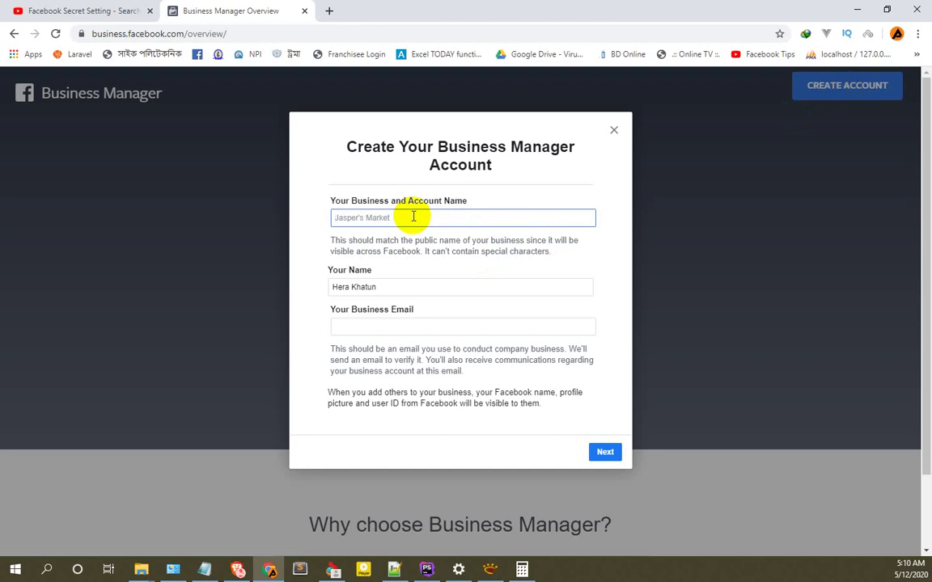
{"action": "type", "text": "Silent Solution"}
{"action": "key", "text": "Tab"}
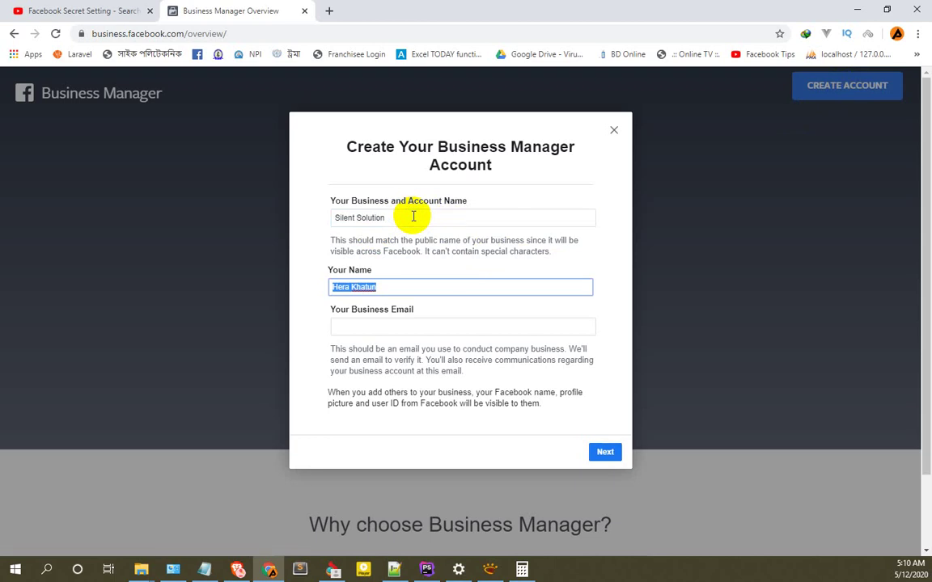
{"action": "key", "text": "BackSpace"}
{"action": "key", "text": "Tab"}
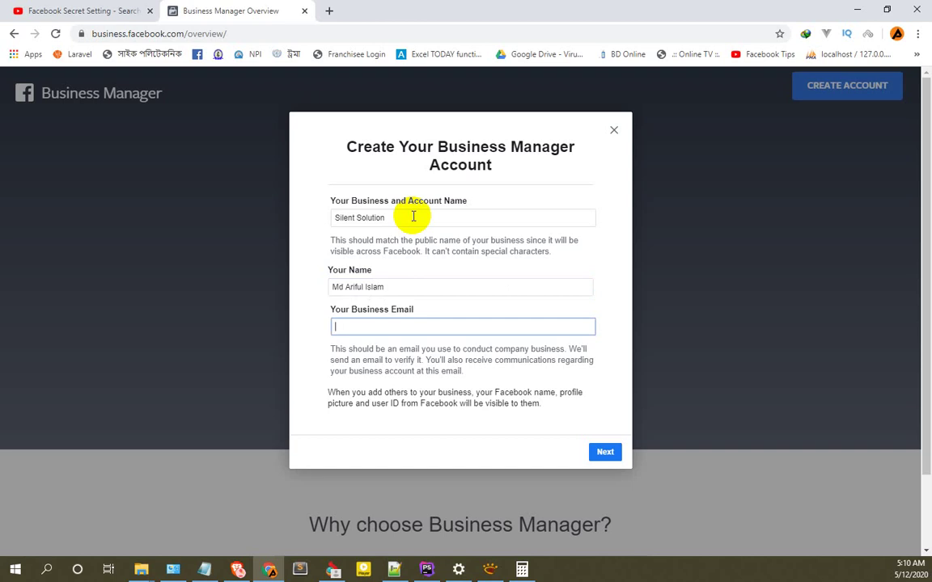
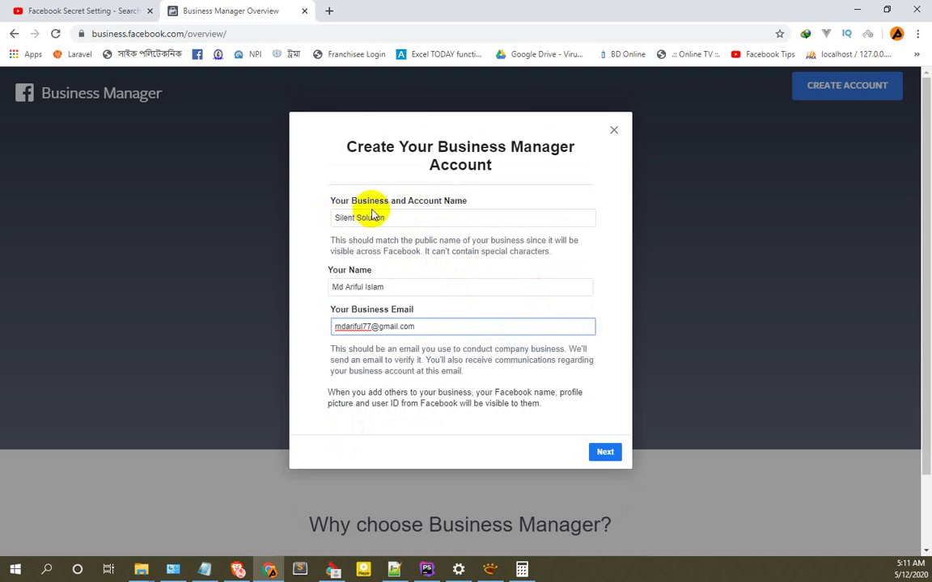
Review the entered name and email fields, then continue to the business details form.
{"action": "left_click", "coordinate": [428, 217]}
{"action": "left_click_drag", "start_coordinate": [428, 217], "coordinate": [339, 243]}
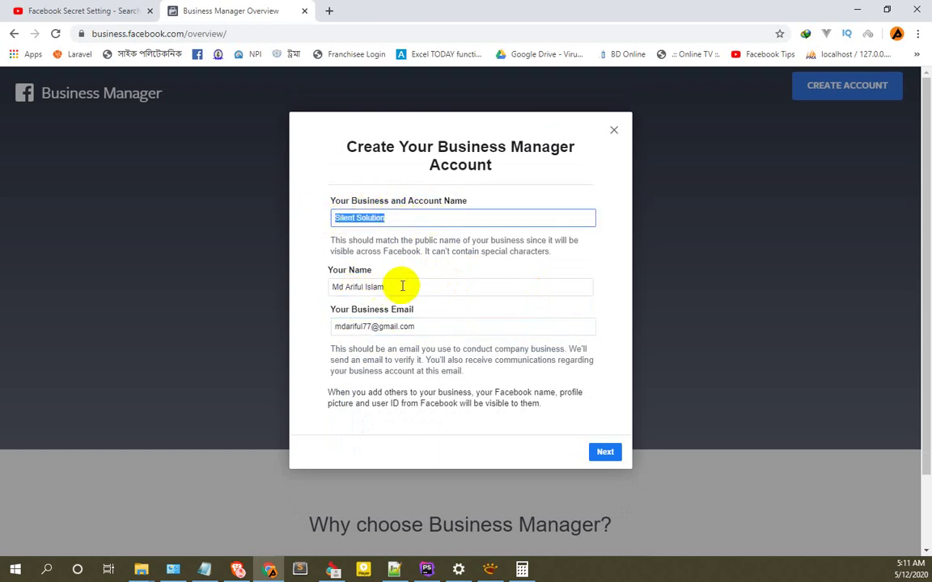
{"action": "left_click_drag", "start_coordinate": [400, 284], "coordinate": [298, 285]}
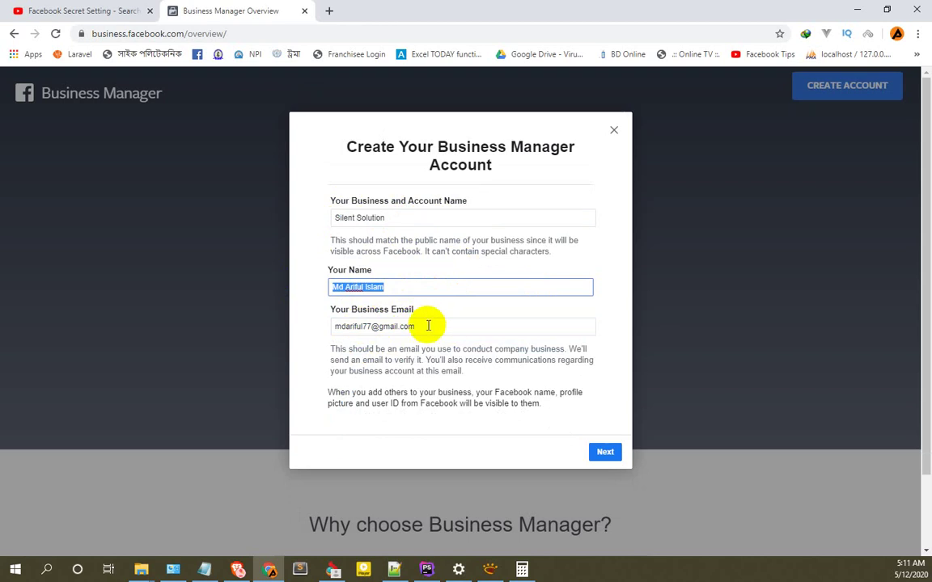
{"action": "left_click", "coordinate": [425, 324]}
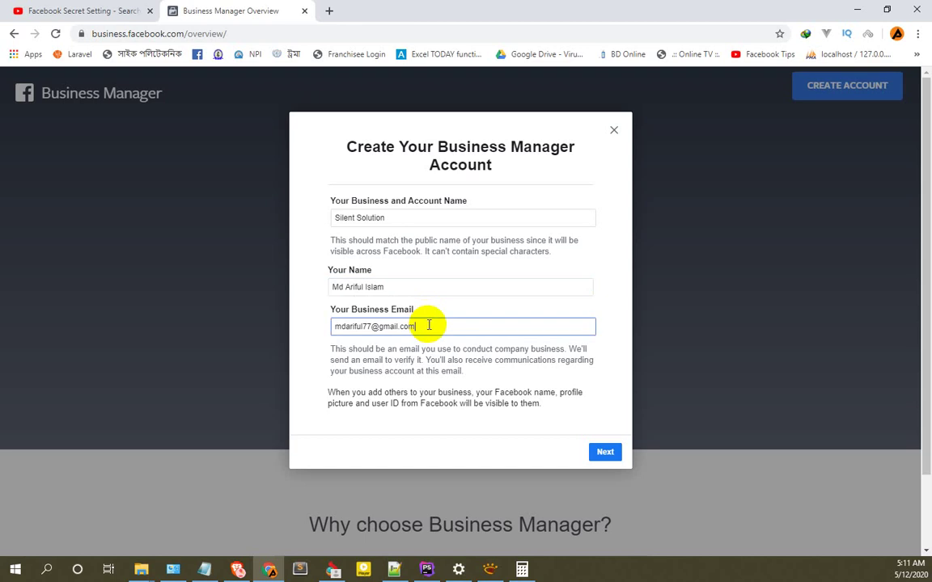
{"action": "left_click_drag", "start_coordinate": [478, 323], "coordinate": [322, 327]}
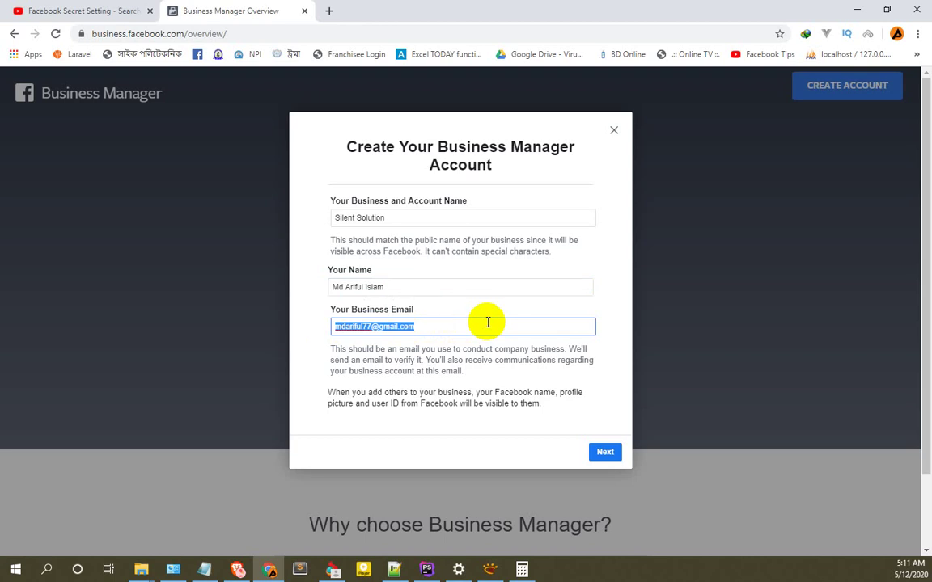
{"action": "left_click", "coordinate": [493, 320]}
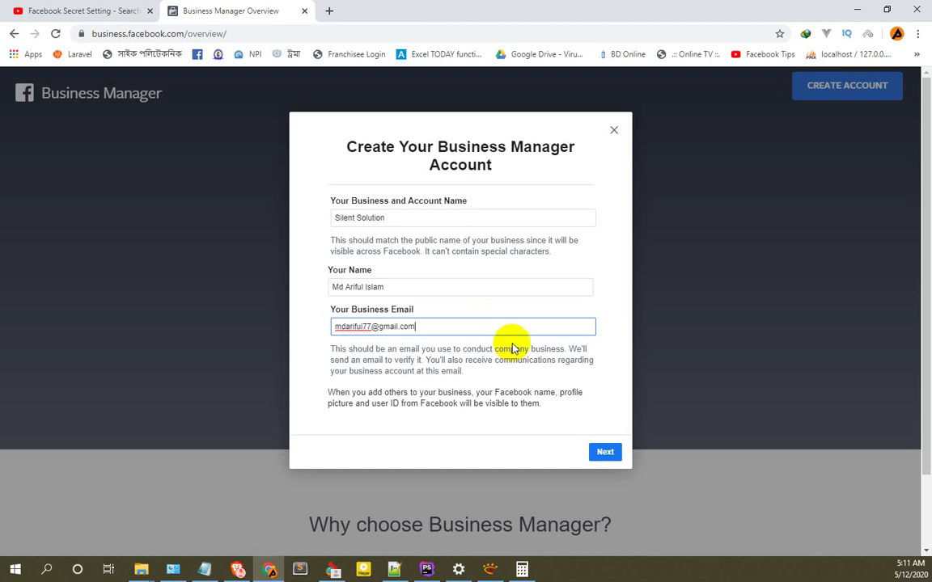
{"action": "left_click", "coordinate": [603, 453]}
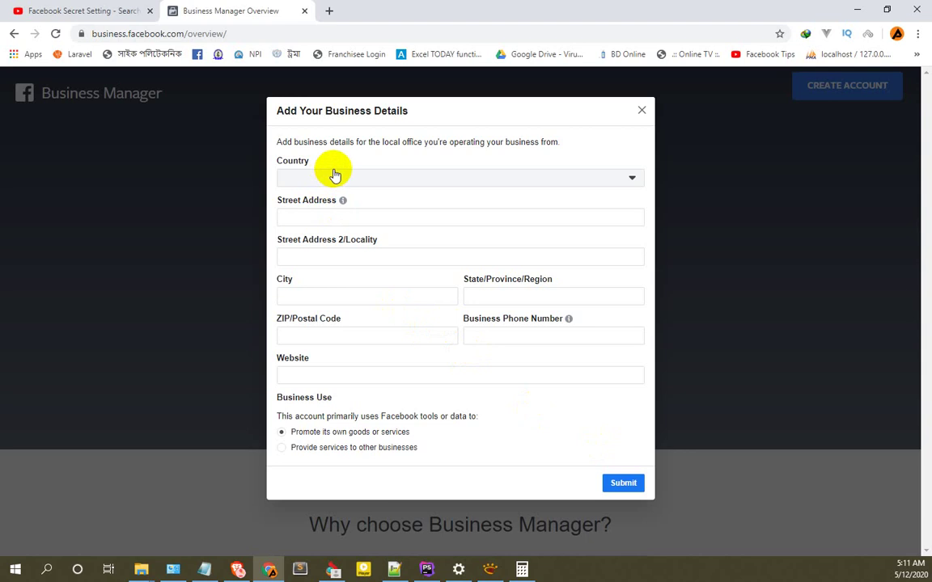
Choose Bangladesh as the country and fill in the street address and website details.
{"action": "left_click", "coordinate": [431, 180]}
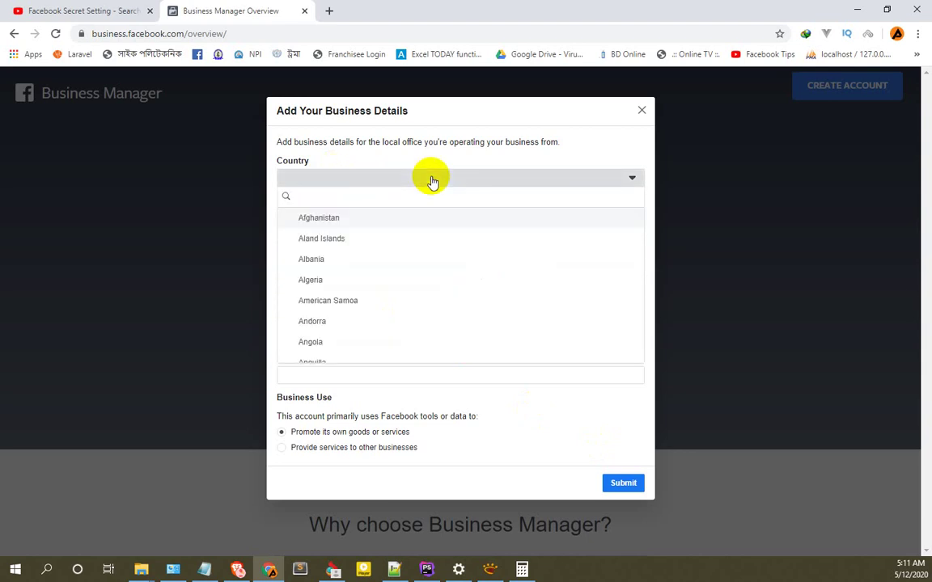
{"action": "type", "text": "ban"}
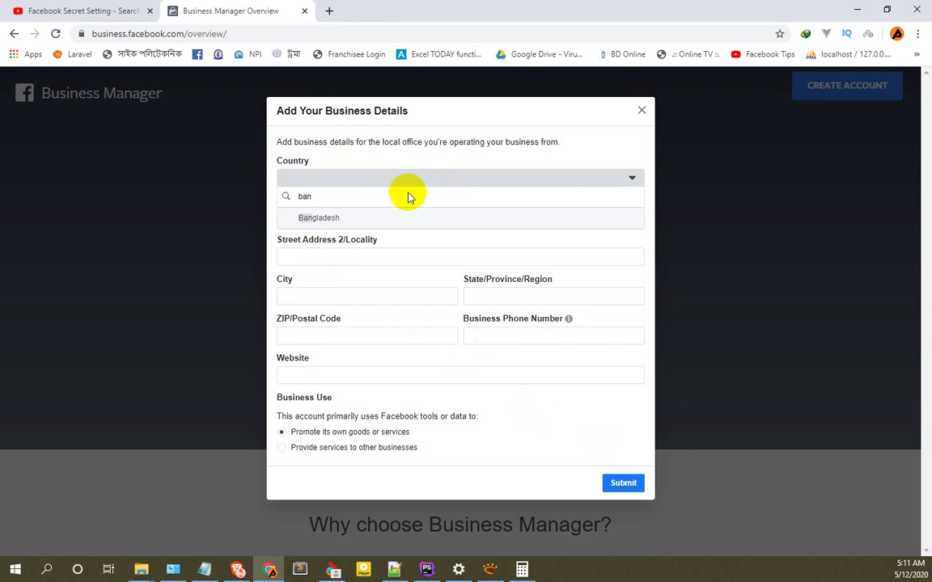
{"action": "left_click", "coordinate": [347, 217]}
{"action": "left_click", "coordinate": [346, 217]}
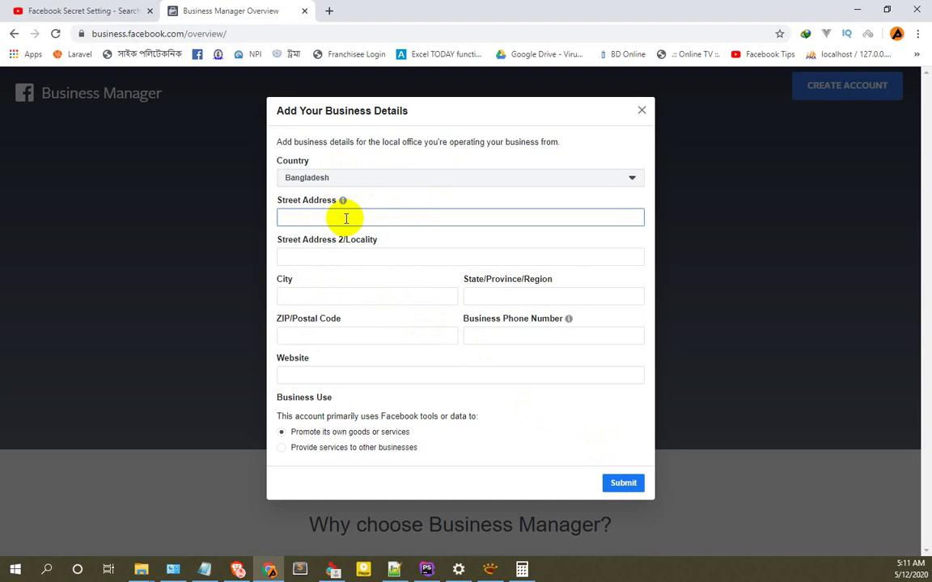
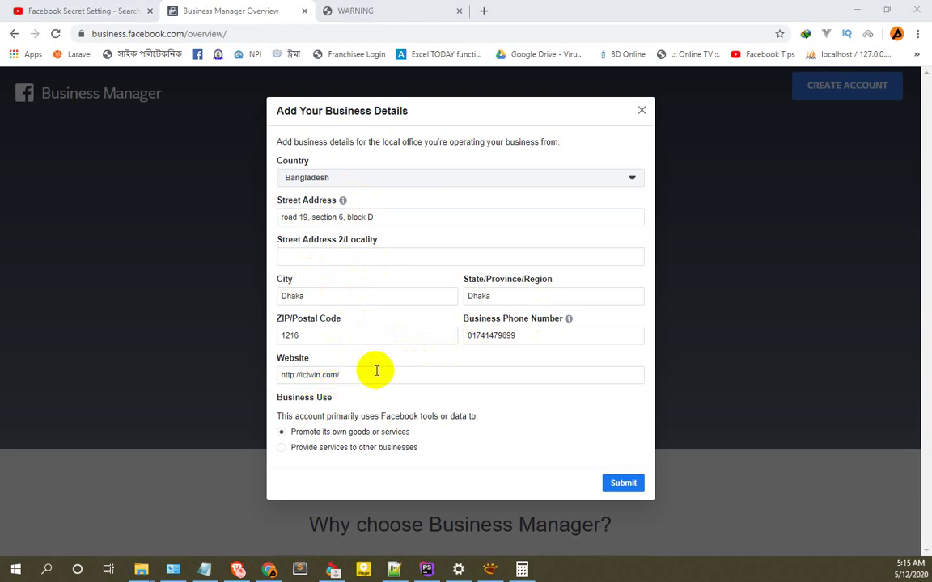
{"action": "triple_click", "coordinate": [298, 375]}
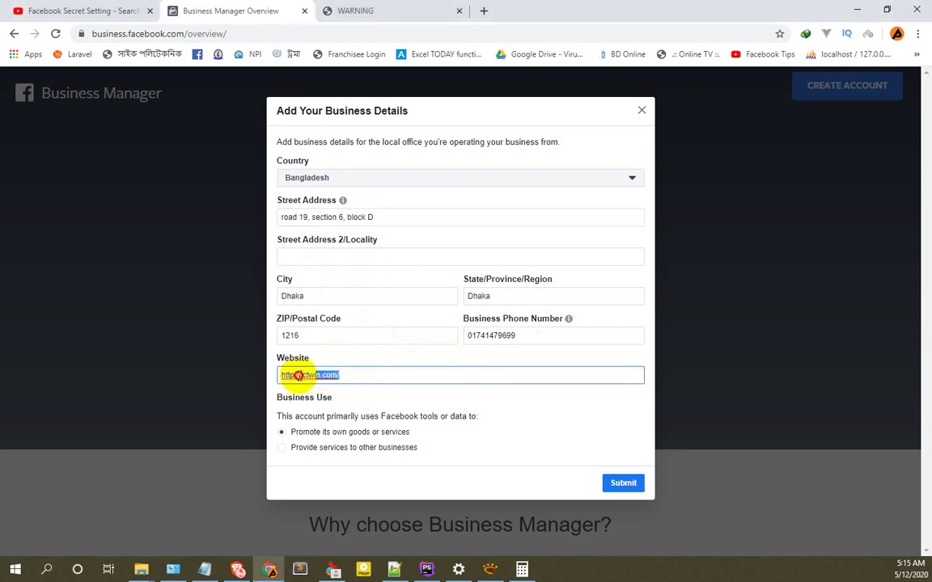
{"action": "left_click", "coordinate": [350, 375]}
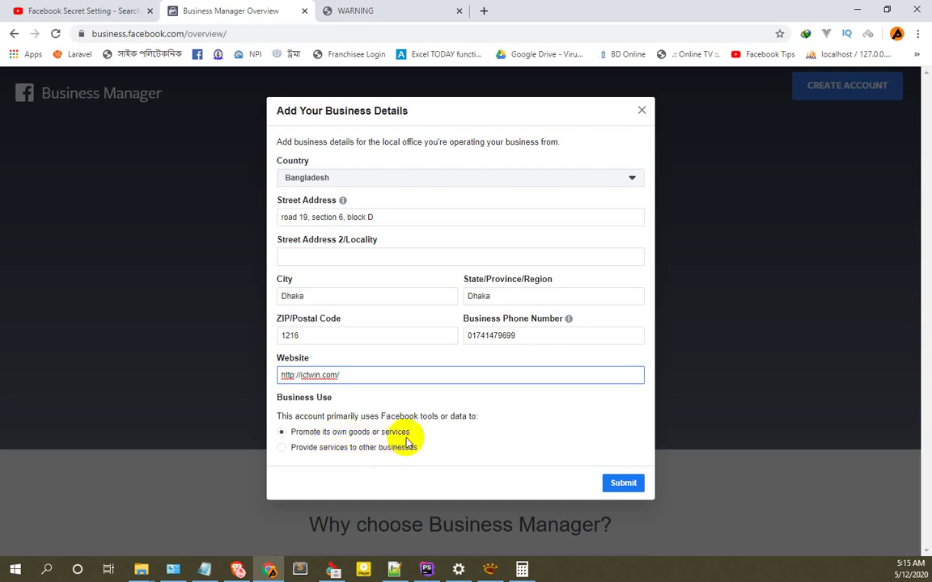
Submit the details, fix the rejected phone number with the 880 country prefix, and resubmit.
{"action": "left_click", "coordinate": [619, 484]}
{"action": "mouse_move", "coordinate": [482, 339]}
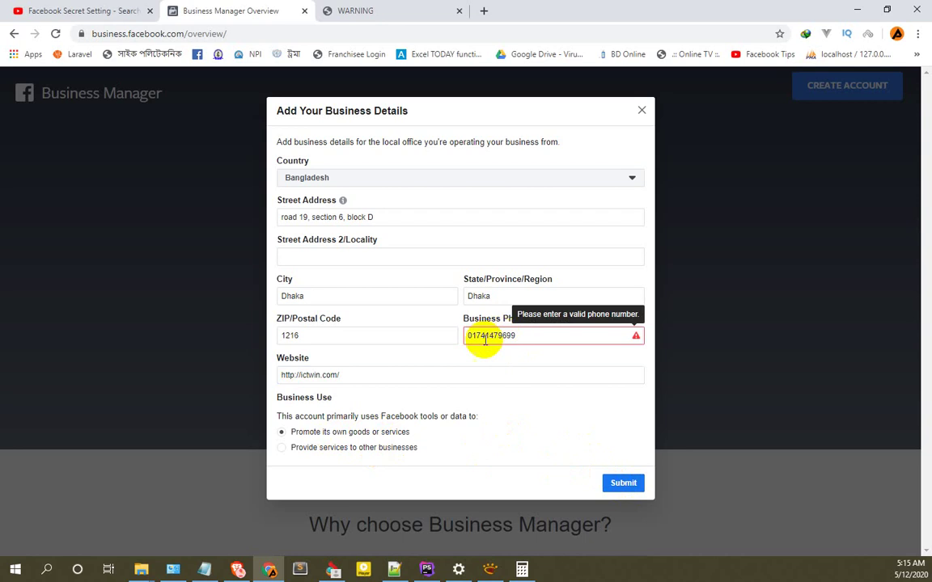
{"action": "left_click", "coordinate": [467, 335]}
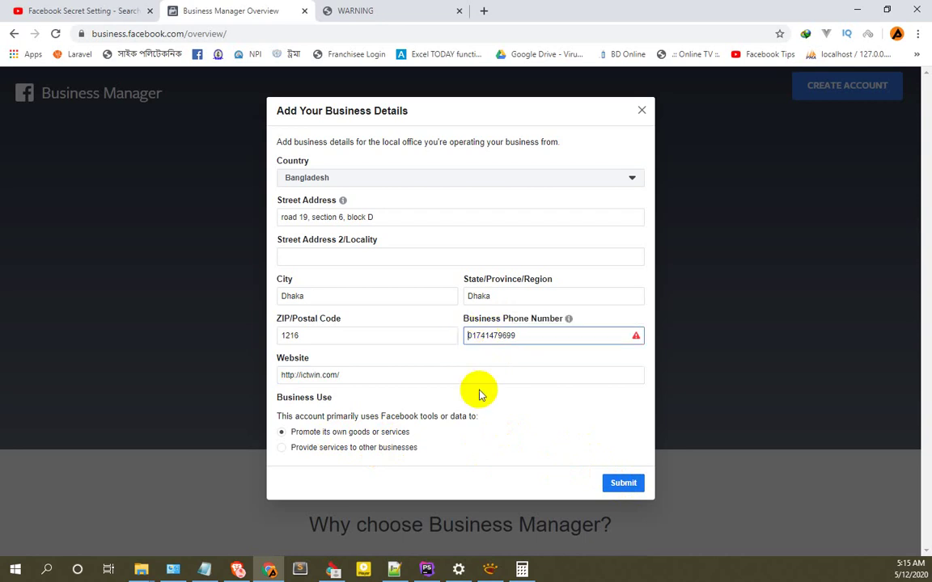
{"action": "type", "text": "88"}
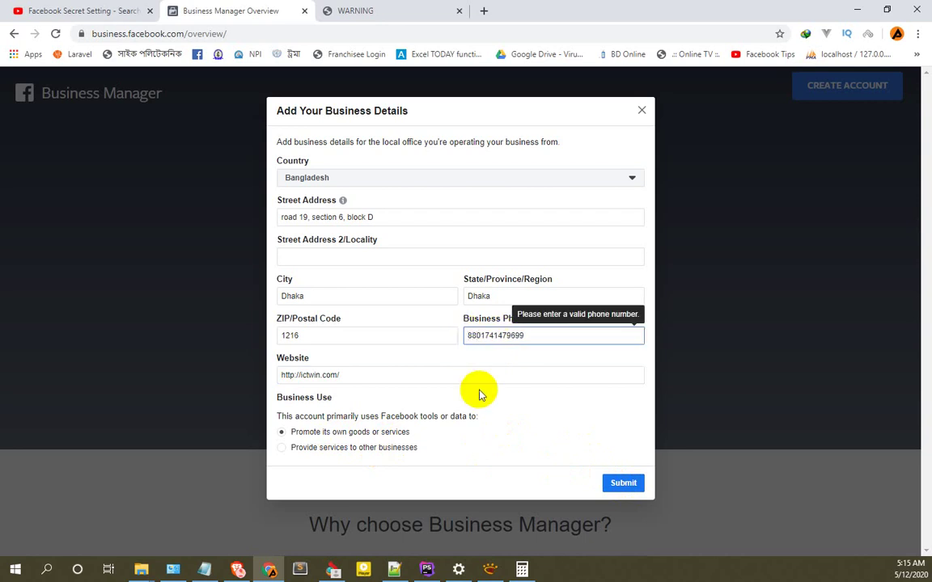
{"action": "left_click", "coordinate": [624, 487]}
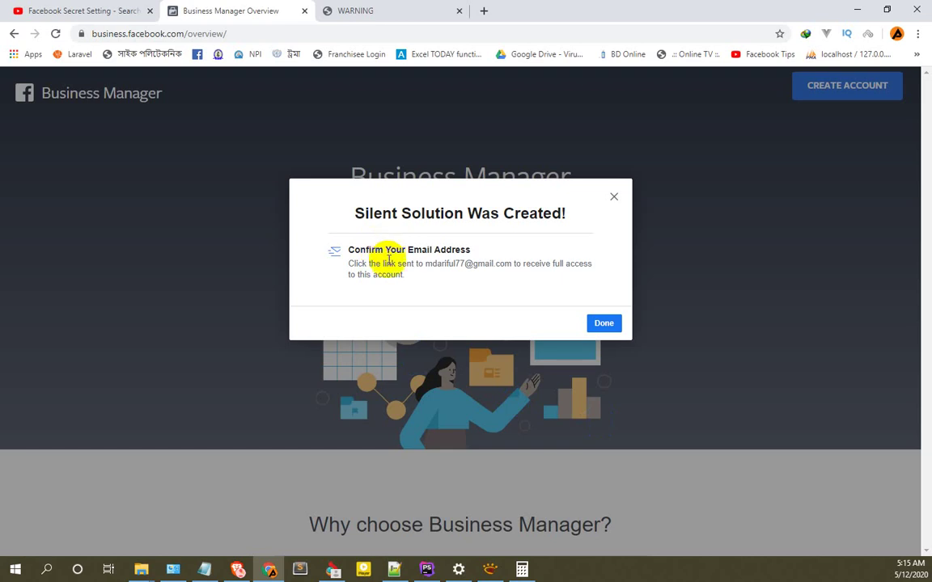
Dismiss the creation notice to load the Silent Solution home, then open a blank new tab.
{"action": "left_click_drag", "start_coordinate": [425, 265], "coordinate": [466, 264]}
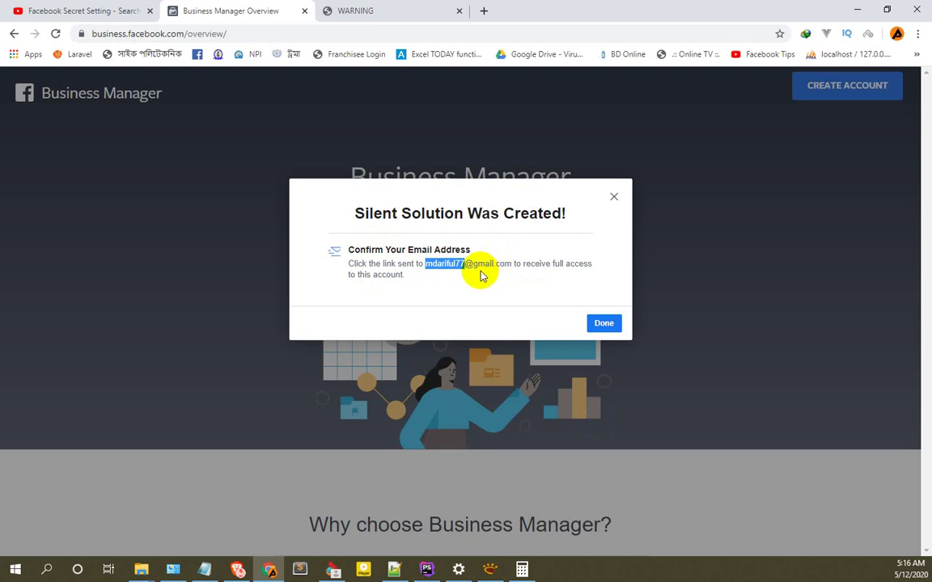
{"action": "left_click", "coordinate": [600, 321]}
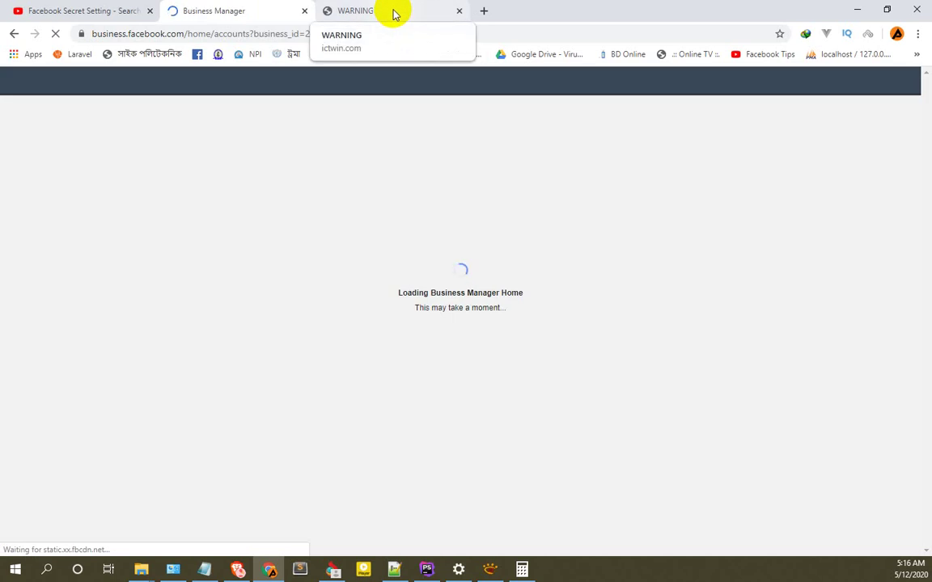
{"action": "left_click", "coordinate": [485, 11]}
{"action": "left_click", "coordinate": [241, 11]}
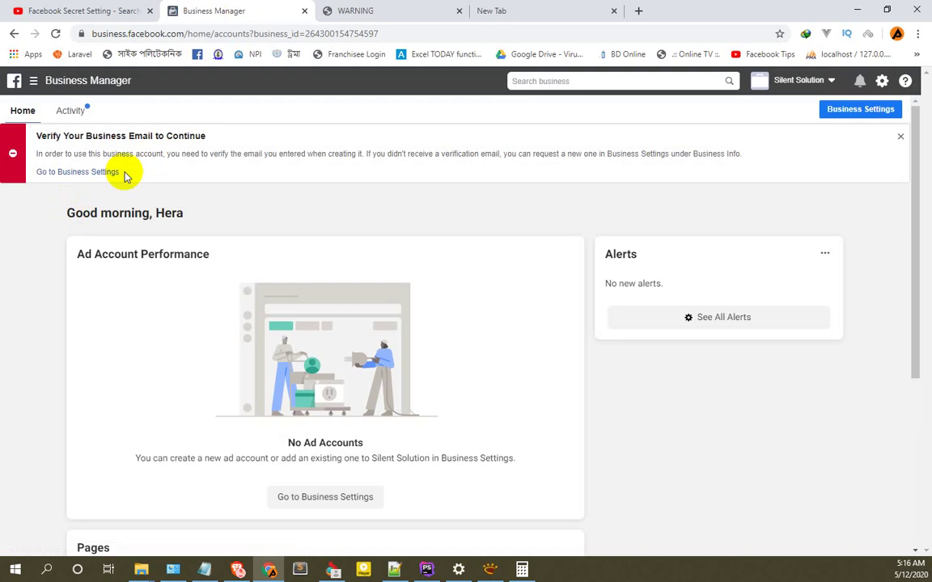
{"action": "left_click", "coordinate": [520, 13]}
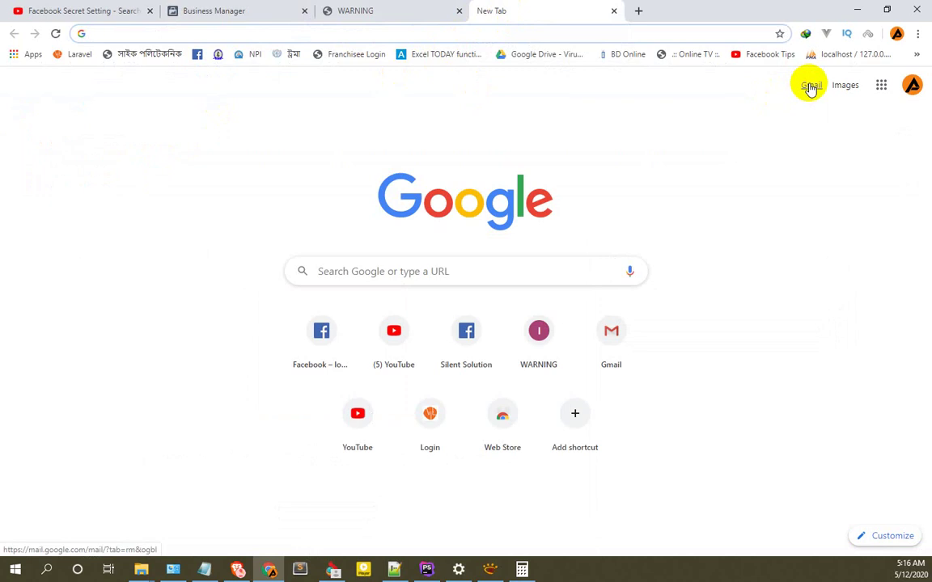
Confirm the business email via Gmail's Social 'Confirm your business email address' message.
{"action": "left_click", "coordinate": [809, 86]}
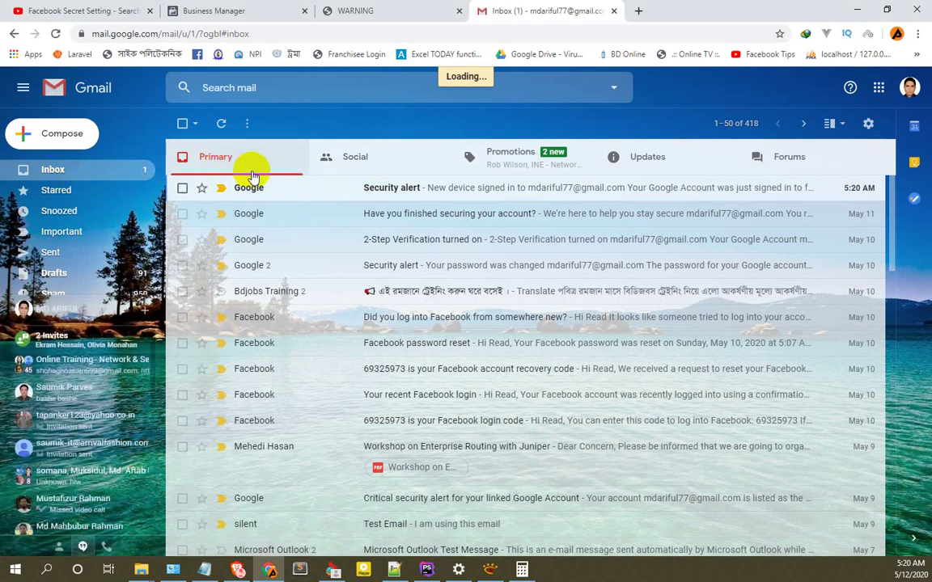
{"action": "left_click", "coordinate": [376, 162]}
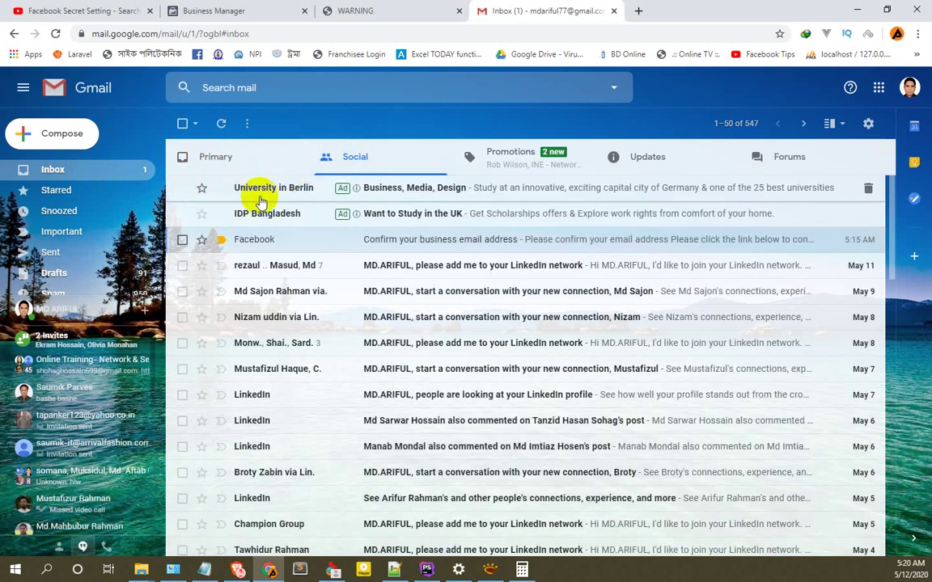
{"action": "left_click", "coordinate": [343, 240]}
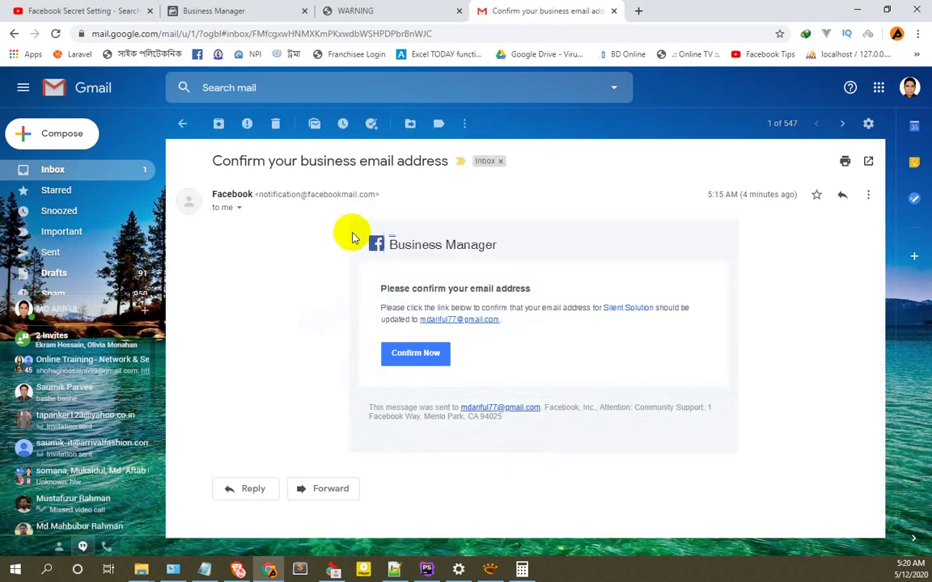
{"action": "left_click", "coordinate": [415, 357]}
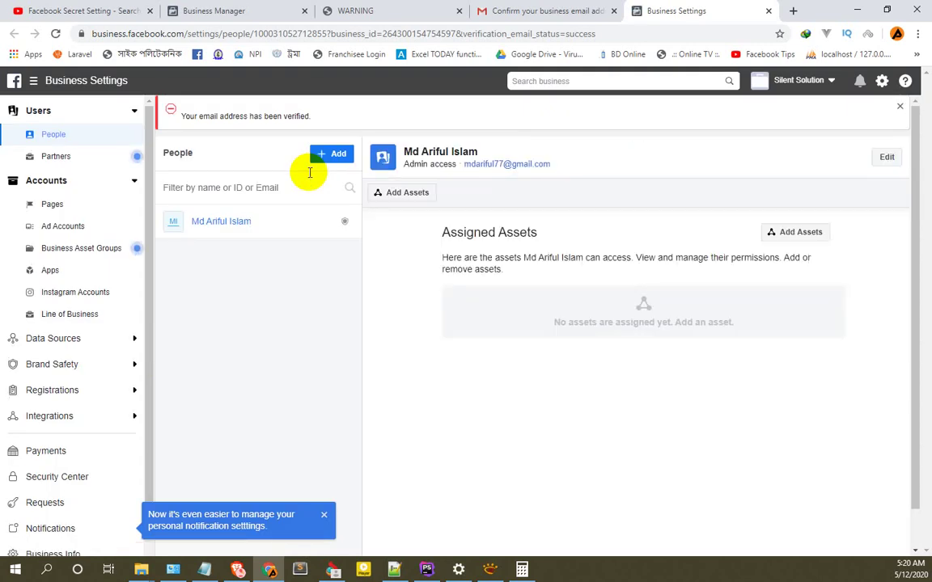
Return to the Business Manager home and reload it after the email verification.
{"action": "left_click", "coordinate": [200, 116]}
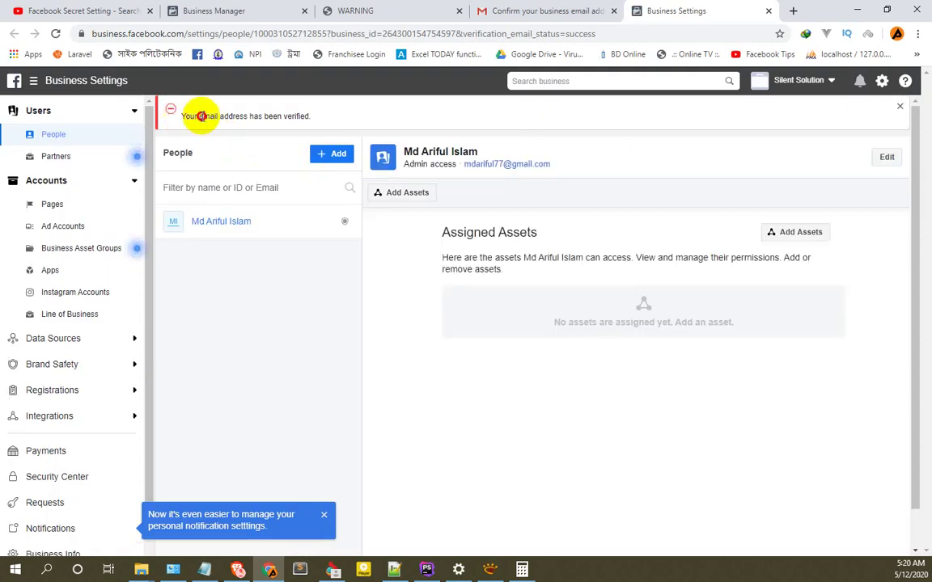
{"action": "left_click_drag", "start_coordinate": [201, 116], "coordinate": [298, 117]}
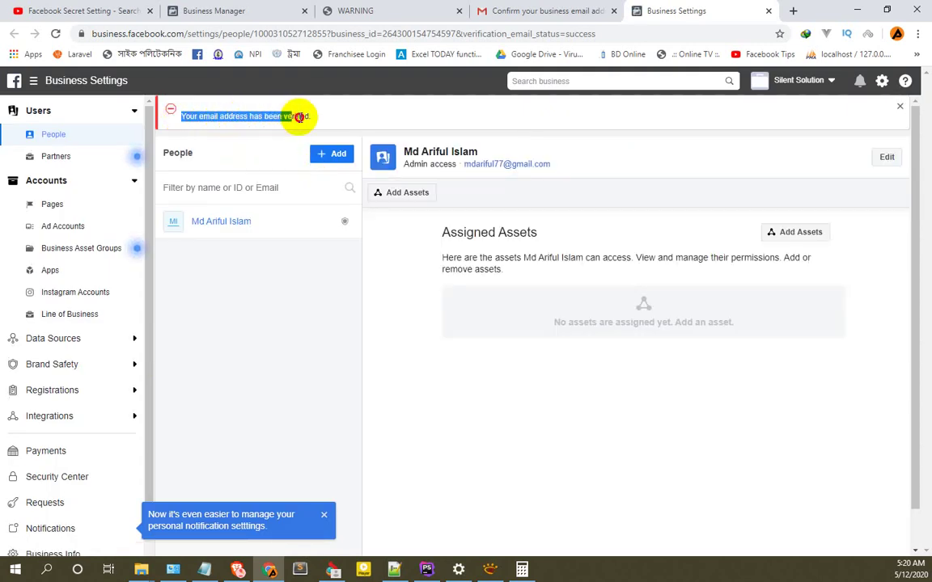
{"action": "left_click", "coordinate": [231, 10]}
{"action": "left_click", "coordinate": [55, 33]}
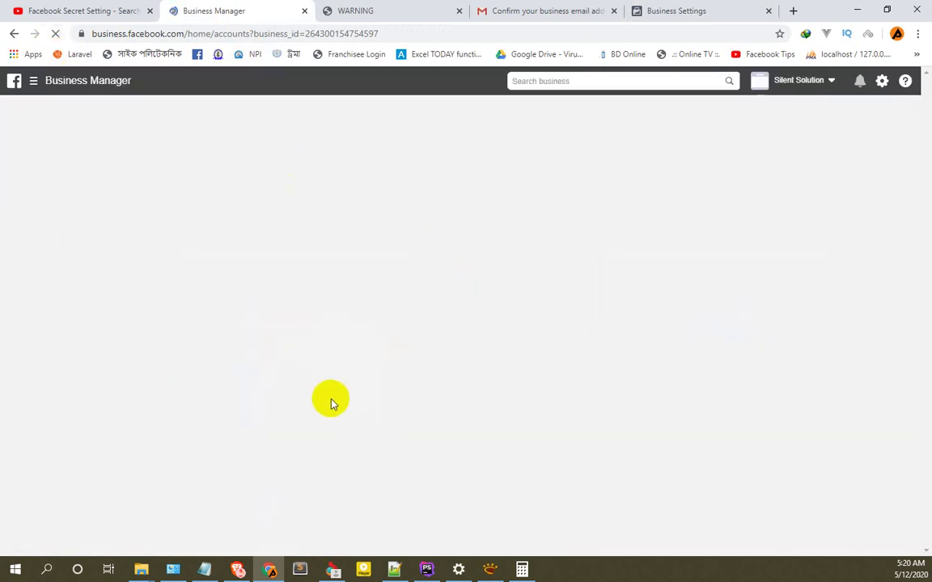
{"action": "scroll", "coordinate": [343, 413], "scroll_direction": "down", "scroll_amount": 2}
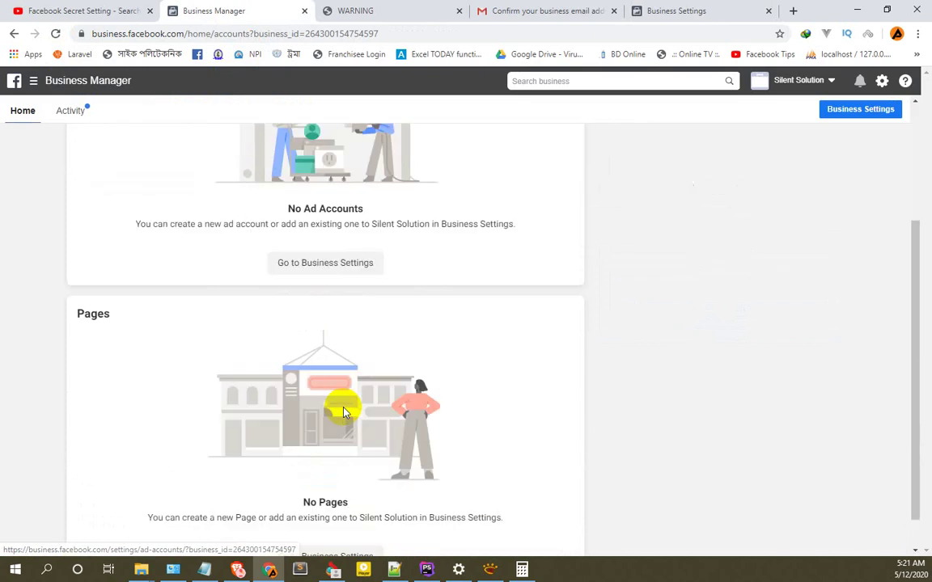
{"action": "scroll", "coordinate": [701, 350], "scroll_direction": "up", "scroll_amount": 3}
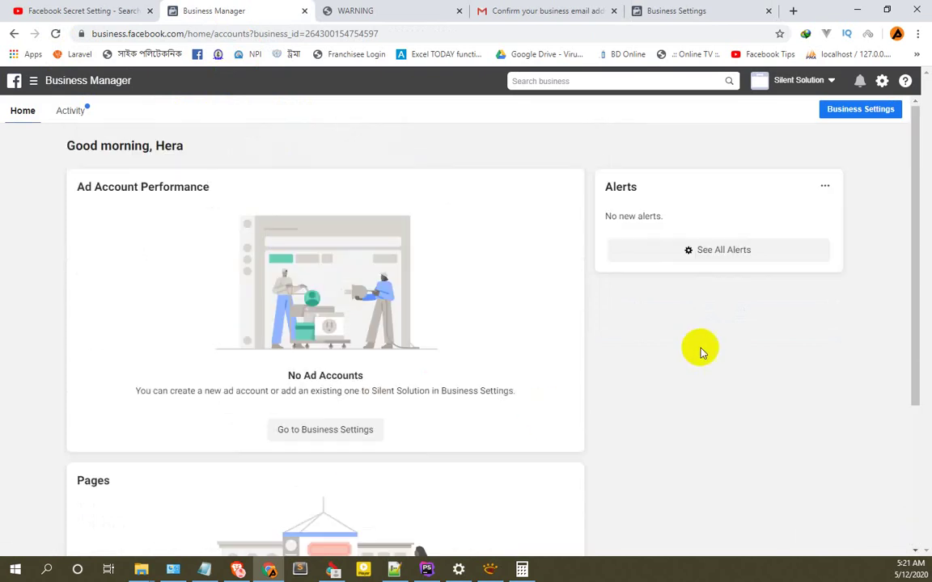
{"action": "scroll", "coordinate": [380, 324], "scroll_direction": "down", "scroll_amount": 1}
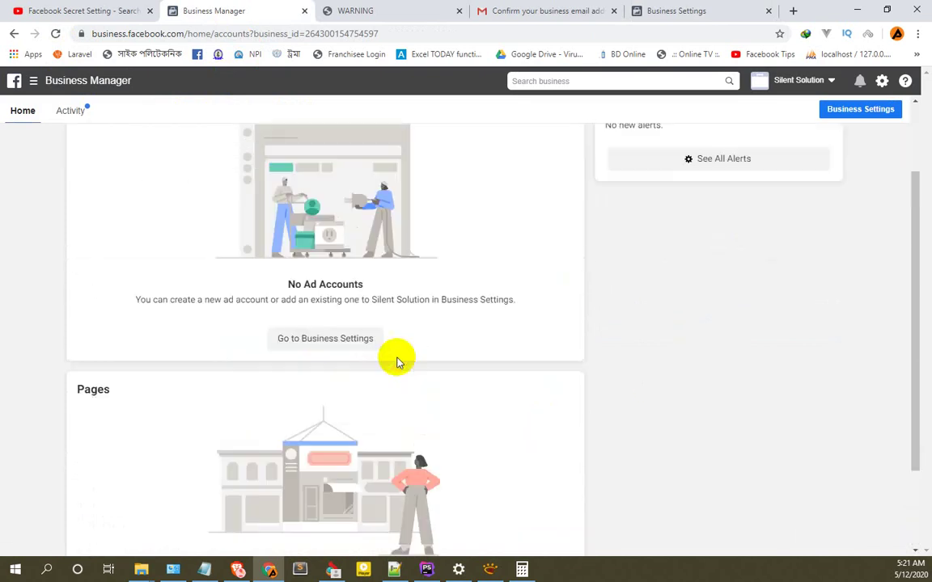
{"action": "scroll", "coordinate": [607, 370], "scroll_direction": "up", "scroll_amount": 1}
{"action": "scroll", "coordinate": [609, 386], "scroll_direction": "down", "scroll_amount": 2}
{"action": "scroll", "coordinate": [316, 204], "scroll_direction": "up", "scroll_amount": 2}
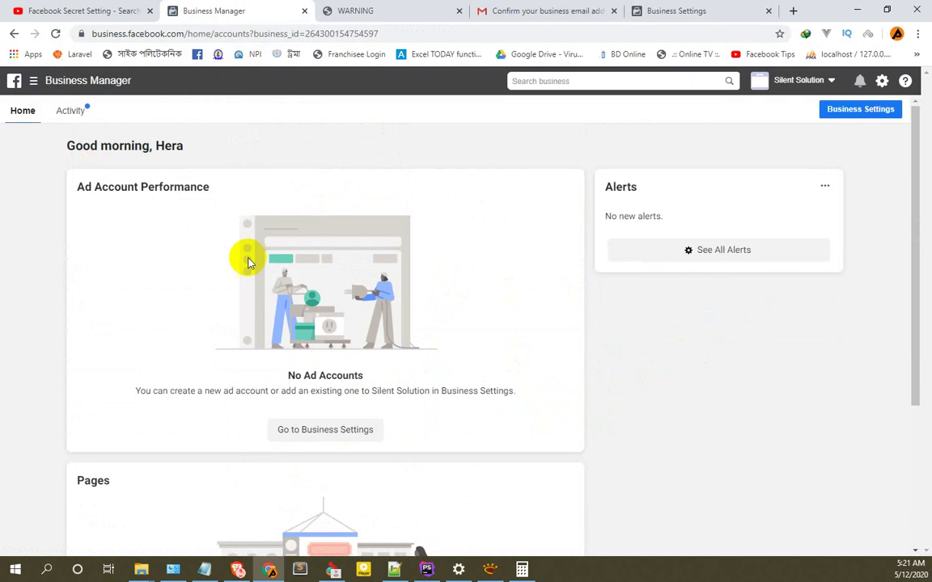
{"action": "scroll", "coordinate": [701, 331], "scroll_direction": "down", "scroll_amount": 2}
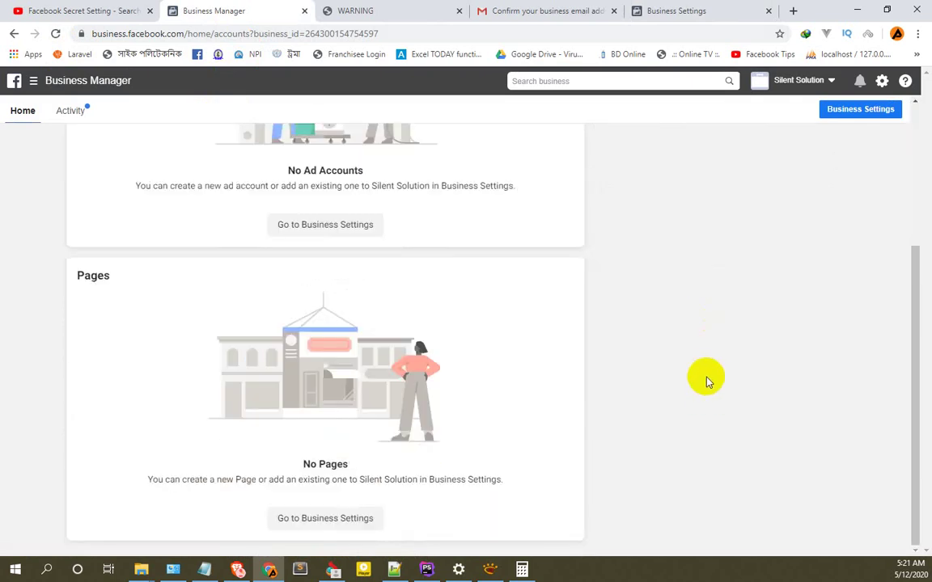
{"action": "scroll", "coordinate": [706, 380], "scroll_direction": "up", "scroll_amount": 2}
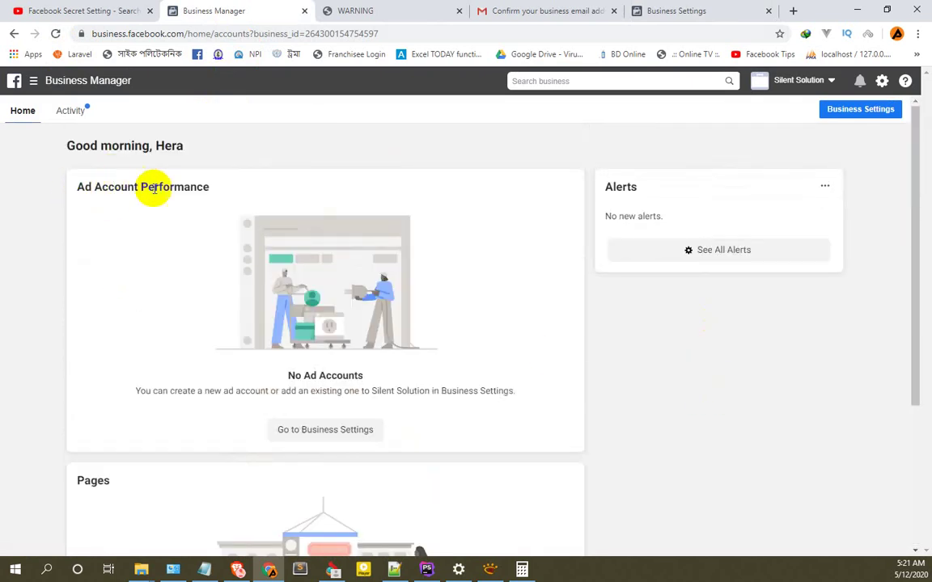
{"action": "left_click_drag", "start_coordinate": [215, 187], "coordinate": [76, 187]}
{"action": "scroll", "coordinate": [608, 314], "scroll_direction": "down", "scroll_amount": 2}
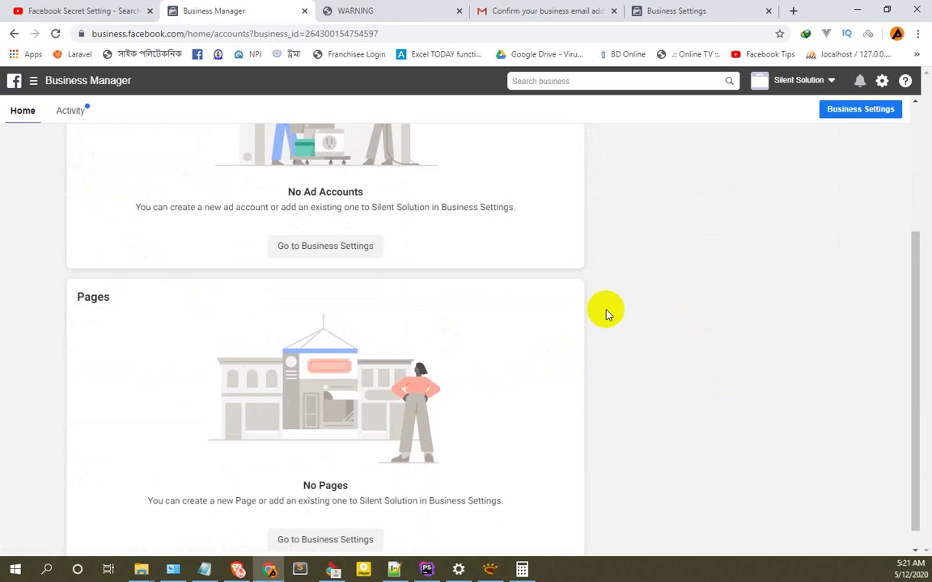
{"action": "scroll", "coordinate": [651, 338], "scroll_direction": "up", "scroll_amount": 2}
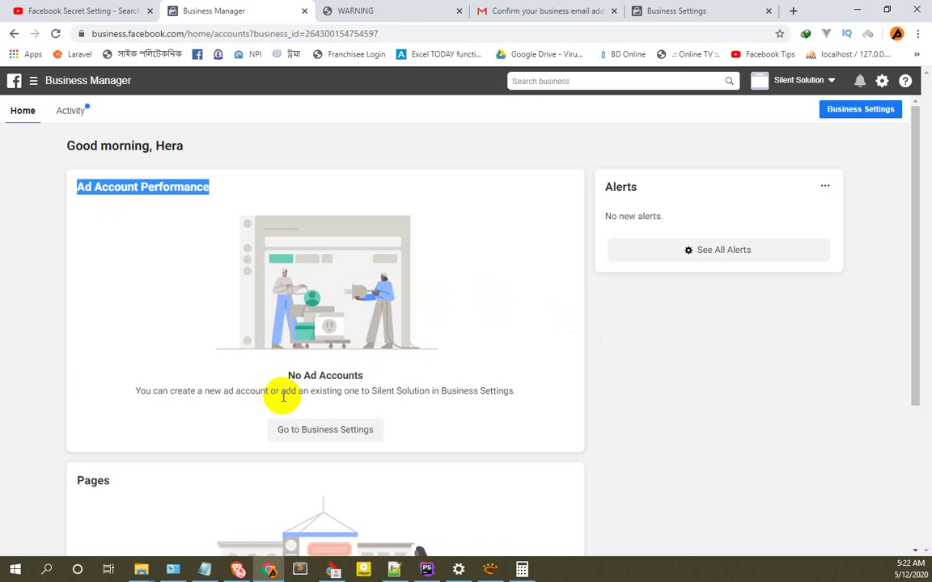
{"action": "left_click_drag", "start_coordinate": [374, 375], "coordinate": [286, 378]}
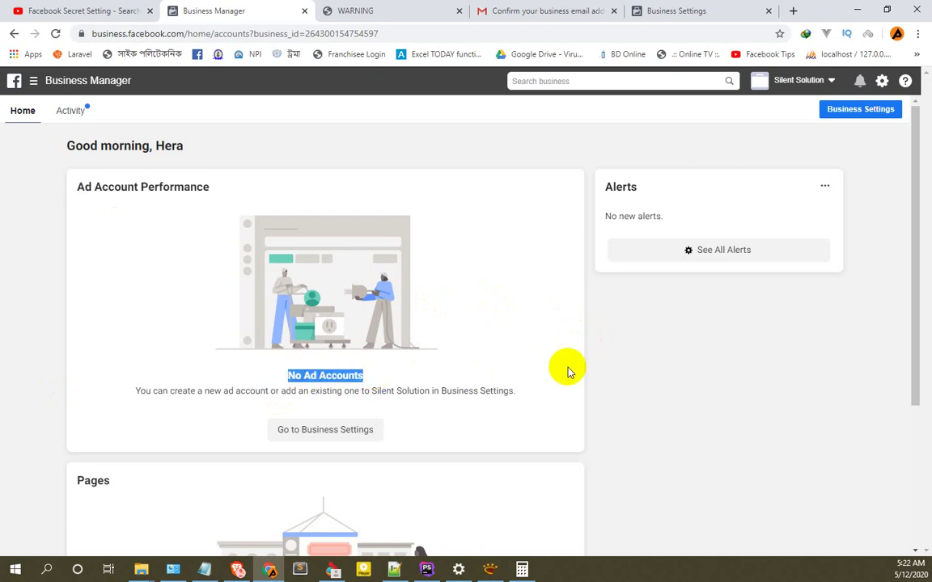
{"action": "scroll", "coordinate": [422, 376], "scroll_direction": "down", "scroll_amount": 1}
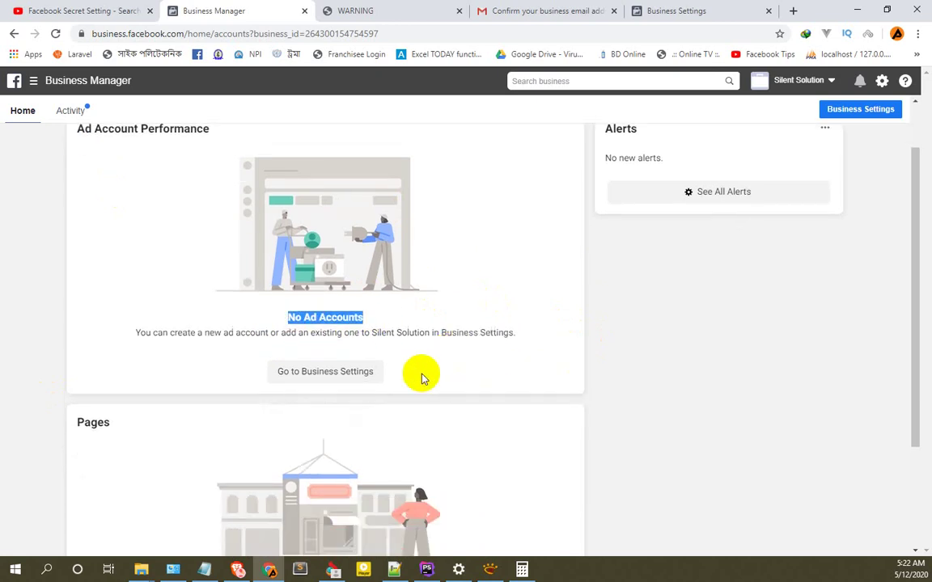
{"action": "scroll", "coordinate": [654, 337], "scroll_direction": "down", "scroll_amount": 1}
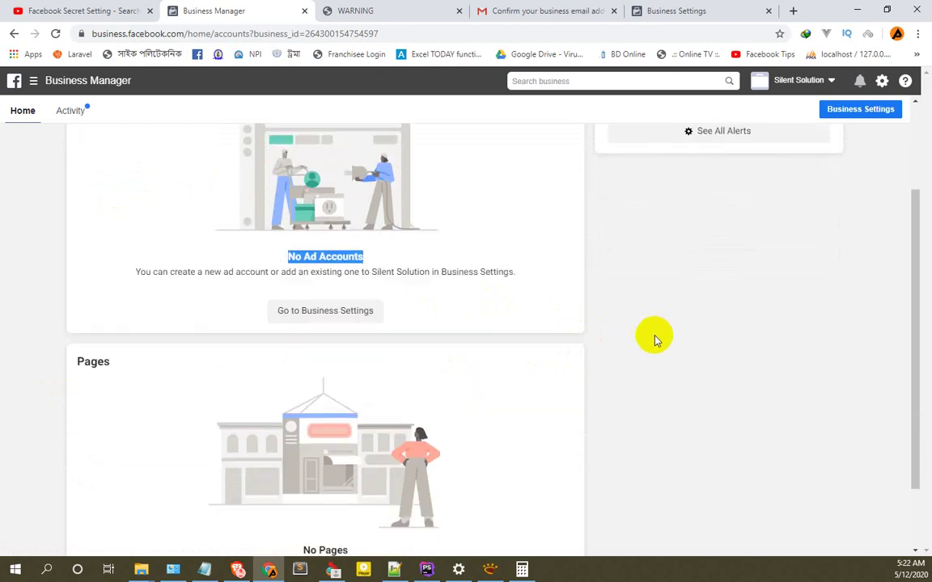
{"action": "scroll", "coordinate": [615, 339], "scroll_direction": "up", "scroll_amount": 2}
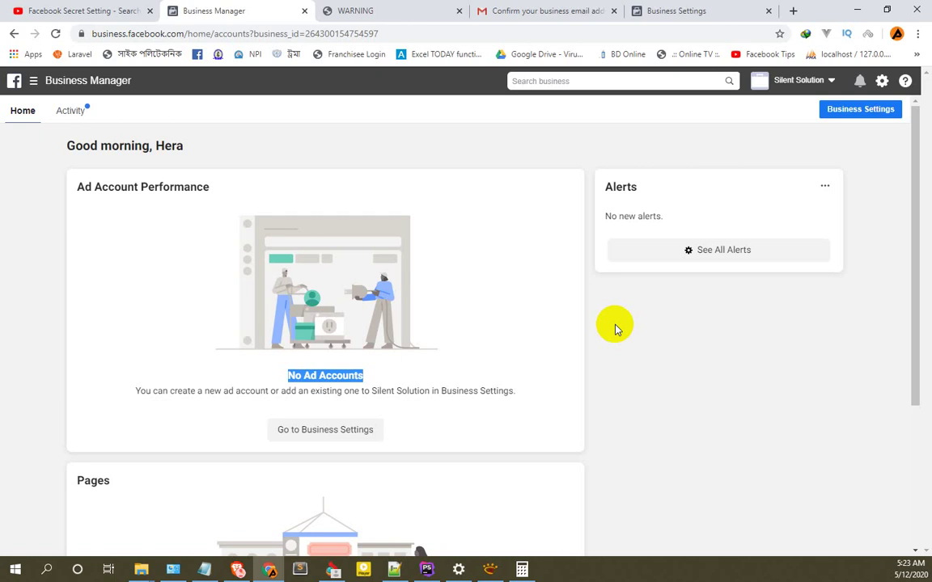
{"action": "scroll", "coordinate": [615, 328], "scroll_direction": "down", "scroll_amount": 3}
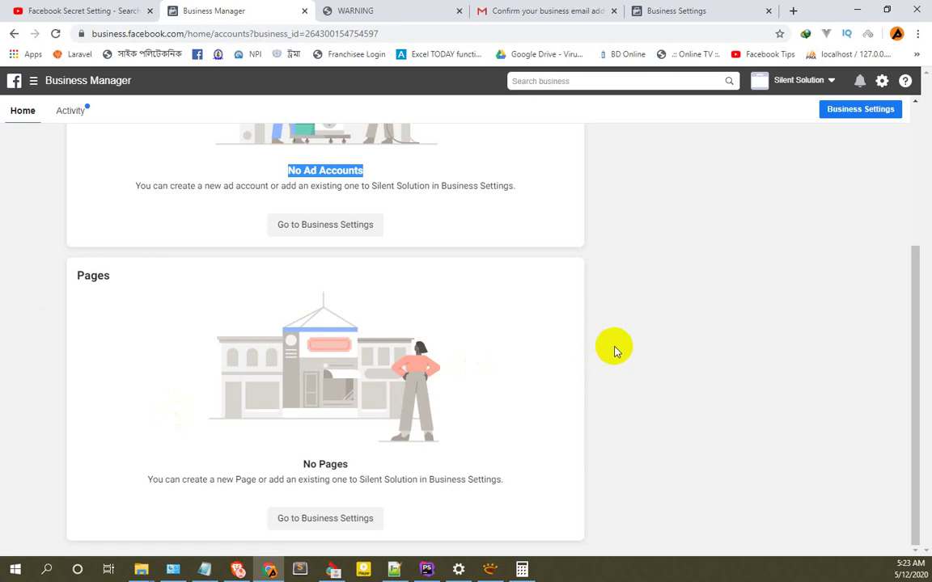
{"action": "scroll", "coordinate": [510, 320], "scroll_direction": "up", "scroll_amount": 3}
{"action": "scroll", "coordinate": [510, 320], "scroll_direction": "down", "scroll_amount": 3}
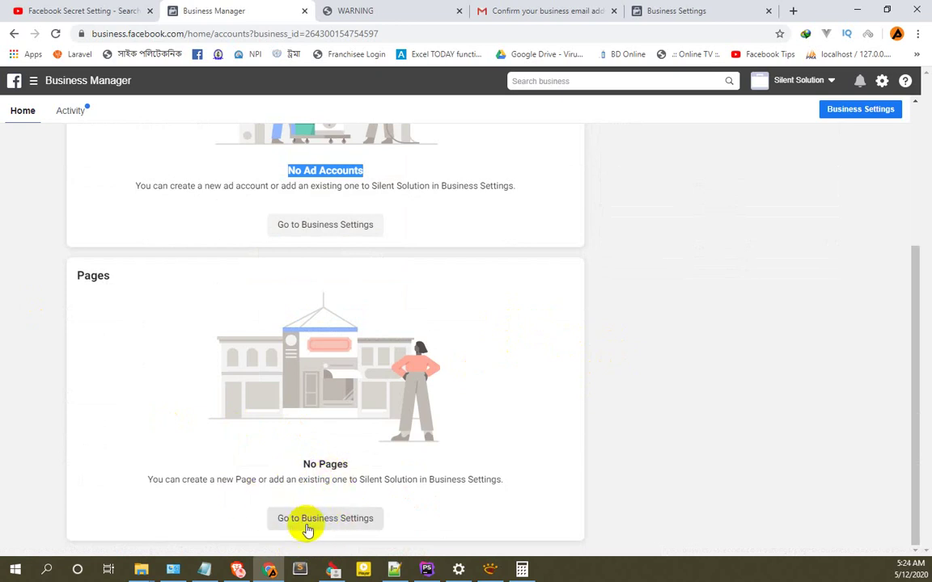
Go to Business Settings' Pages section, hide the bookmarks bar, and show the Add Page options.
{"action": "left_click", "coordinate": [327, 519]}
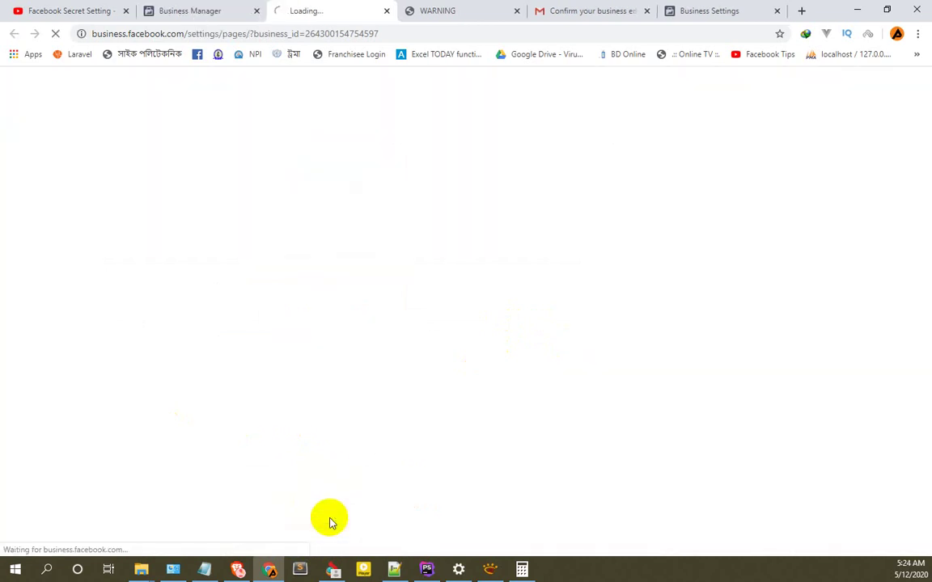
{"action": "left_click", "coordinate": [233, 9]}
{"action": "scroll", "coordinate": [728, 275], "scroll_direction": "up", "scroll_amount": 2}
{"action": "scroll", "coordinate": [864, 99], "scroll_direction": "up", "scroll_amount": 1}
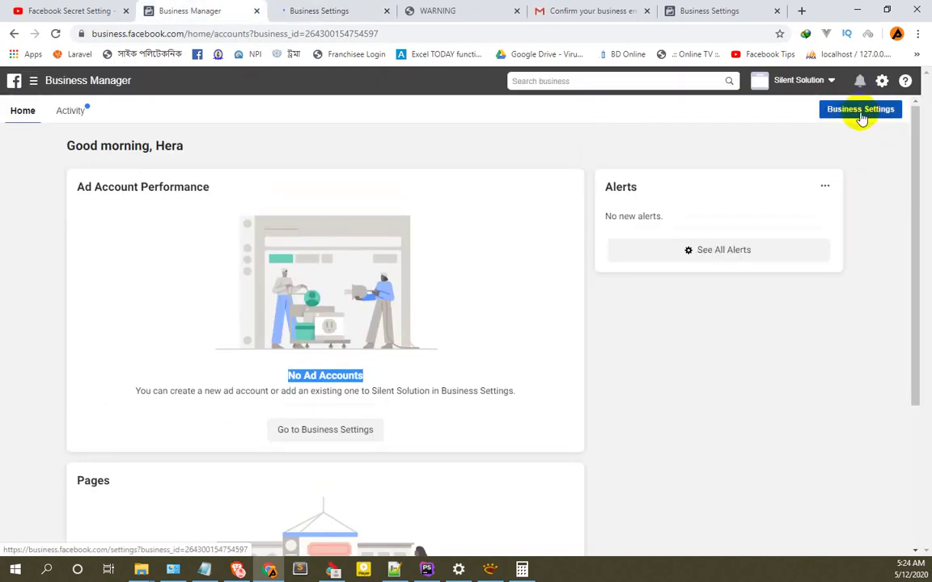
{"action": "left_click", "coordinate": [340, 10]}
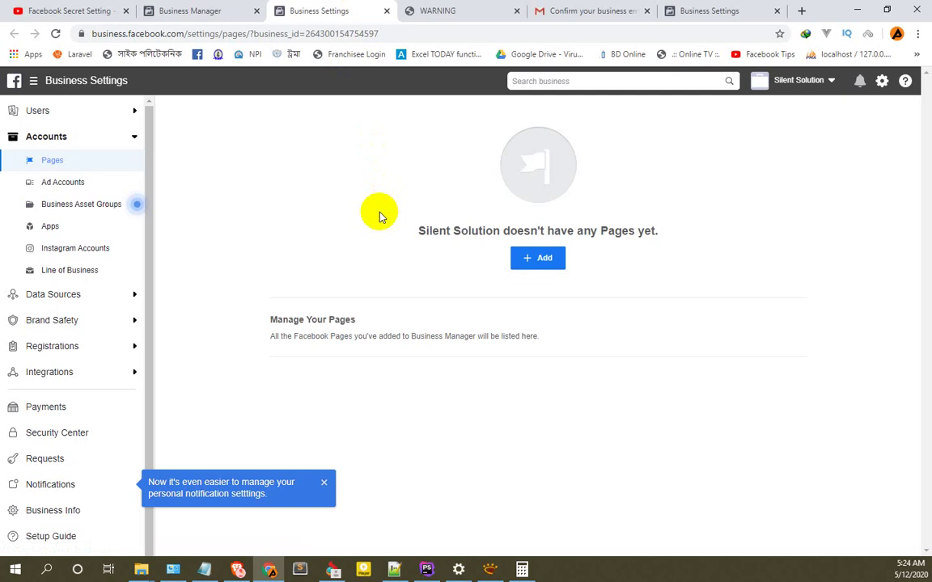
{"action": "key", "text": "ctrl+shift+b"}
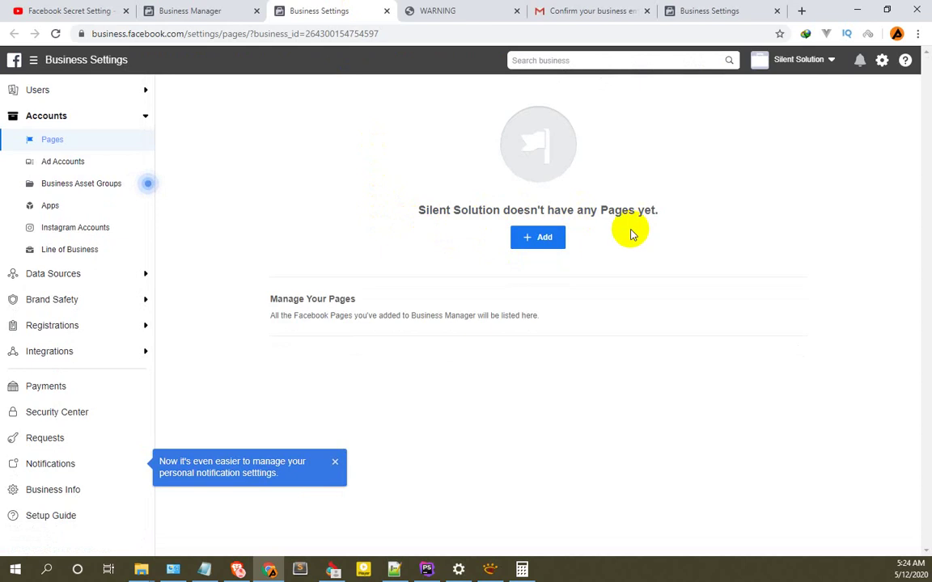
{"action": "left_click", "coordinate": [544, 241]}
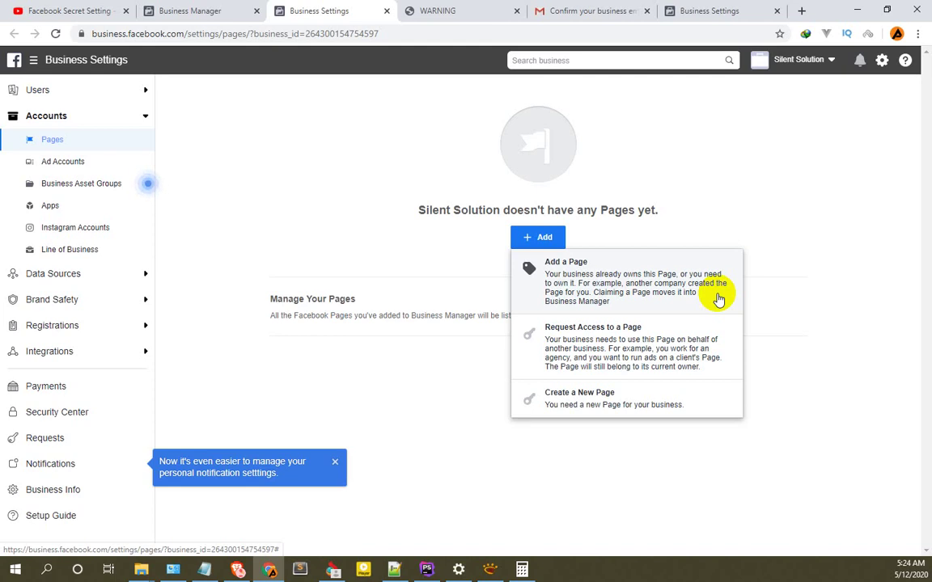
In the Add a Facebook Page dialog, search 'silent' and select the Silent Solution page.
{"action": "left_click", "coordinate": [591, 276]}
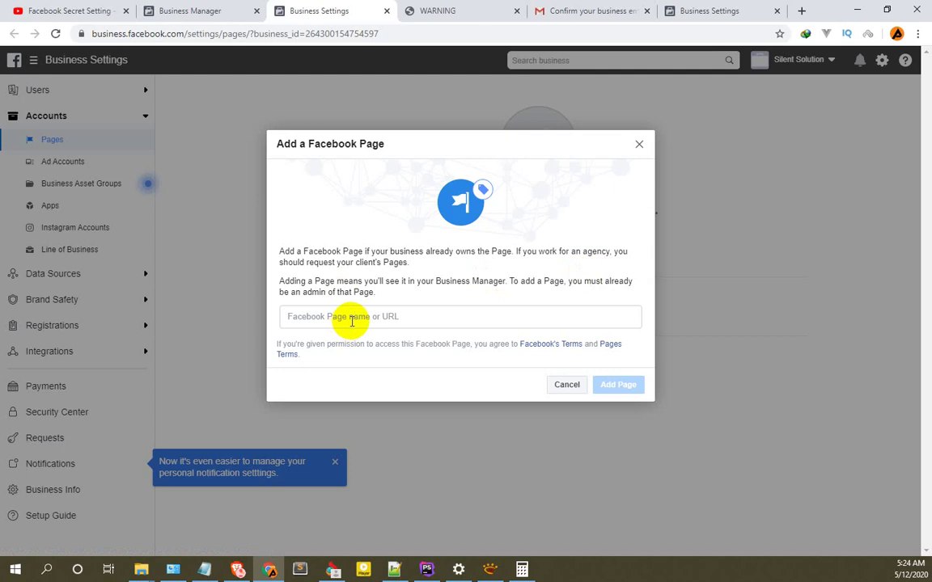
{"action": "left_click", "coordinate": [352, 320]}
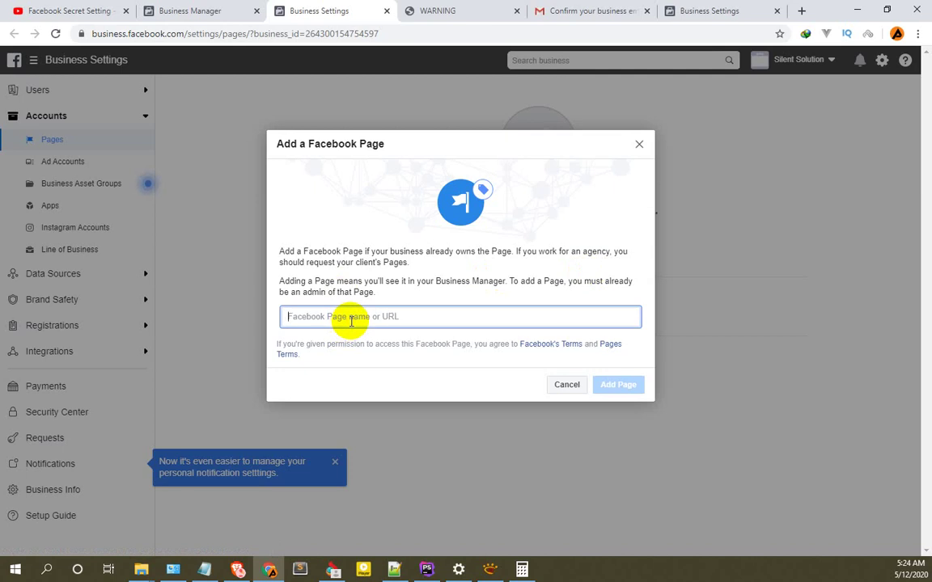
{"action": "type", "text": "silent"}
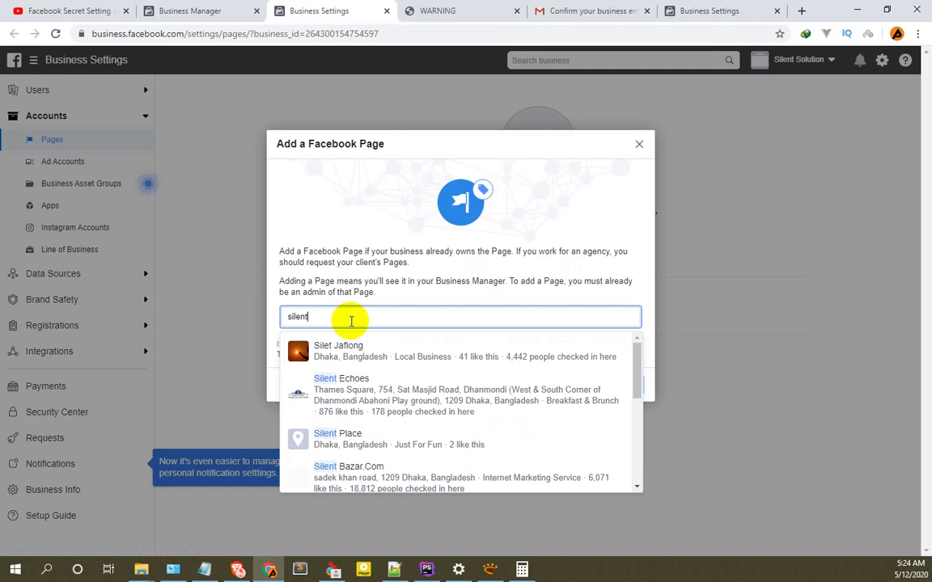
{"action": "type", "text": " solution"}
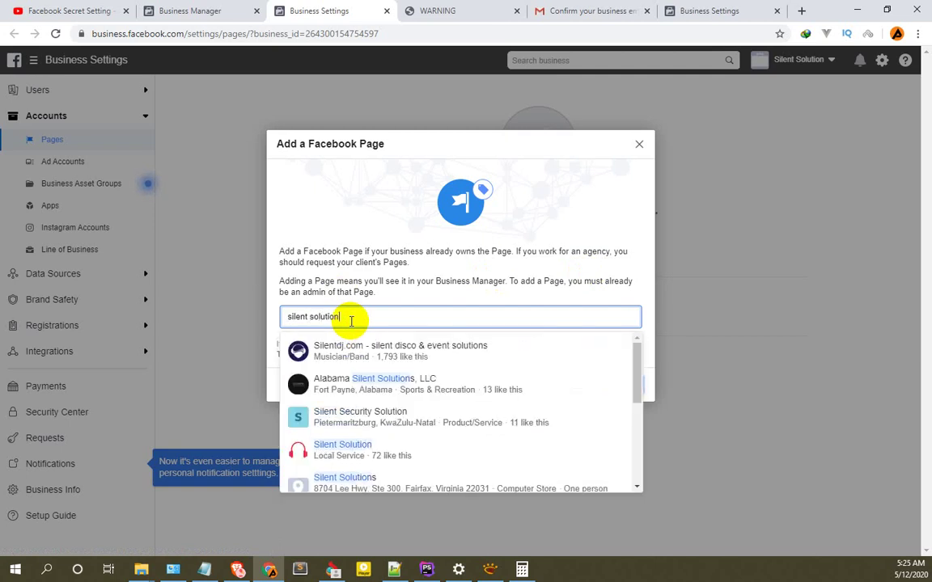
{"action": "key", "text": "ctrl+a"}
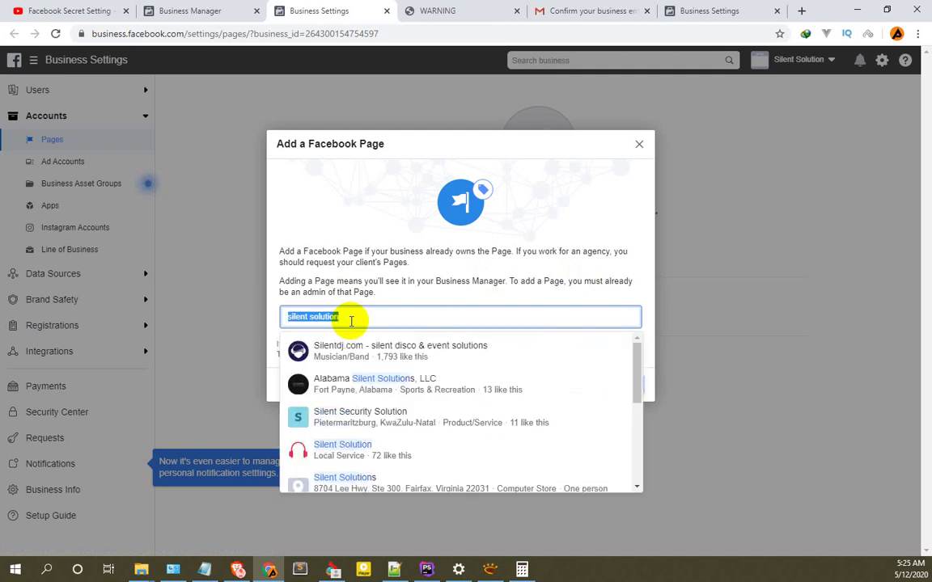
{"action": "type", "text": "silentsolutionbd"}
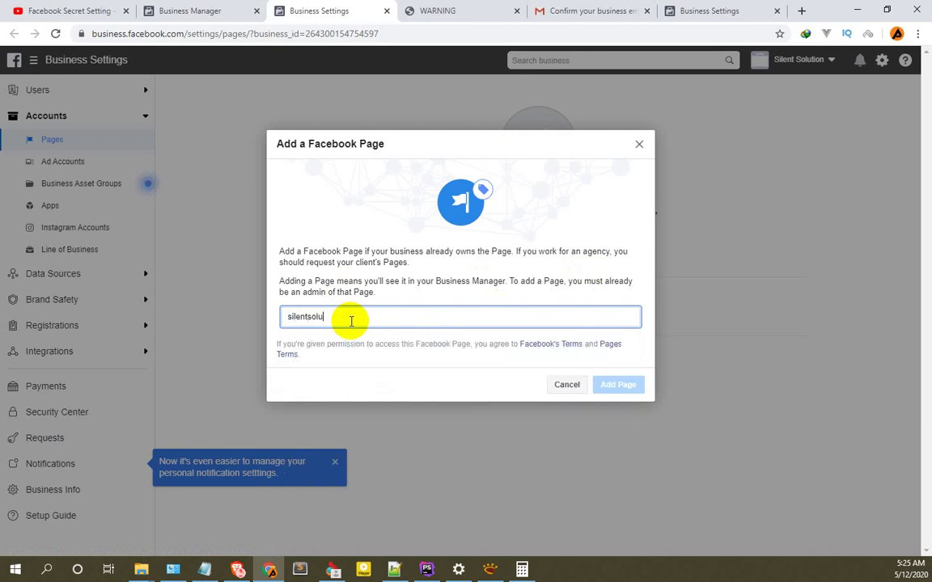
{"action": "key", "text": "BackSpace"}
{"action": "key", "text": "BackSpace"}
{"action": "key", "text": "BackSpace"}
{"action": "key", "text": "BackSpace"}
{"action": "key", "text": "BackSpace"}
{"action": "key", "text": "BackSpace"}
{"action": "key", "text": "BackSpace"}
{"action": "key", "text": "BackSpace"}
{"action": "key", "text": "BackSpace"}
{"action": "key", "text": "BackSpace"}
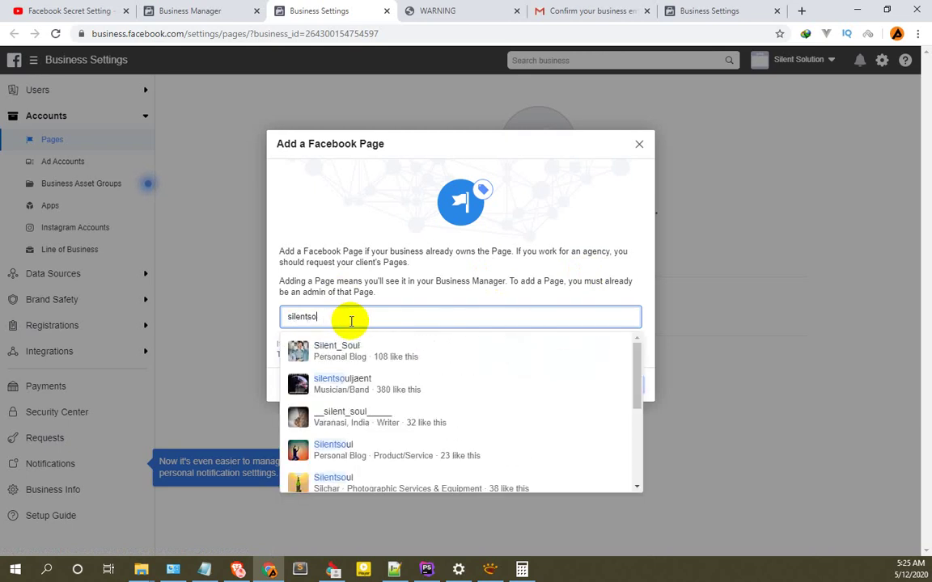
{"action": "key", "text": "BackSpace"}
{"action": "key", "text": "BackSpace"}
{"action": "key", "text": "BackSpace"}
{"action": "key", "text": "BackSpace"}
{"action": "key", "text": "BackSpace"}
{"action": "key", "text": "BackSpace"}
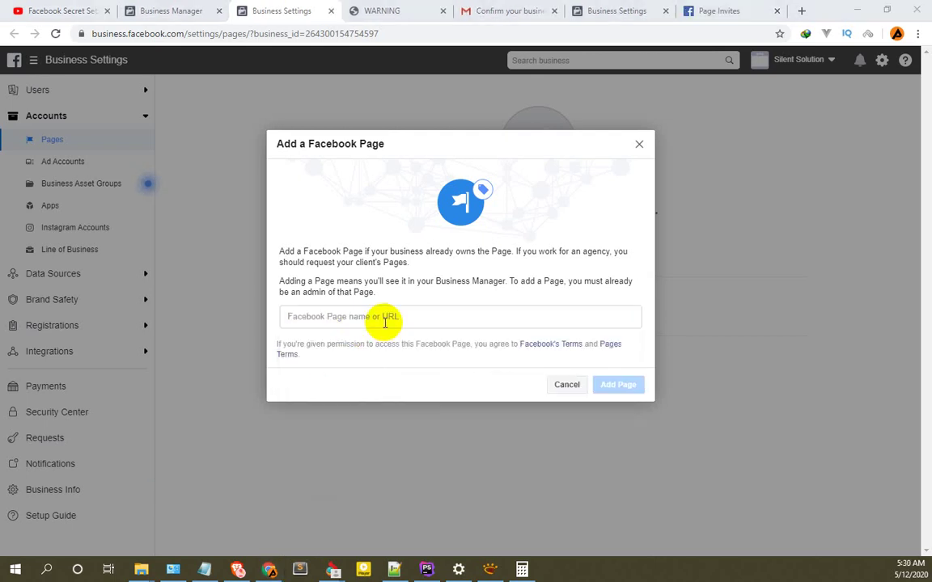
{"action": "left_click", "coordinate": [385, 318]}
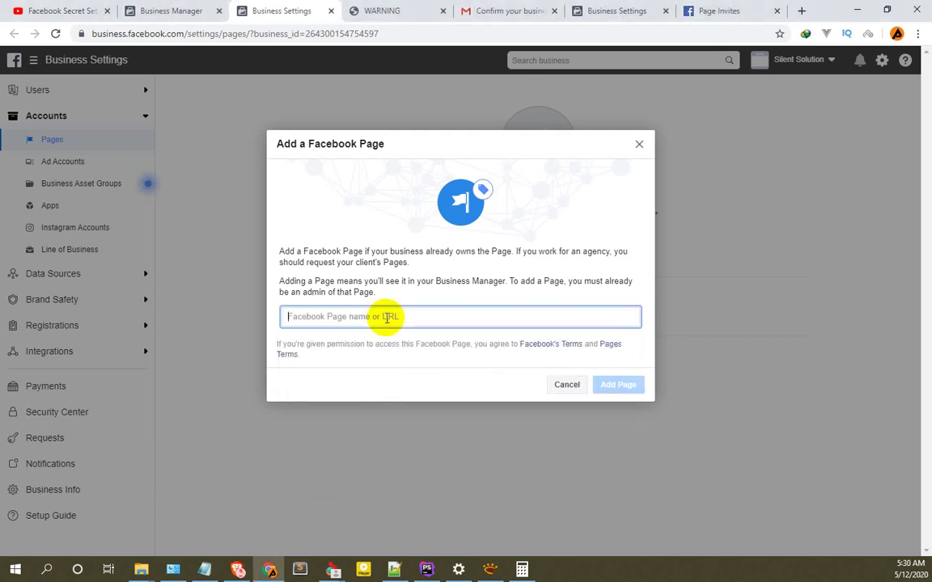
{"action": "type", "text": "silent"}
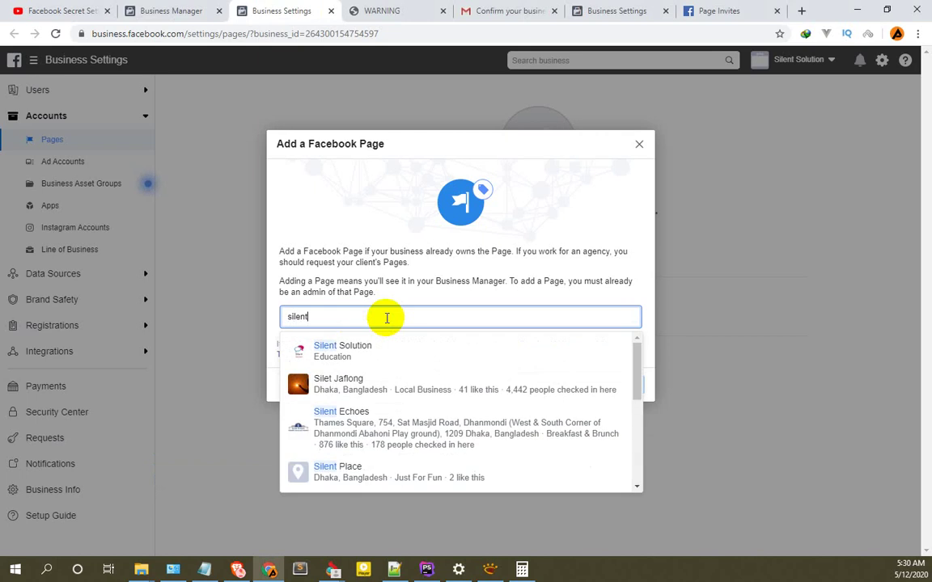
{"action": "left_click", "coordinate": [338, 347]}
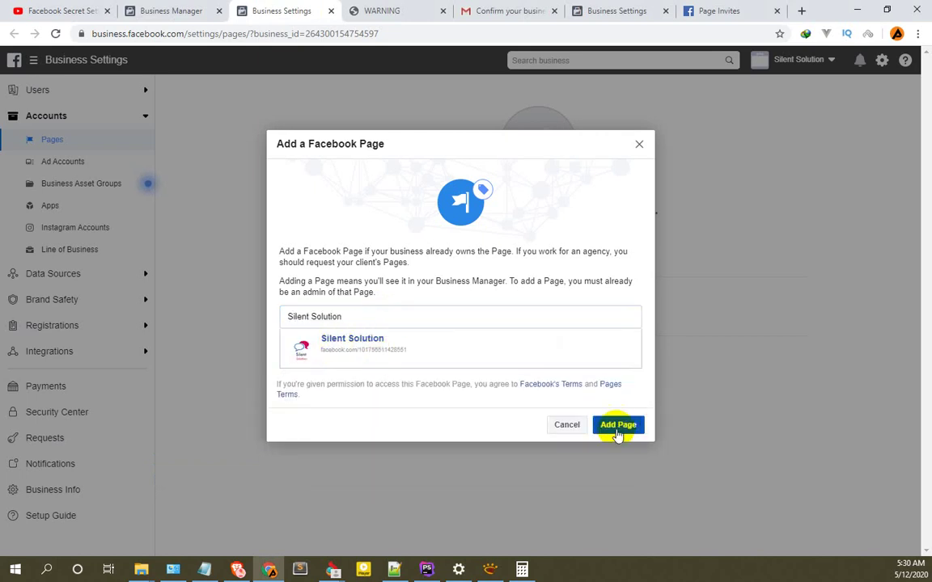
Request to add Silent Solution, dismiss the confirmation, and reload to see it Request Pending.
{"action": "left_click", "coordinate": [618, 426]}
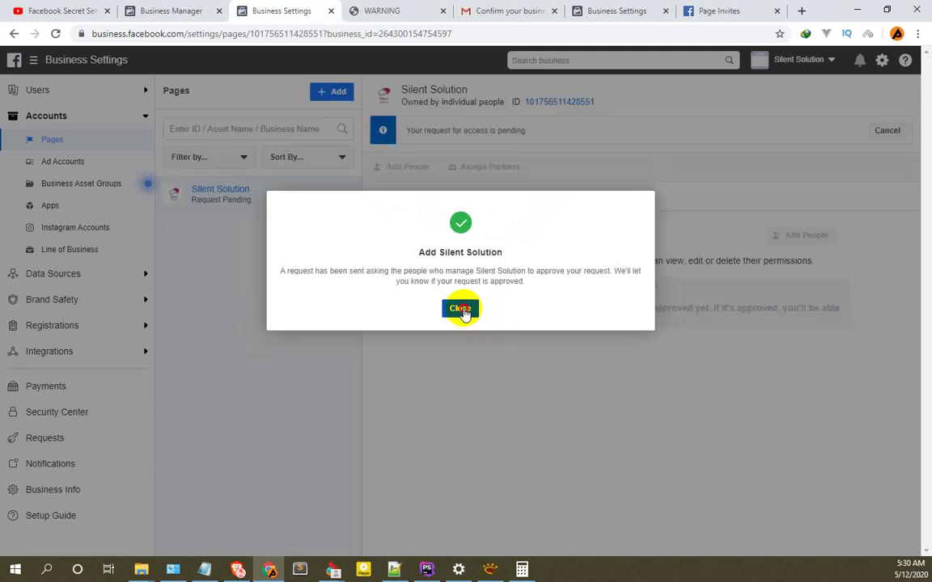
{"action": "left_click", "coordinate": [461, 309]}
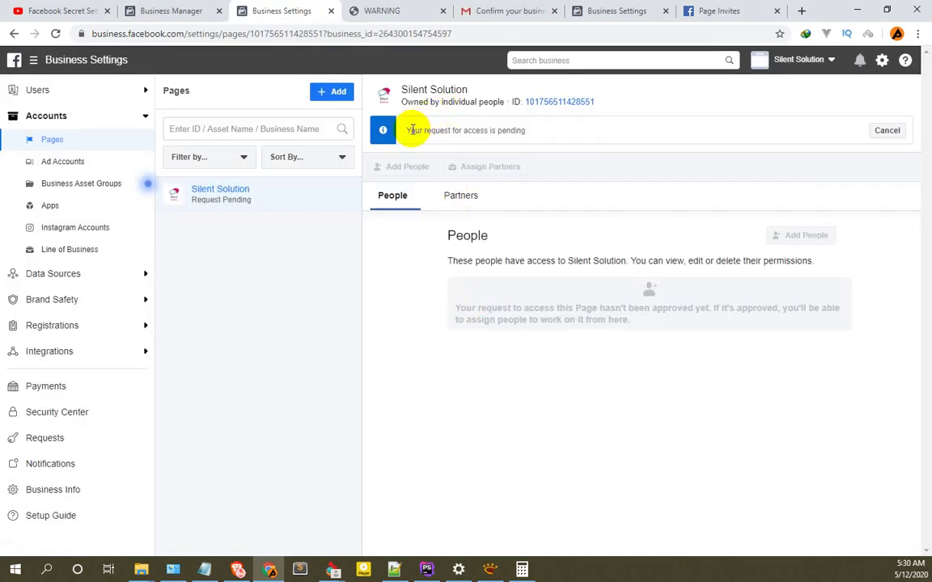
{"action": "left_click", "coordinate": [56, 35]}
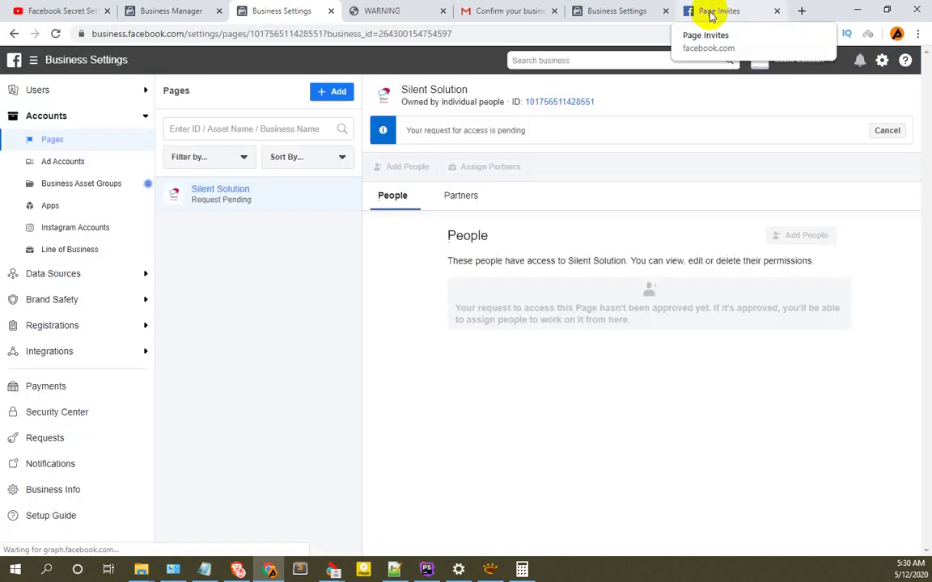
{"action": "left_click_drag", "start_coordinate": [536, 128], "coordinate": [415, 129]}
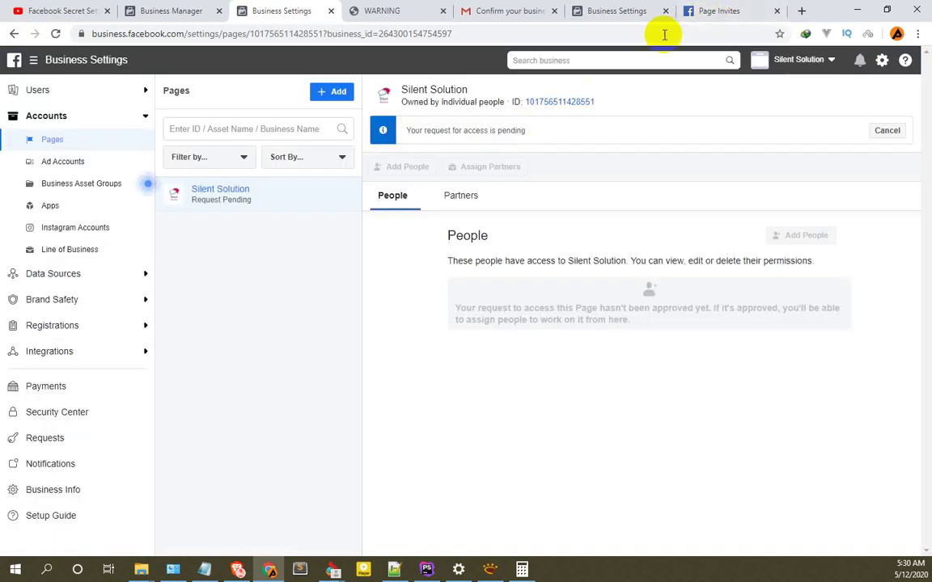
Open the Silent Solution page's notifications and view its Page Management History for the new admin.
{"action": "left_click", "coordinate": [716, 10]}
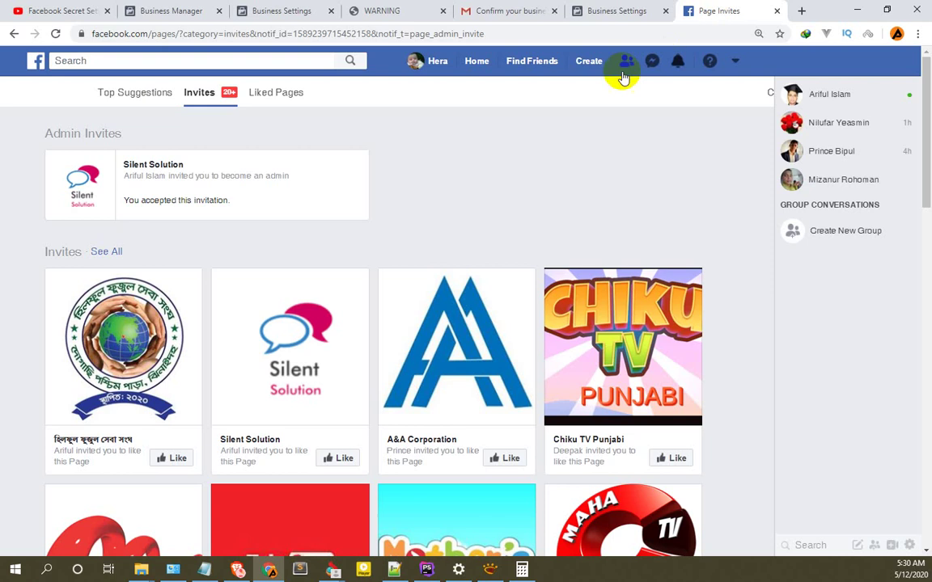
{"action": "left_click", "coordinate": [173, 166]}
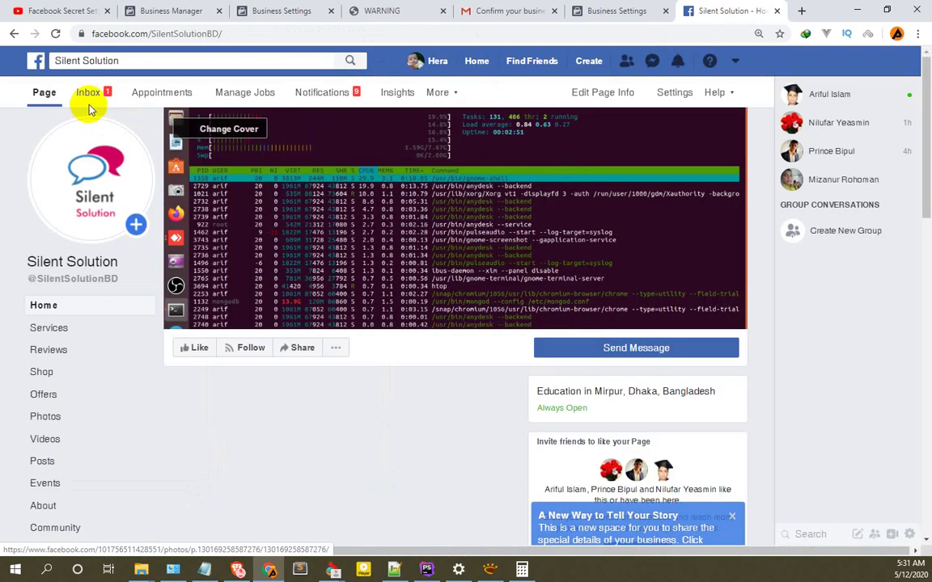
{"action": "left_click", "coordinate": [335, 101]}
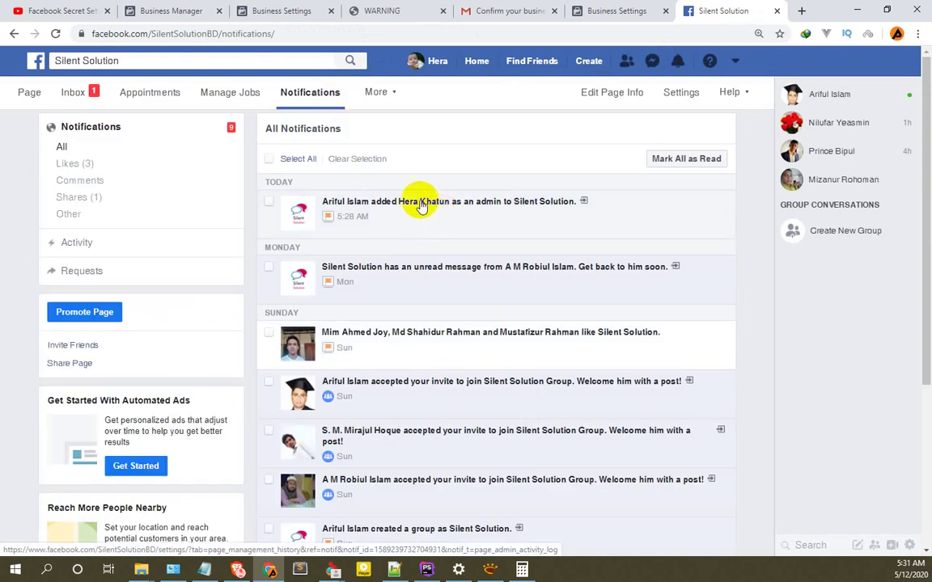
{"action": "left_click", "coordinate": [412, 201]}
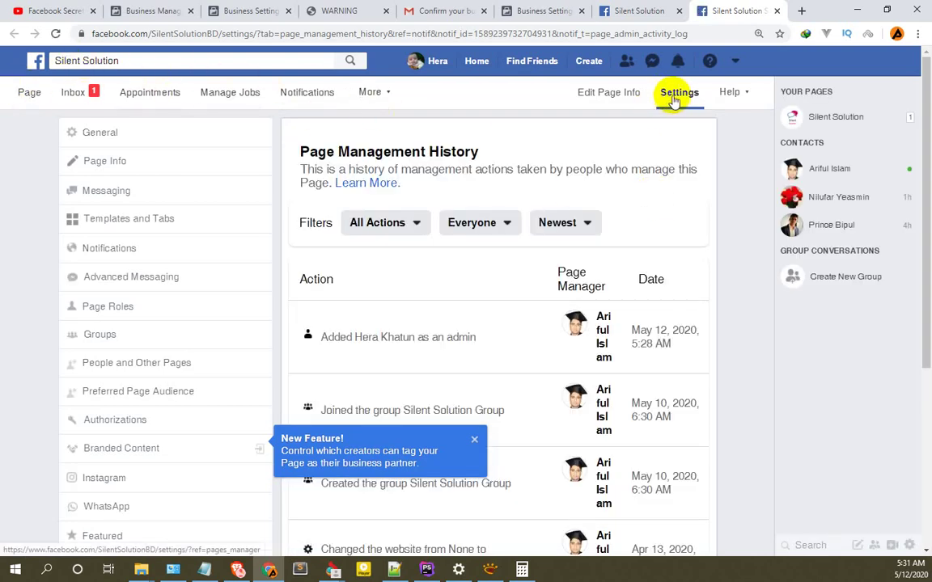
Open the page's Page Roles settings and scroll down to Ownership Requests.
{"action": "left_click", "coordinate": [120, 313]}
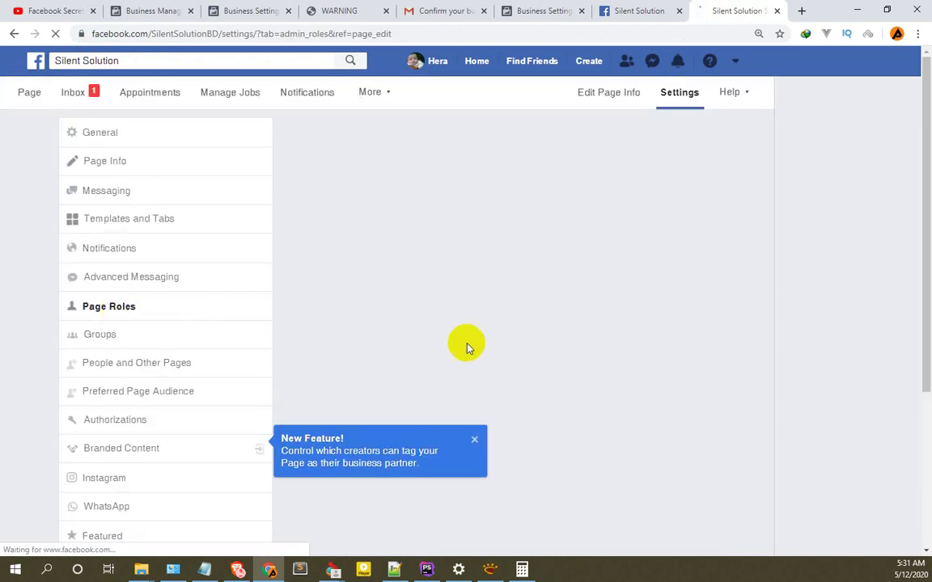
{"action": "scroll", "coordinate": [421, 360], "scroll_direction": "down", "scroll_amount": 3}
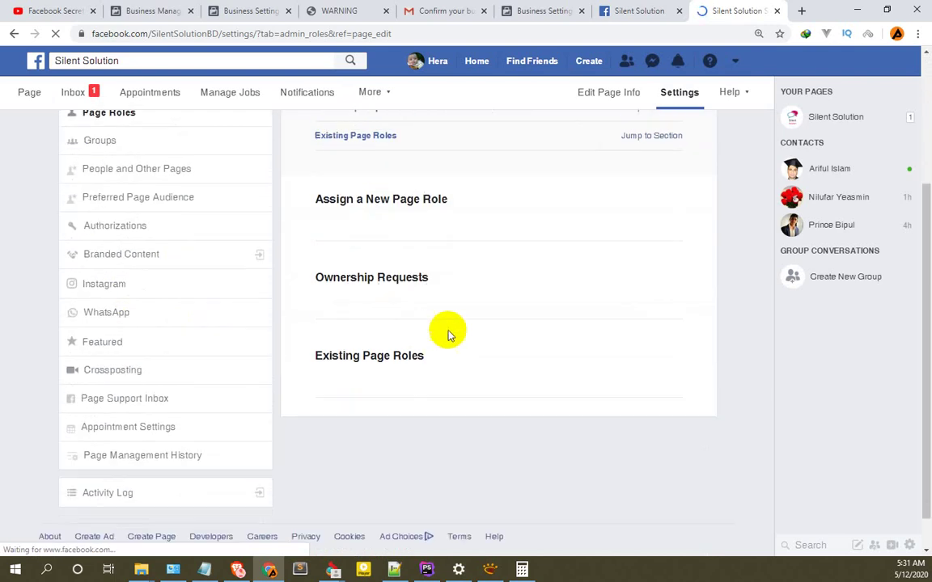
{"action": "scroll", "coordinate": [413, 366], "scroll_direction": "down", "scroll_amount": 2}
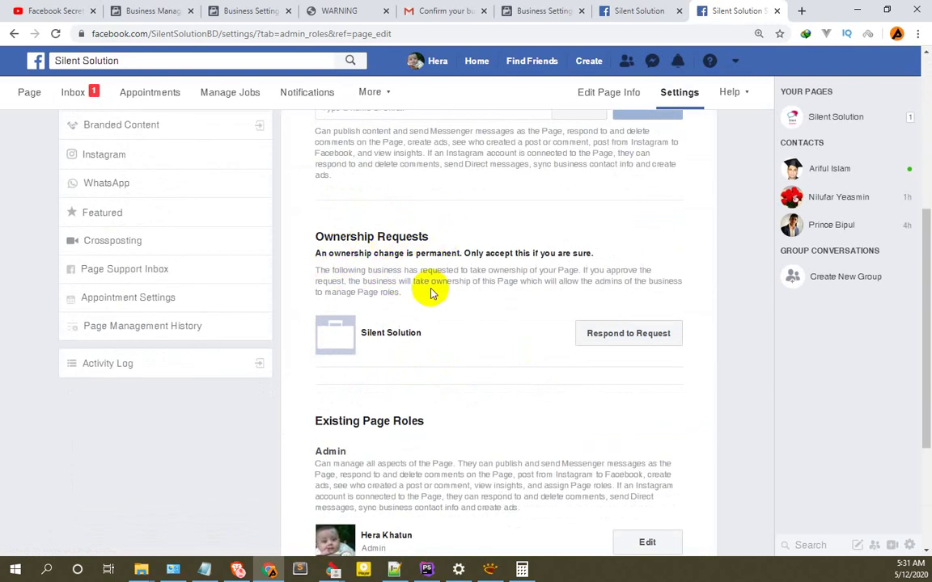
{"action": "left_click_drag", "start_coordinate": [594, 253], "coordinate": [306, 258]}
{"action": "scroll", "coordinate": [416, 327], "scroll_direction": "up", "scroll_amount": 4}
{"action": "scroll", "coordinate": [399, 304], "scroll_direction": "down", "scroll_amount": 6}
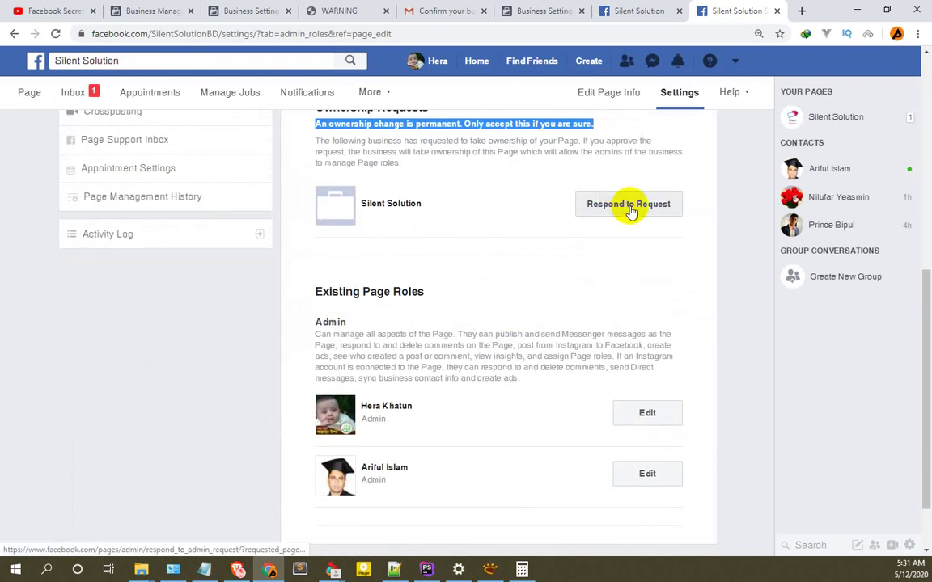
View Silent Solution's ownership request, close it unanswered, and return to Business Settings.
{"action": "left_click", "coordinate": [630, 209]}
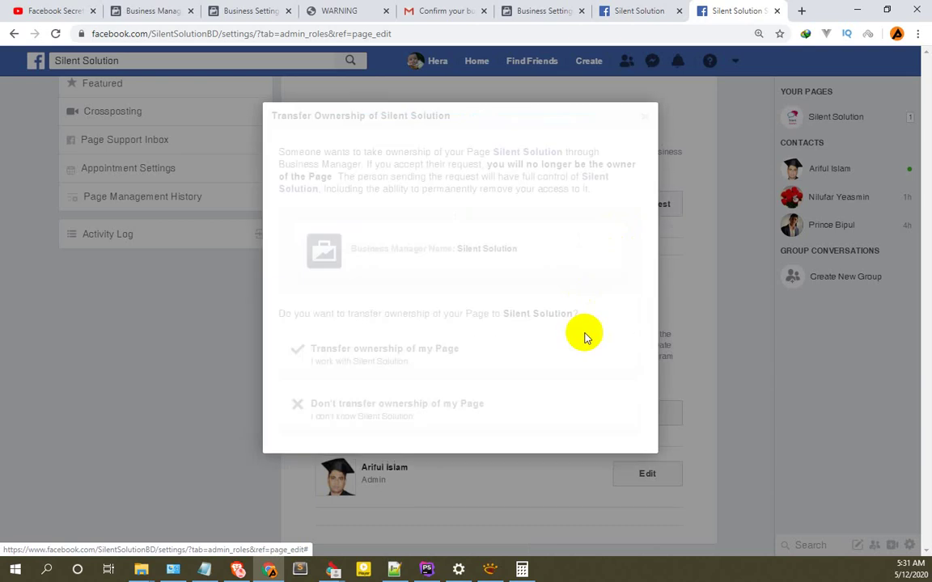
{"action": "left_click", "coordinate": [643, 117]}
{"action": "scroll", "coordinate": [388, 289], "scroll_direction": "up", "scroll_amount": 5}
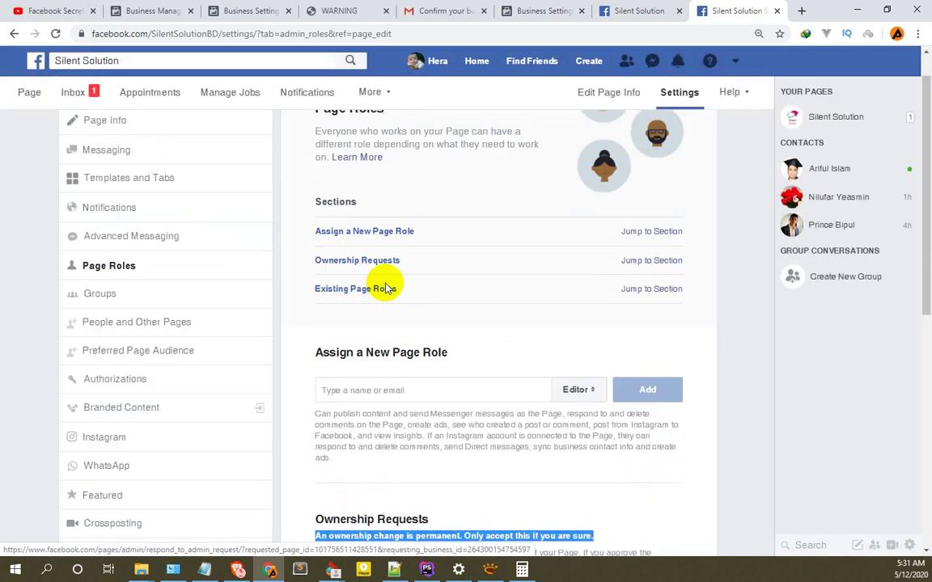
{"action": "left_click", "coordinate": [536, 11]}
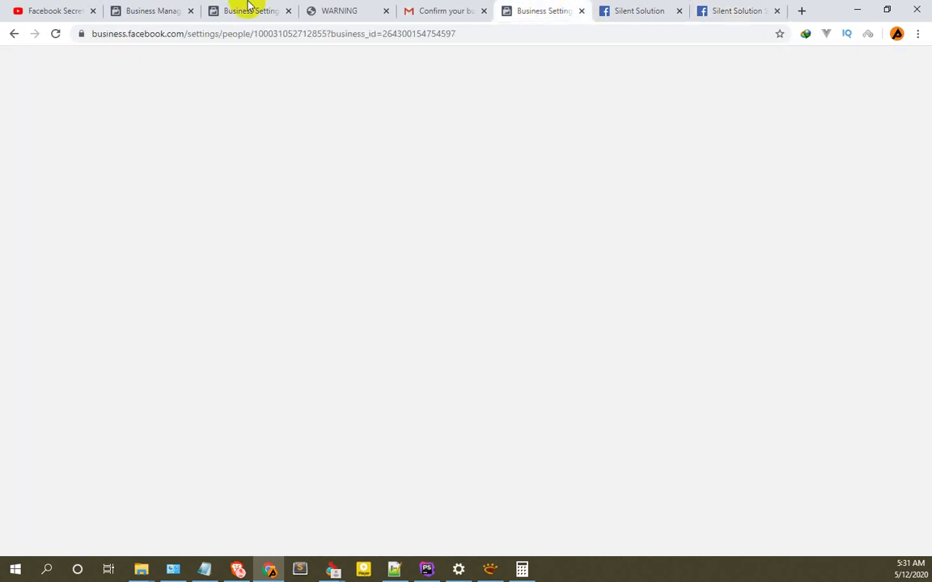
Check the still-pending request in the Business Settings Pages list, then return to Page Roles.
{"action": "left_click", "coordinate": [249, 9]}
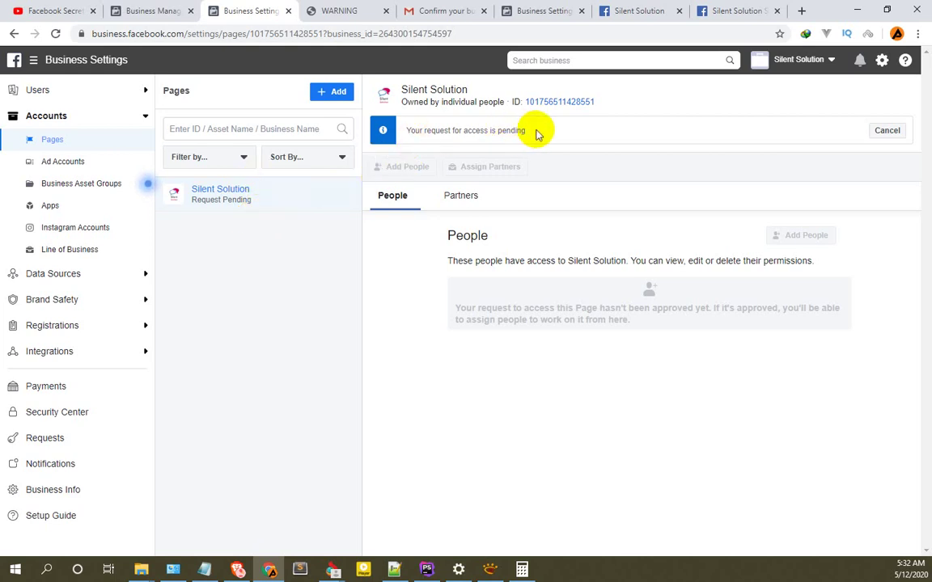
{"action": "left_click", "coordinate": [737, 10]}
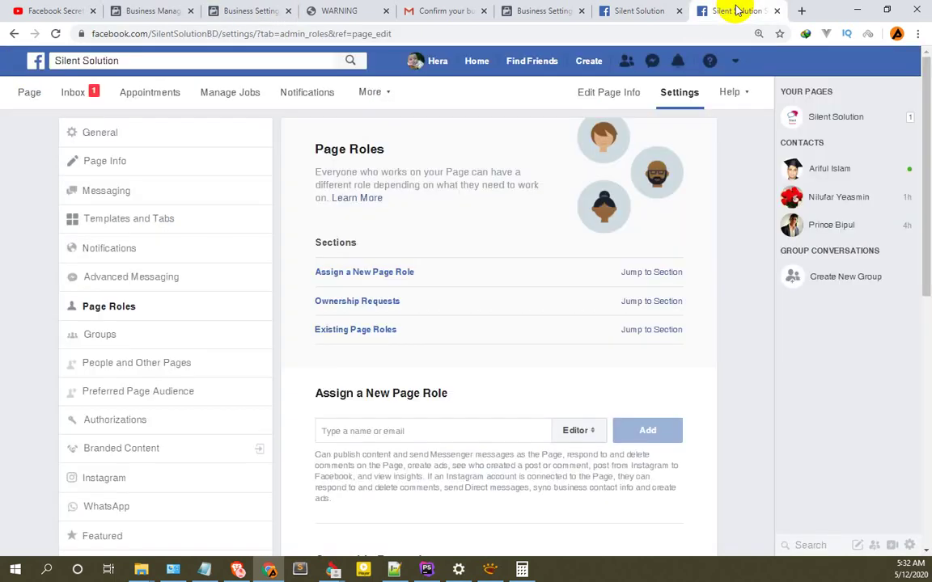
Reopen the Silent Solution page's Settings > Page Roles and scroll to the Ownership Requests section.
{"action": "left_click", "coordinate": [30, 94]}
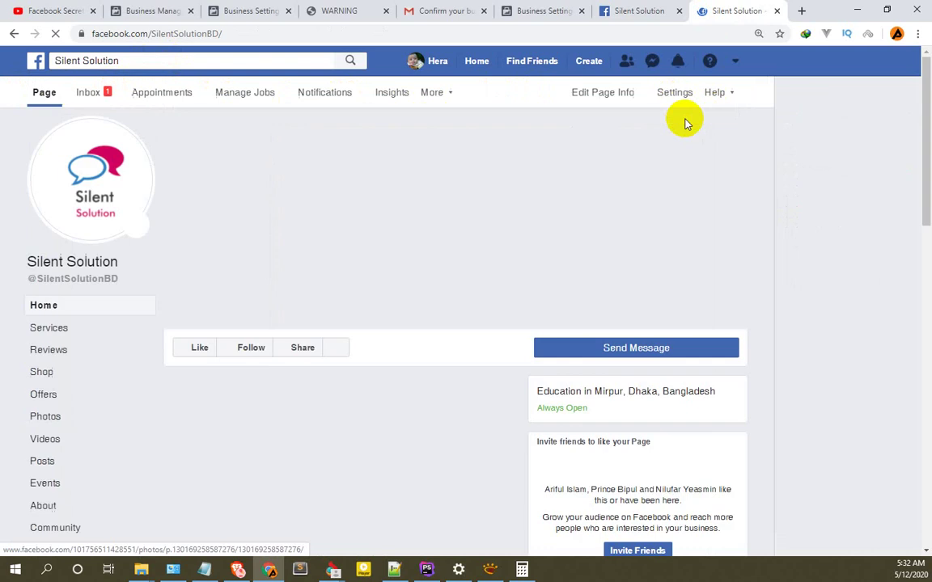
{"action": "left_click", "coordinate": [672, 97]}
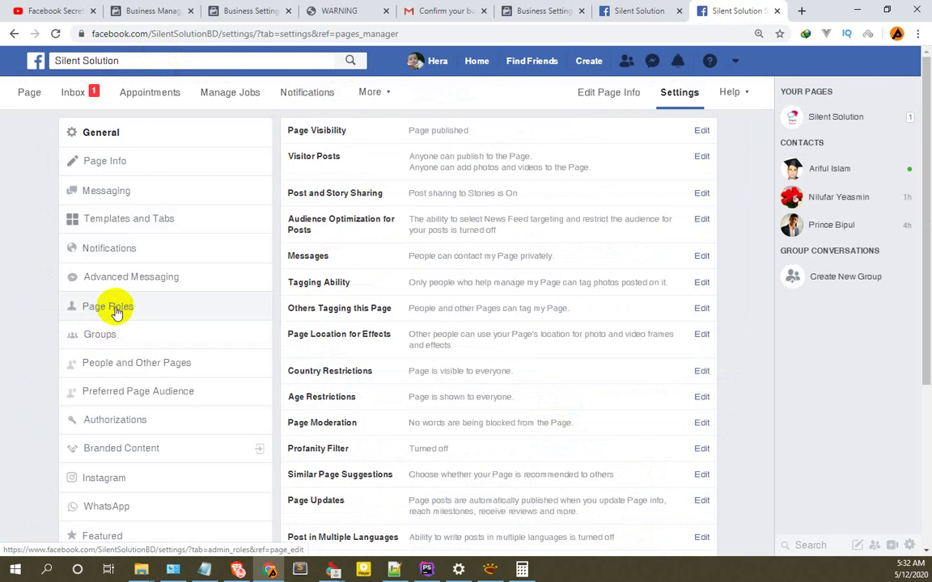
{"action": "left_click", "coordinate": [116, 311]}
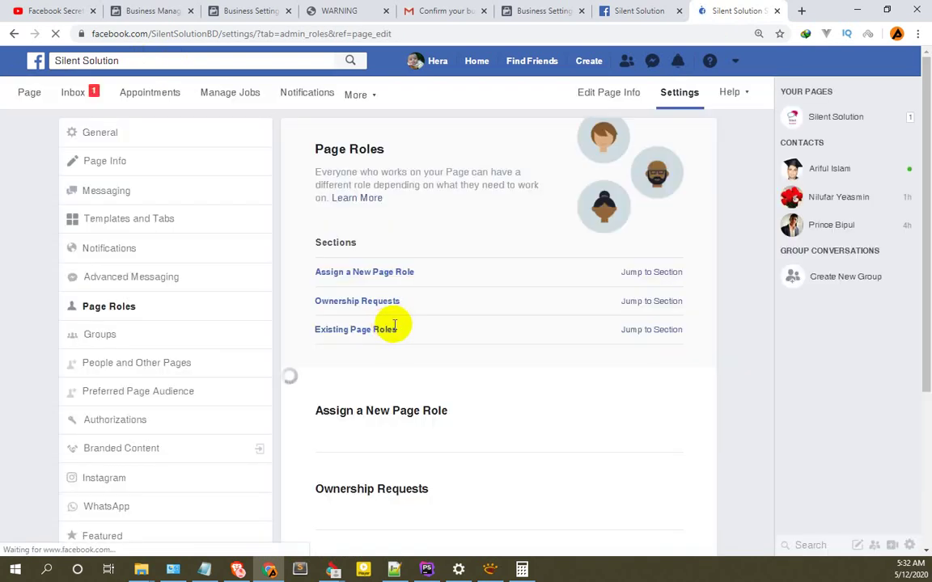
{"action": "scroll", "coordinate": [437, 322], "scroll_direction": "down", "scroll_amount": 2}
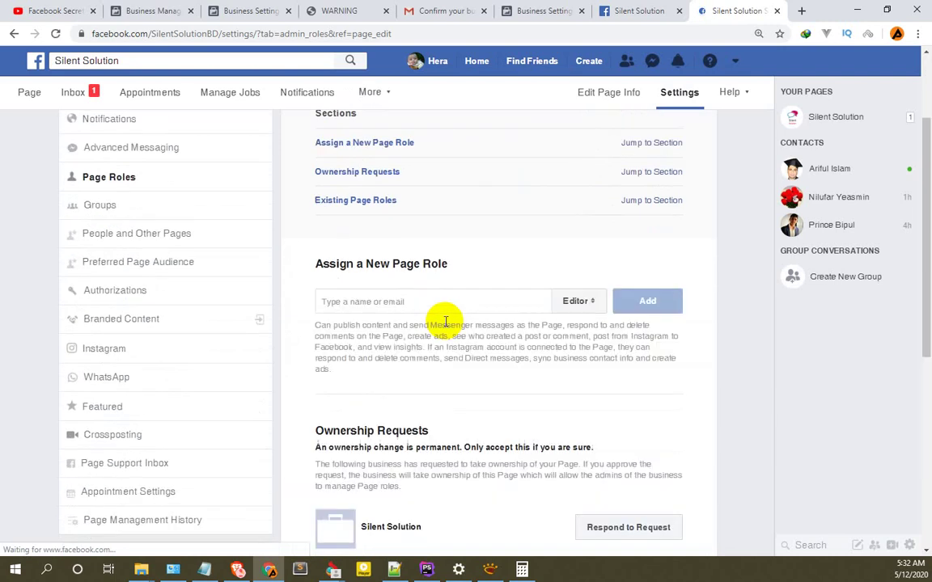
{"action": "scroll", "coordinate": [445, 322], "scroll_direction": "down", "scroll_amount": 3}
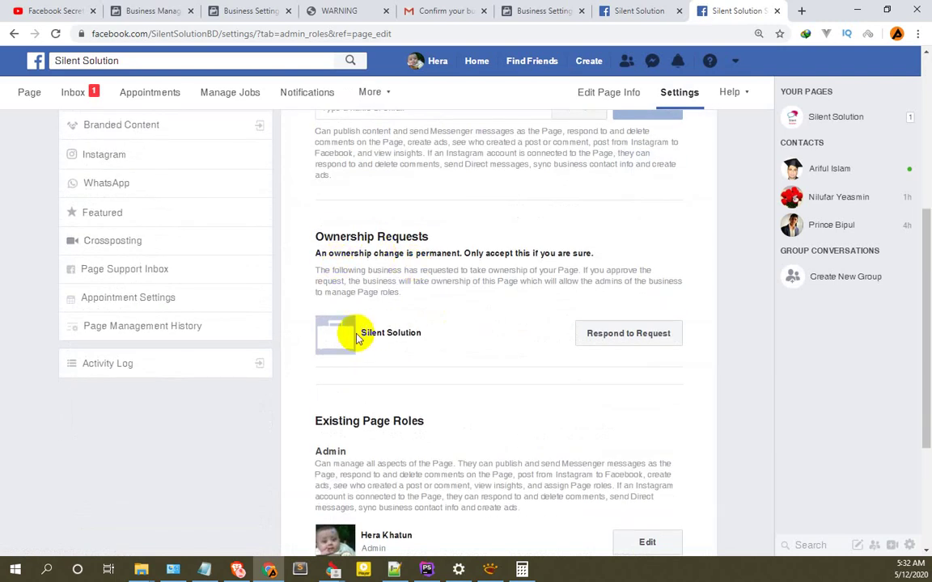
{"action": "left_click_drag", "start_coordinate": [431, 237], "coordinate": [331, 238]}
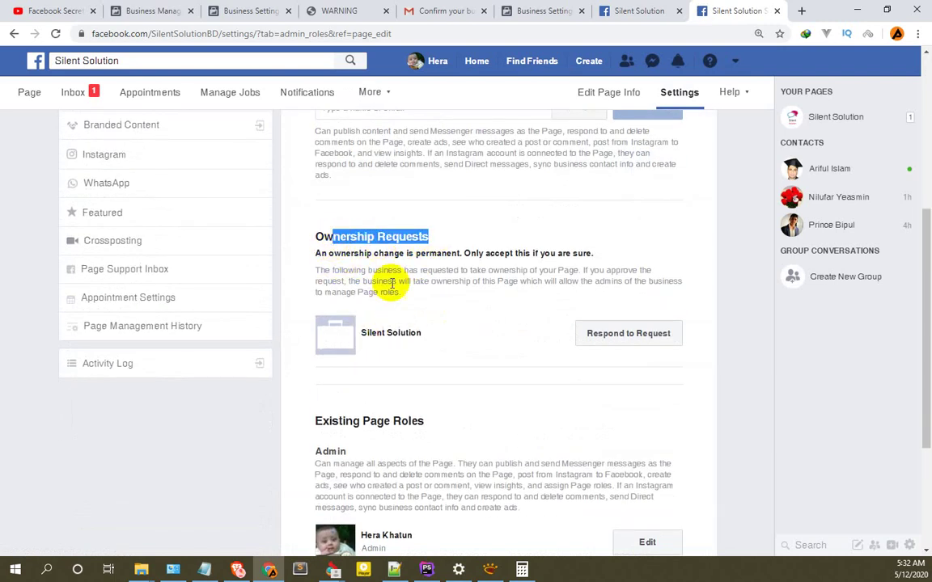
{"action": "left_click", "coordinate": [555, 359]}
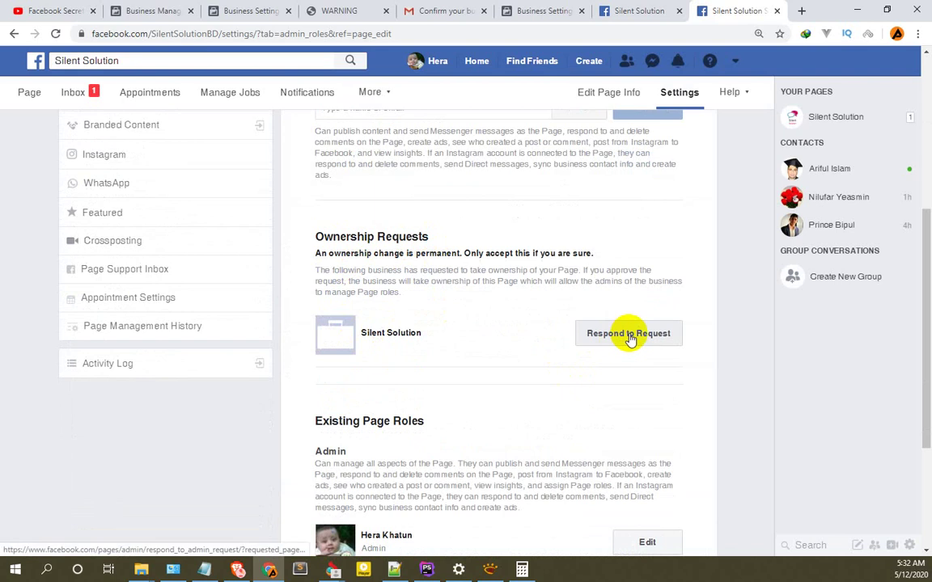
Approve transferring Page ownership to Silent Solution and confirm with the account password.
{"action": "left_click", "coordinate": [629, 334]}
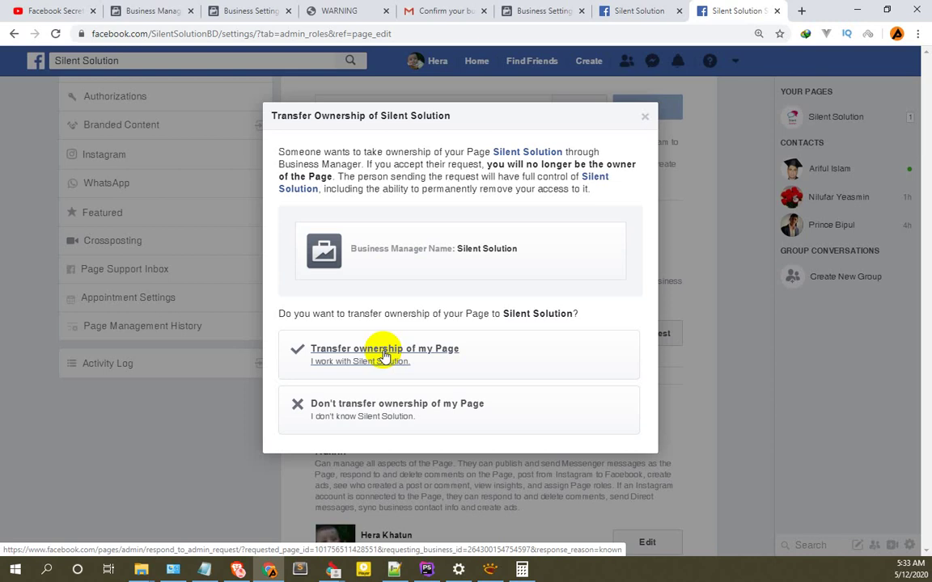
{"action": "left_click", "coordinate": [385, 356]}
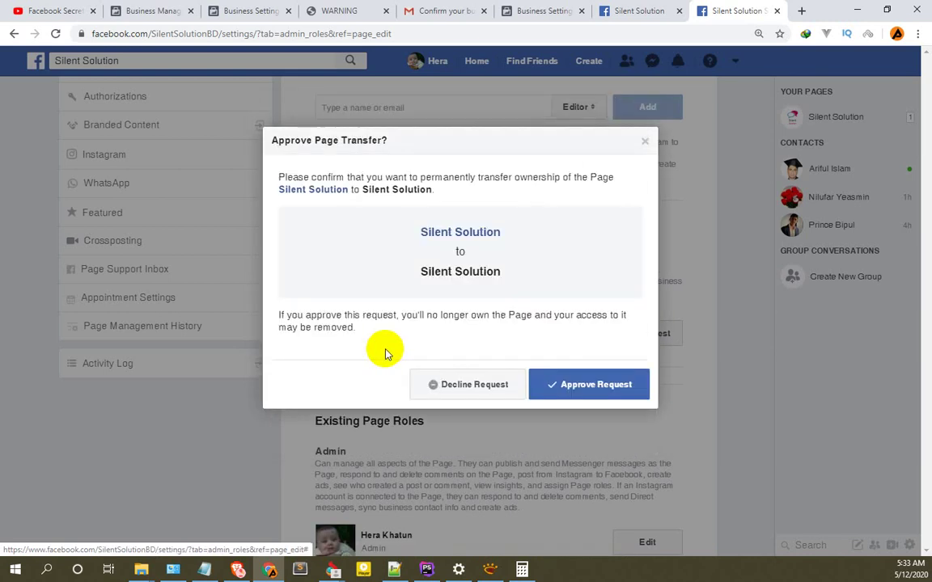
{"action": "left_click", "coordinate": [598, 386]}
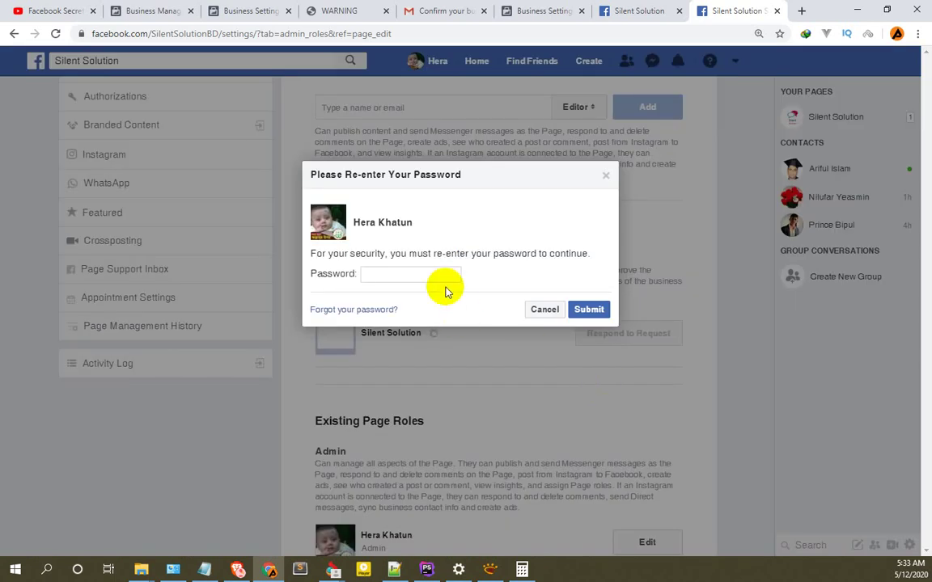
{"action": "left_click", "coordinate": [439, 272]}
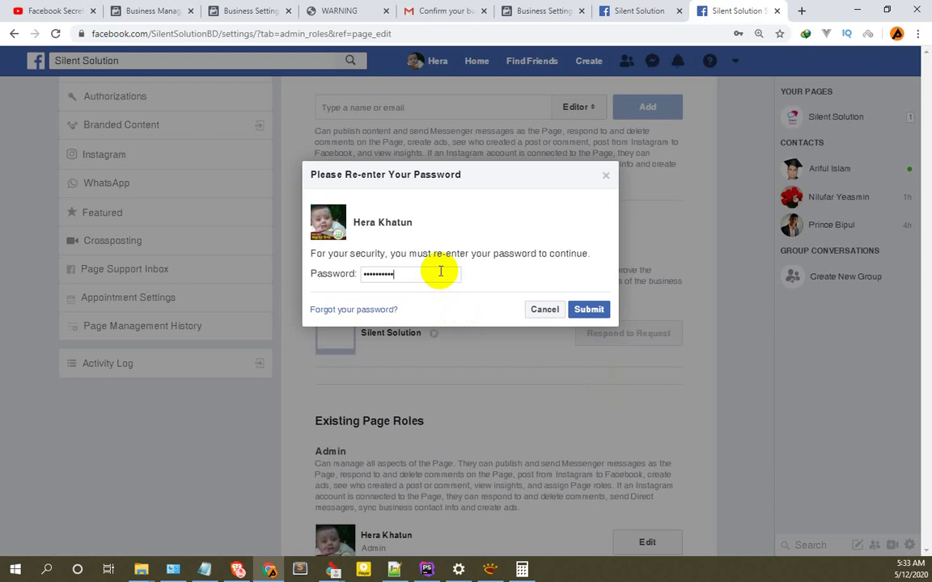
{"action": "left_click", "coordinate": [589, 310]}
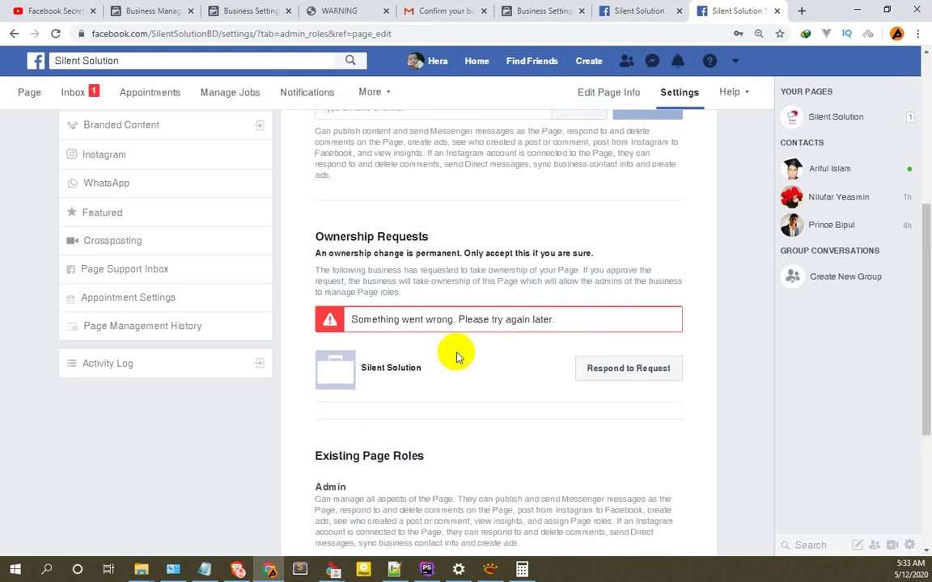
Reload Page Roles, retry the ownership transfer, dismiss the approval, and return to Business Settings.
{"action": "left_click", "coordinate": [55, 33]}
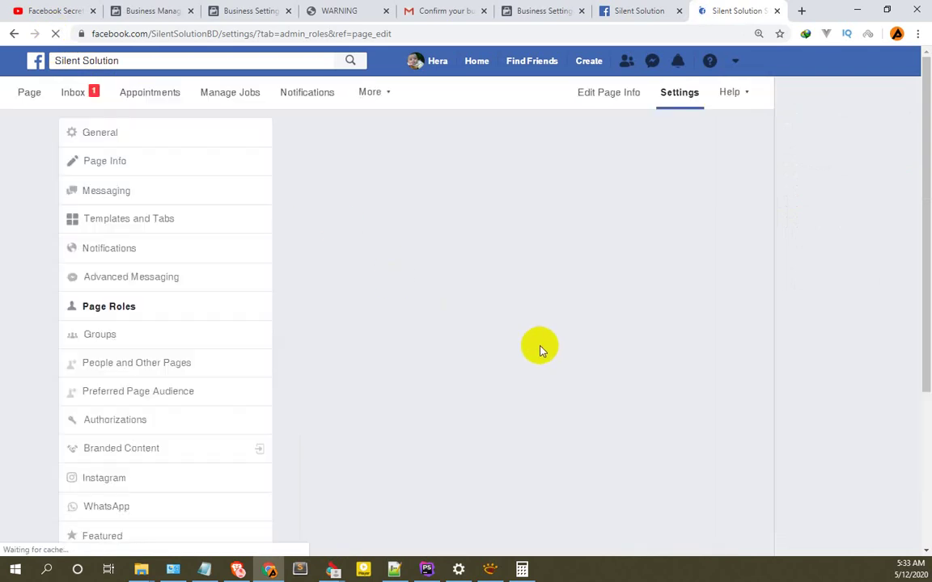
{"action": "scroll", "coordinate": [529, 364], "scroll_direction": "down", "scroll_amount": 3}
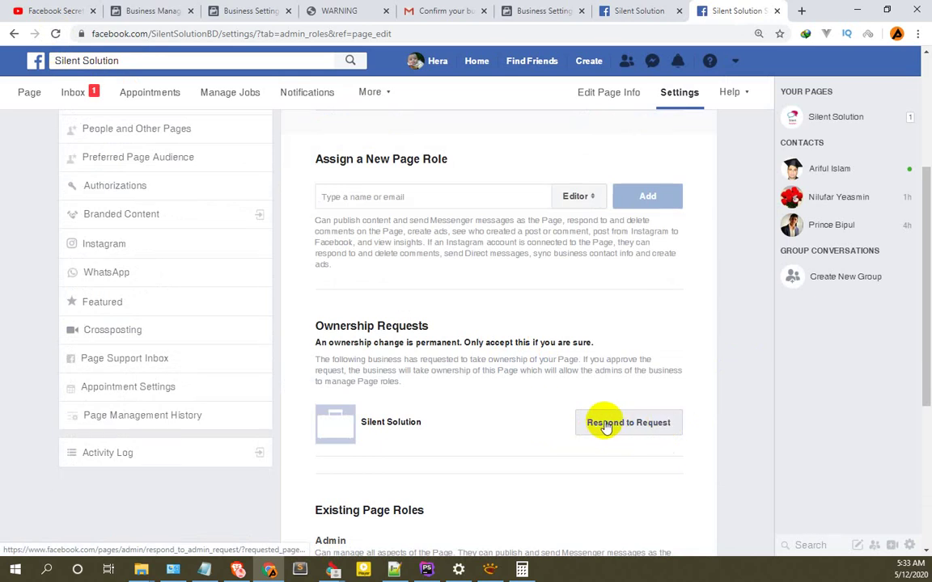
{"action": "left_click", "coordinate": [629, 425]}
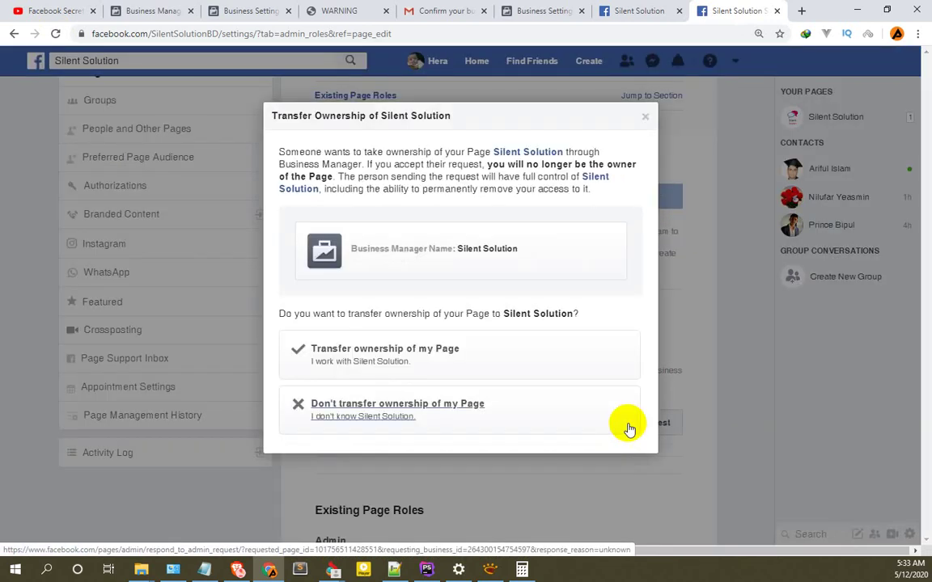
{"action": "left_click", "coordinate": [371, 349]}
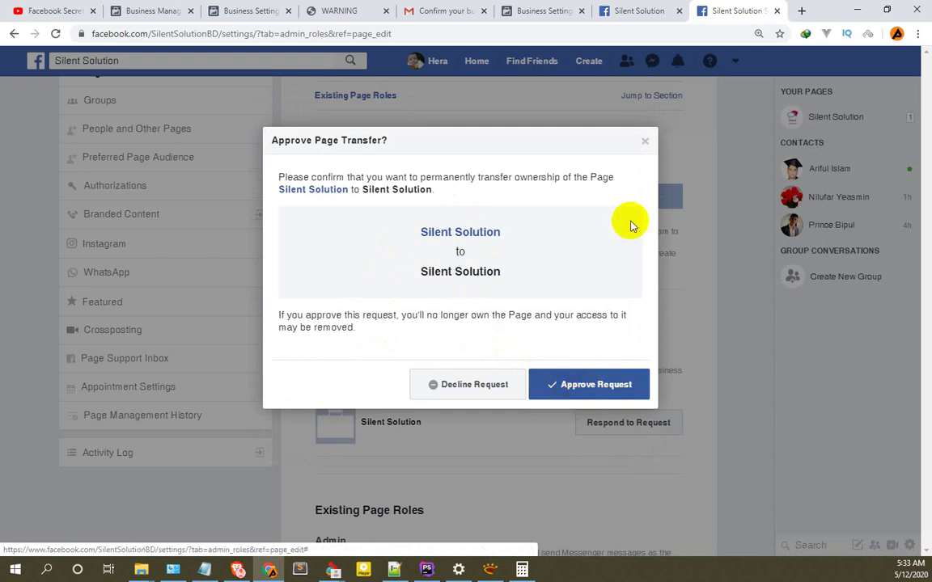
{"action": "left_click", "coordinate": [645, 143]}
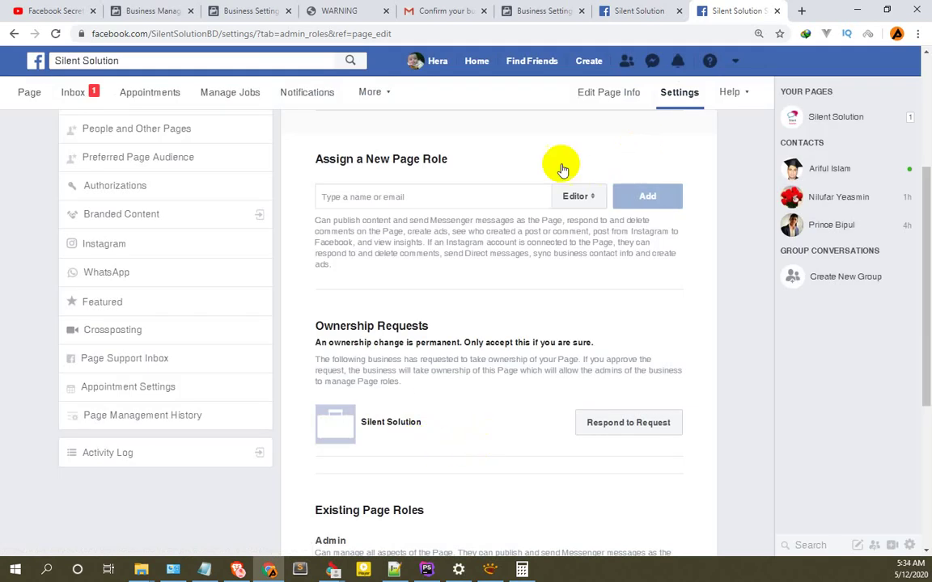
{"action": "left_click", "coordinate": [240, 5]}
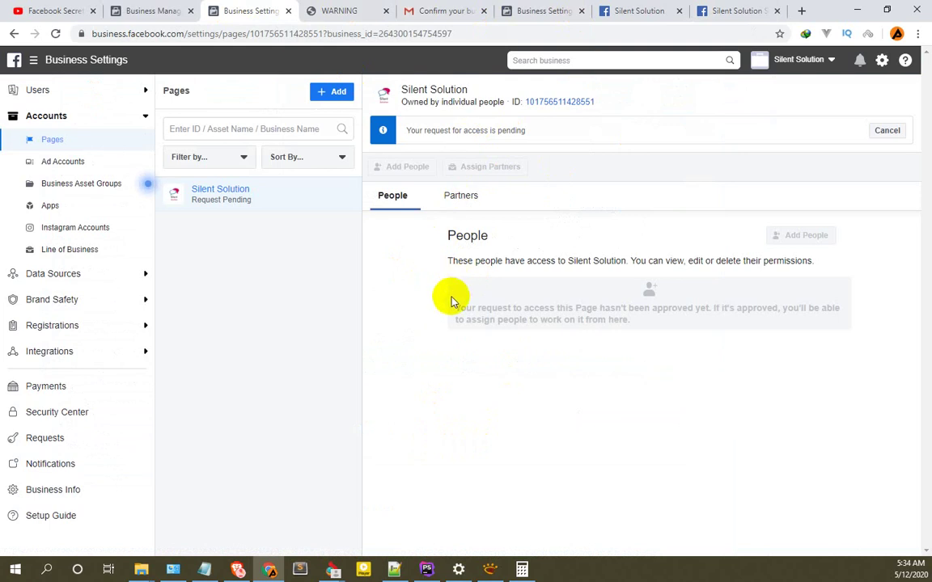
Reload Business Settings, view the person's assigned assets, and go back to the Page's people list.
{"action": "left_click", "coordinate": [56, 34]}
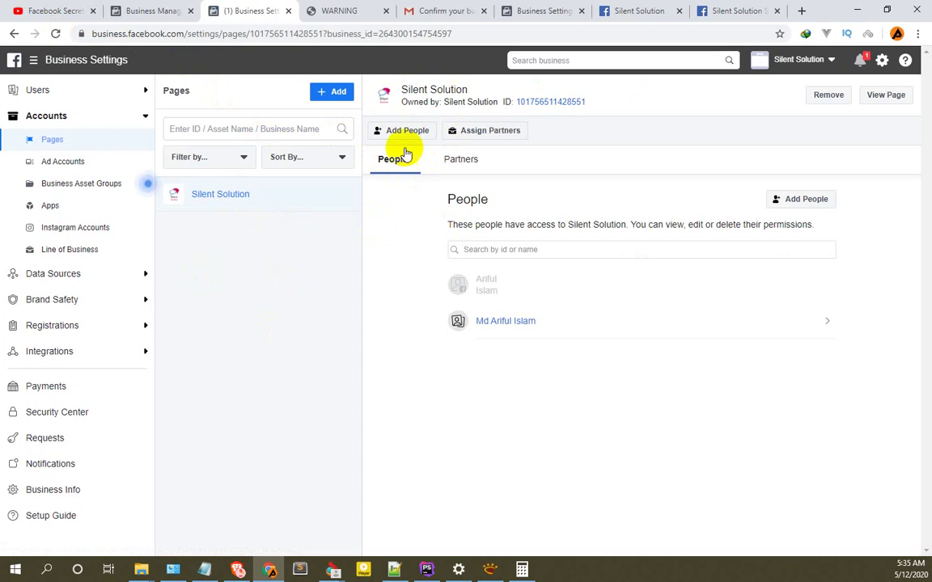
{"action": "mouse_move", "coordinate": [477, 287]}
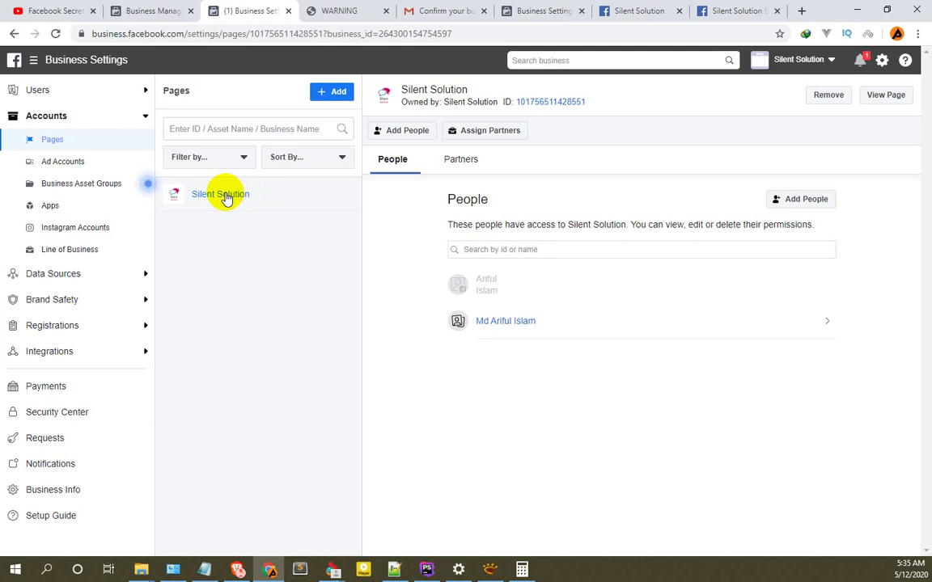
{"action": "left_click", "coordinate": [490, 225]}
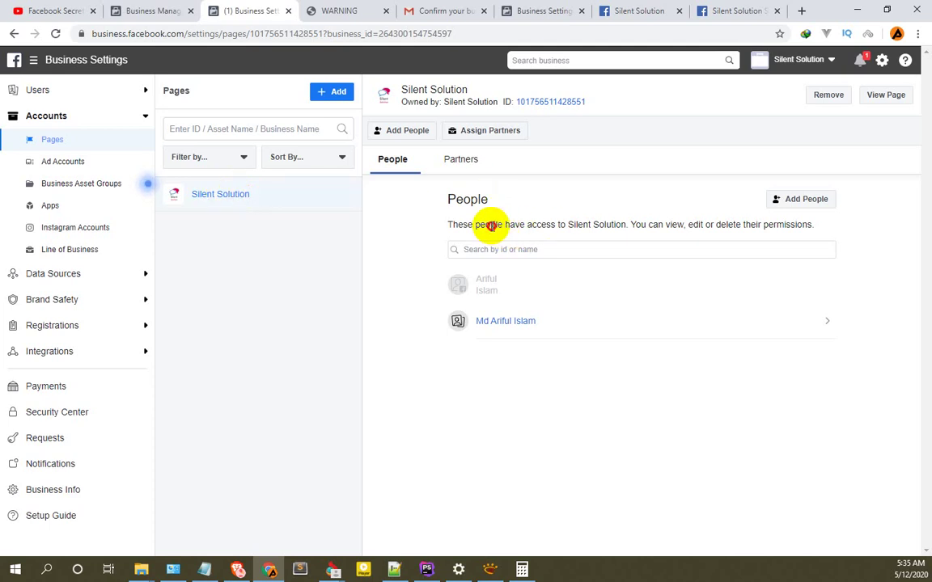
{"action": "left_click_drag", "start_coordinate": [491, 226], "coordinate": [575, 225]}
{"action": "left_click", "coordinate": [518, 322]}
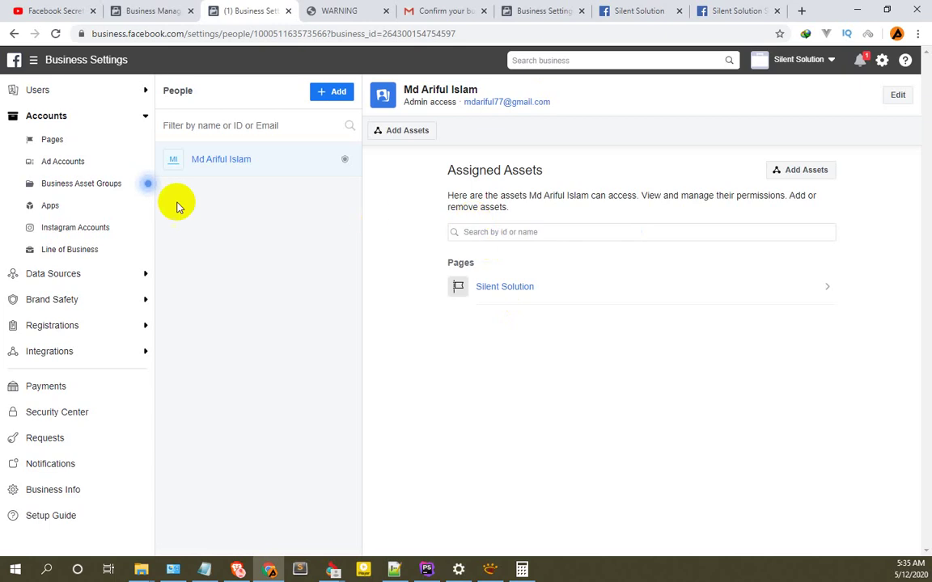
{"action": "left_click", "coordinate": [13, 33]}
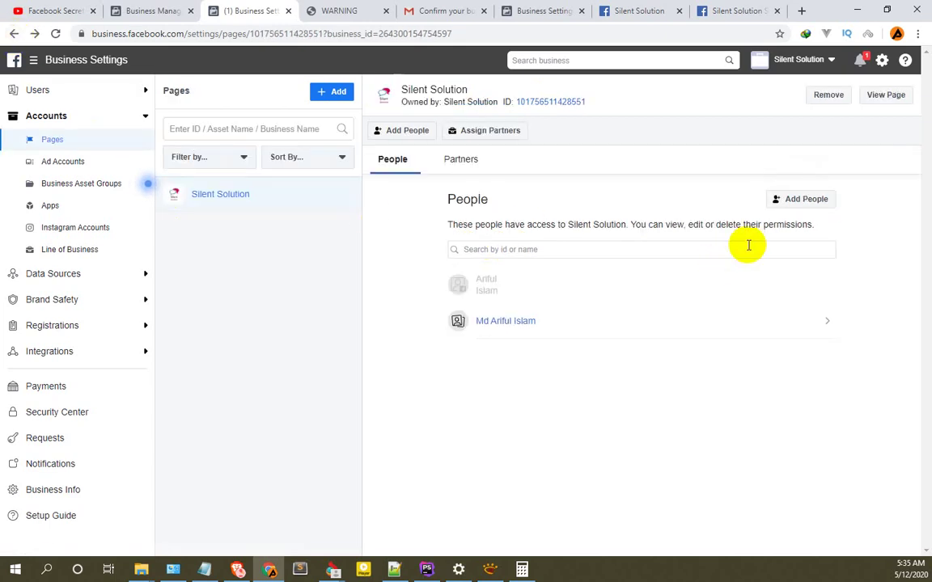
Open Add People for the Silent Solution Page and tick the person to receive access.
{"action": "left_click", "coordinate": [809, 200]}
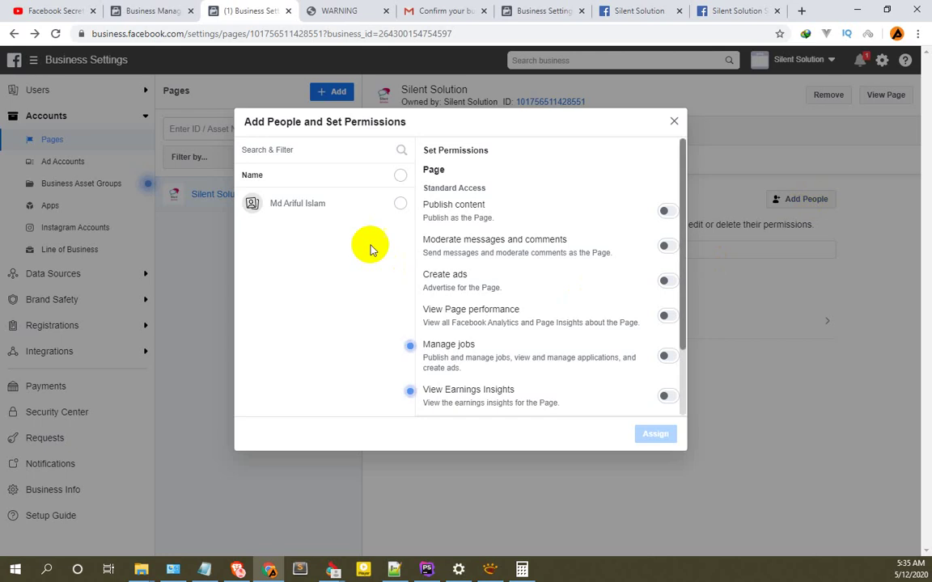
{"action": "left_click", "coordinate": [674, 124]}
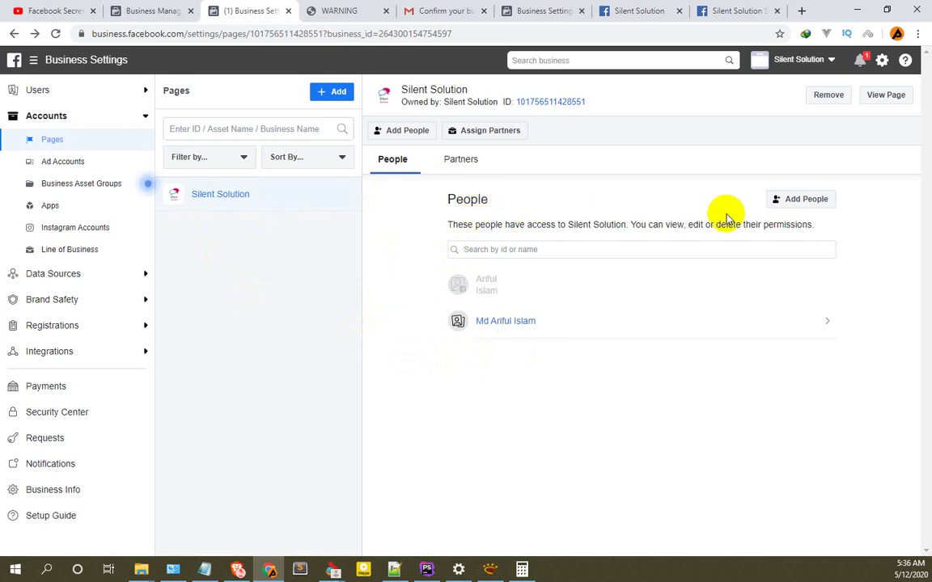
{"action": "left_click", "coordinate": [801, 202]}
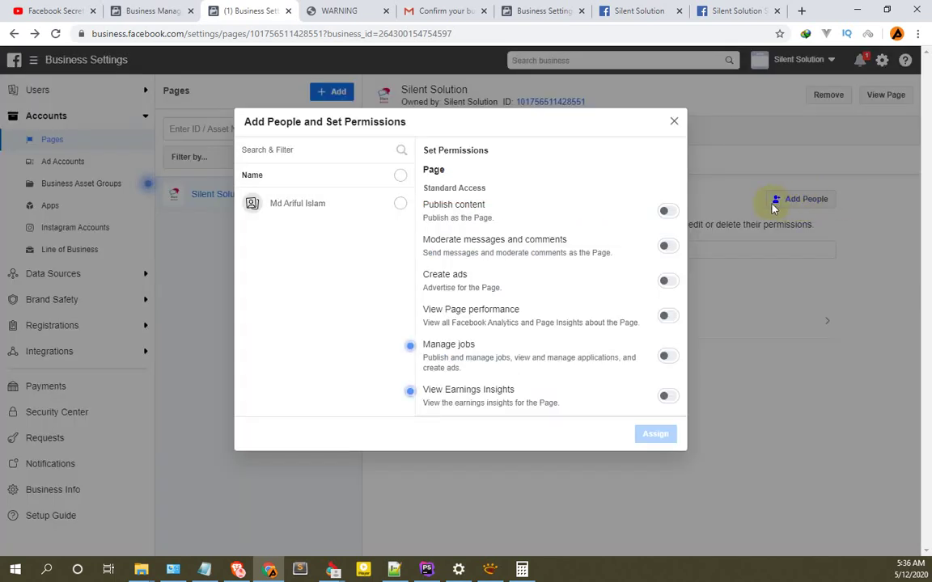
{"action": "left_click", "coordinate": [400, 206]}
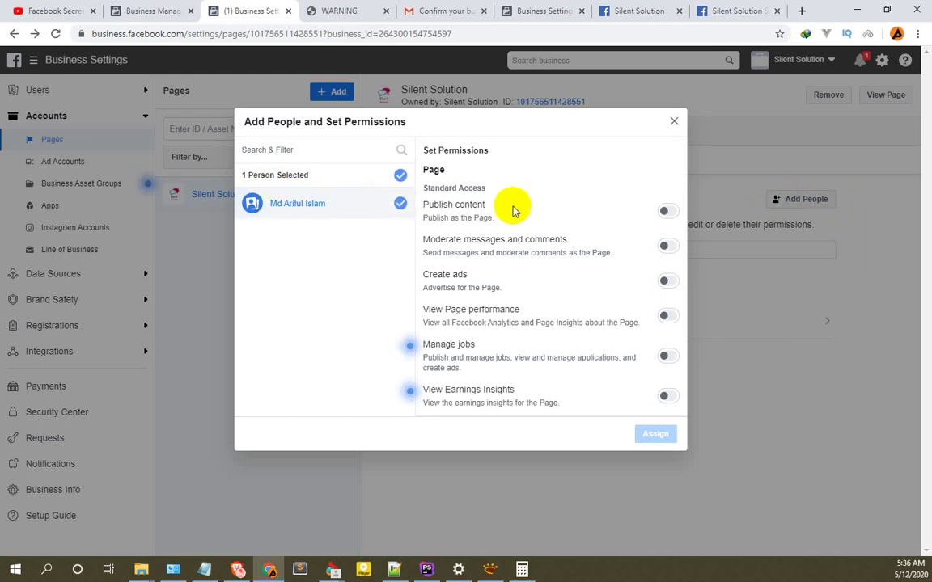
{"action": "scroll", "coordinate": [502, 209], "scroll_direction": "down", "scroll_amount": 2}
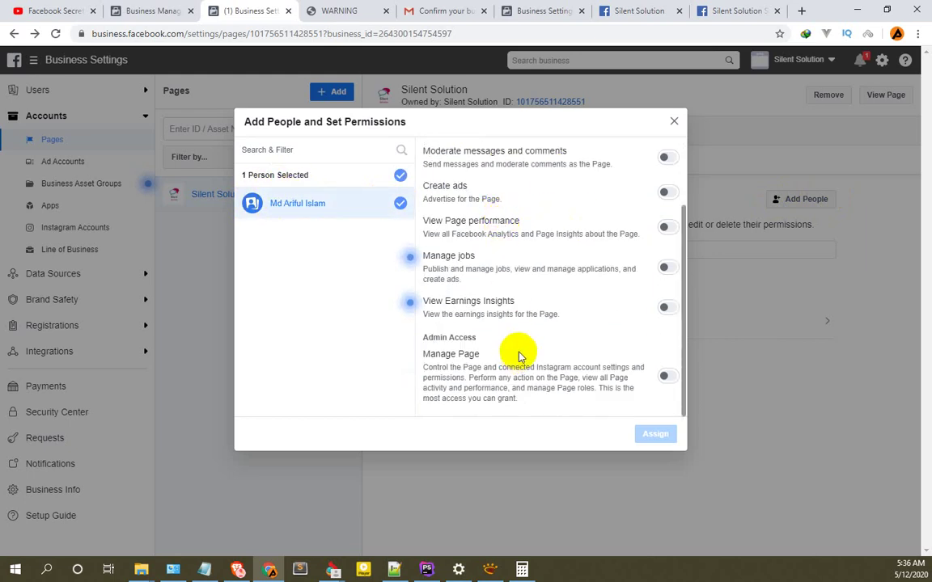
{"action": "scroll", "coordinate": [541, 329], "scroll_direction": "up", "scroll_amount": 2}
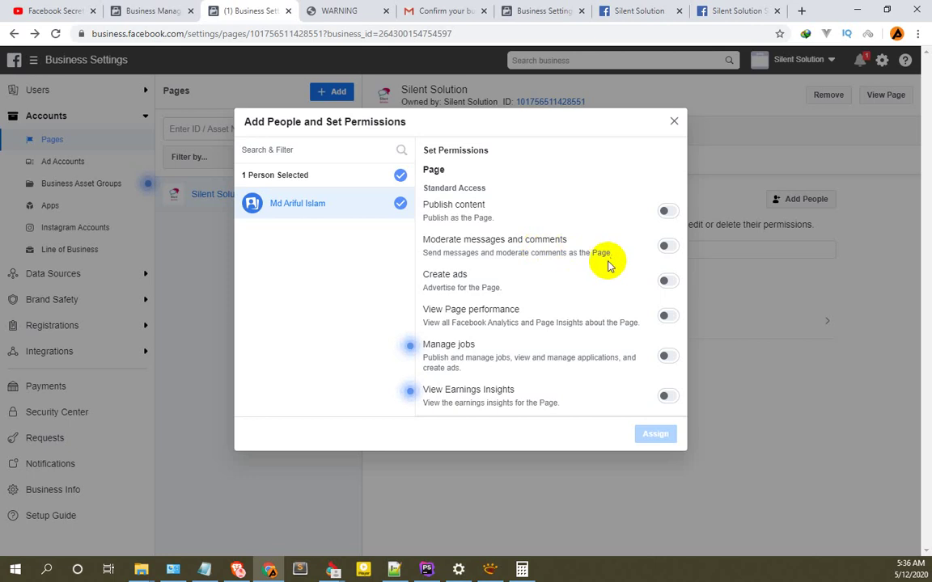
{"action": "scroll", "coordinate": [609, 267], "scroll_direction": "down", "scroll_amount": 2}
{"action": "scroll", "coordinate": [457, 217], "scroll_direction": "up", "scroll_amount": 2}
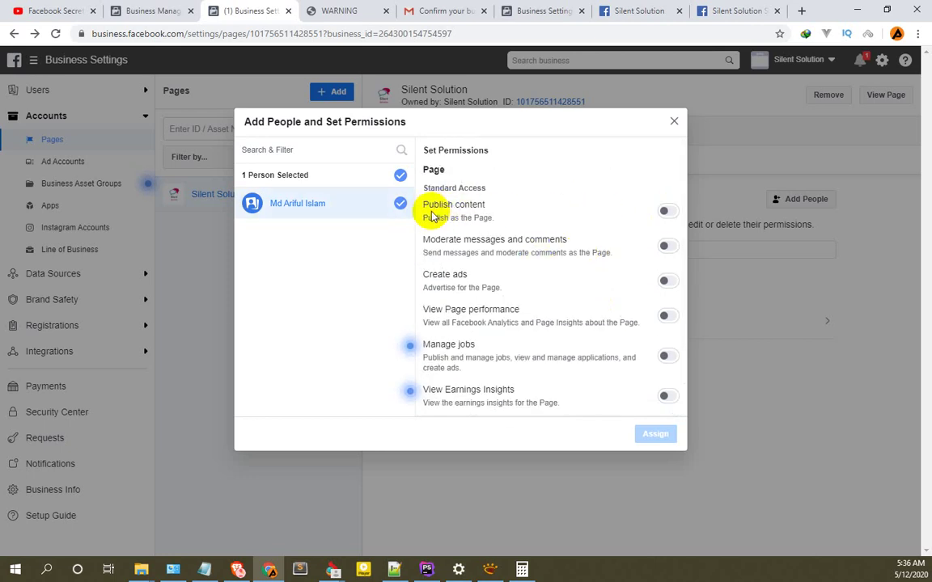
Switch on Publish content, Manage Page, View Earnings Insights and Manage jobs permissions.
{"action": "left_click", "coordinate": [665, 212]}
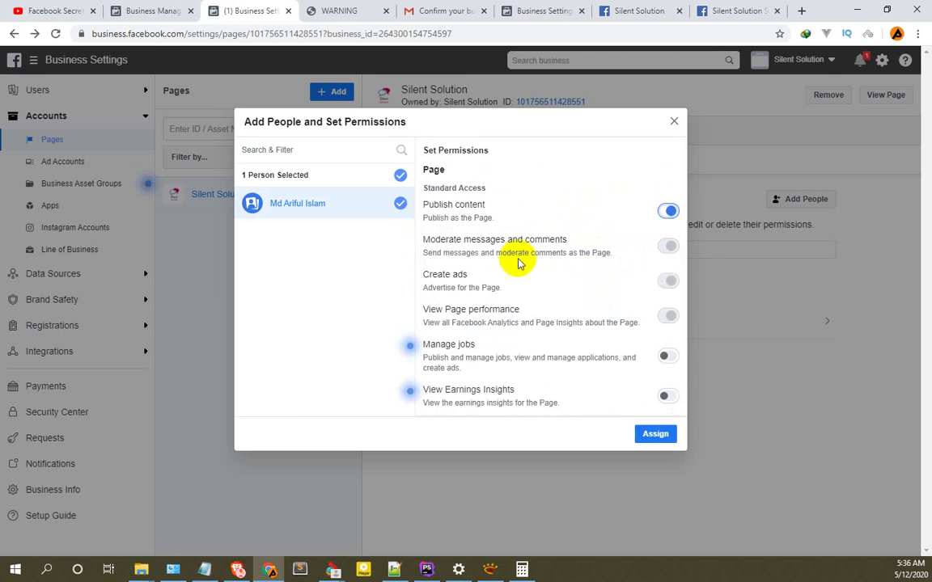
{"action": "scroll", "coordinate": [551, 214], "scroll_direction": "down", "scroll_amount": 2}
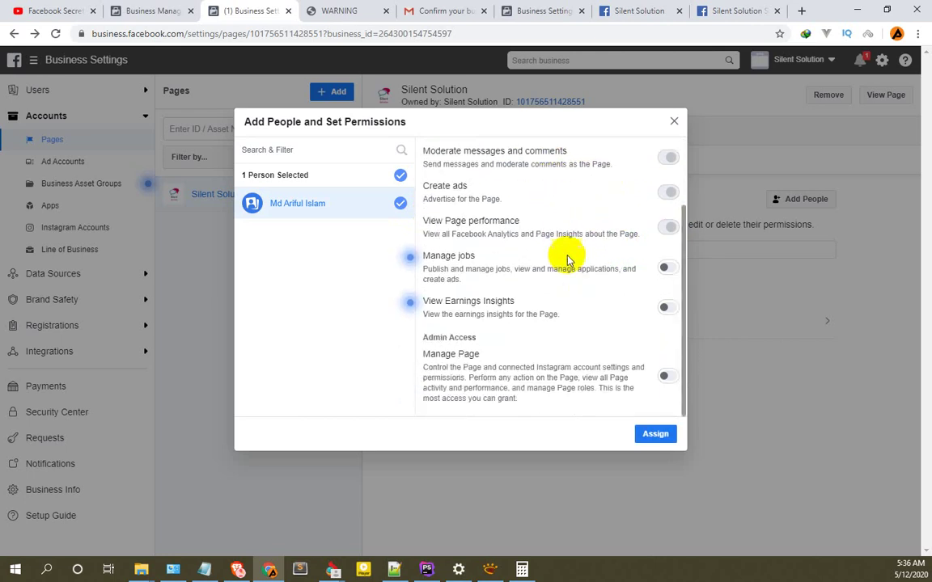
{"action": "scroll", "coordinate": [675, 186], "scroll_direction": "up", "scroll_amount": 2}
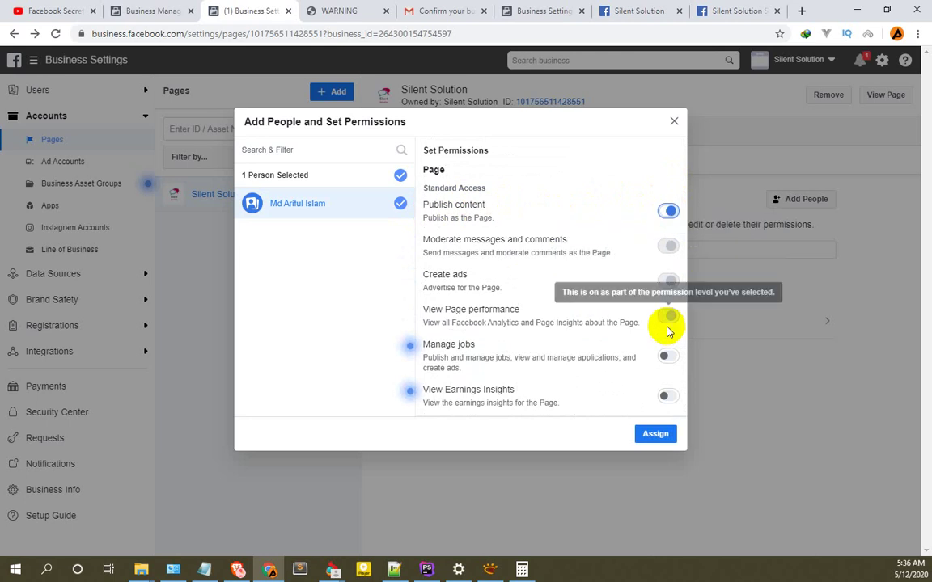
{"action": "scroll", "coordinate": [668, 326], "scroll_direction": "down", "scroll_amount": 1}
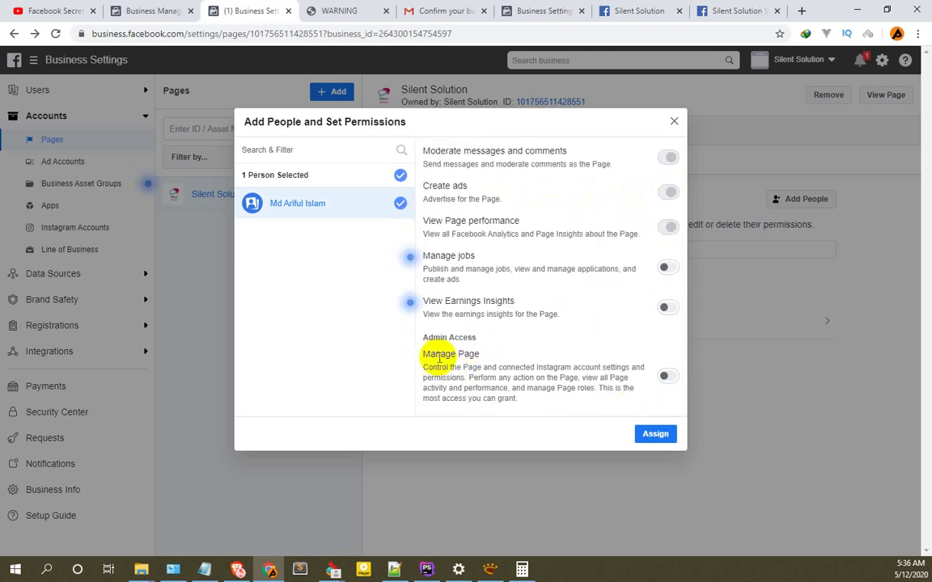
{"action": "left_click", "coordinate": [668, 377]}
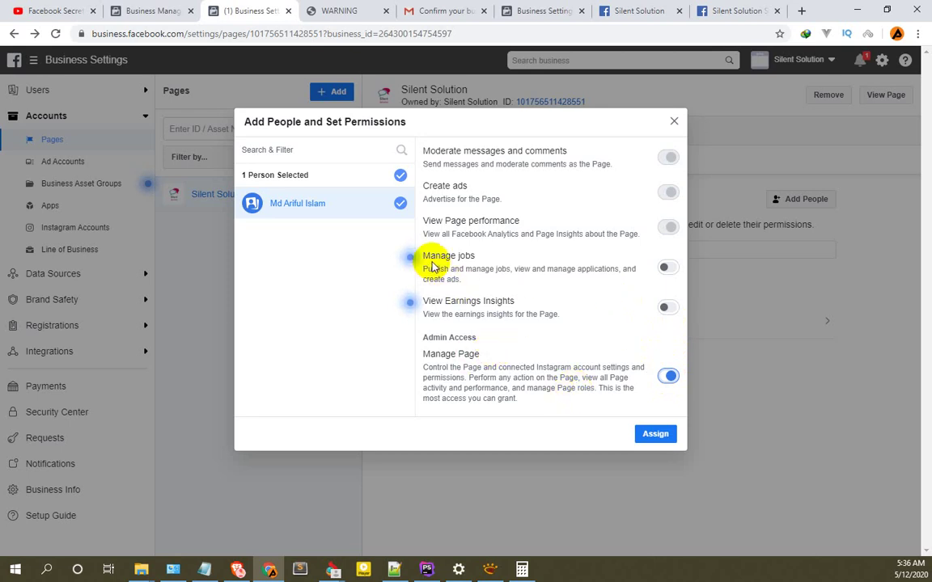
{"action": "left_click", "coordinate": [665, 308]}
{"action": "left_click", "coordinate": [670, 270]}
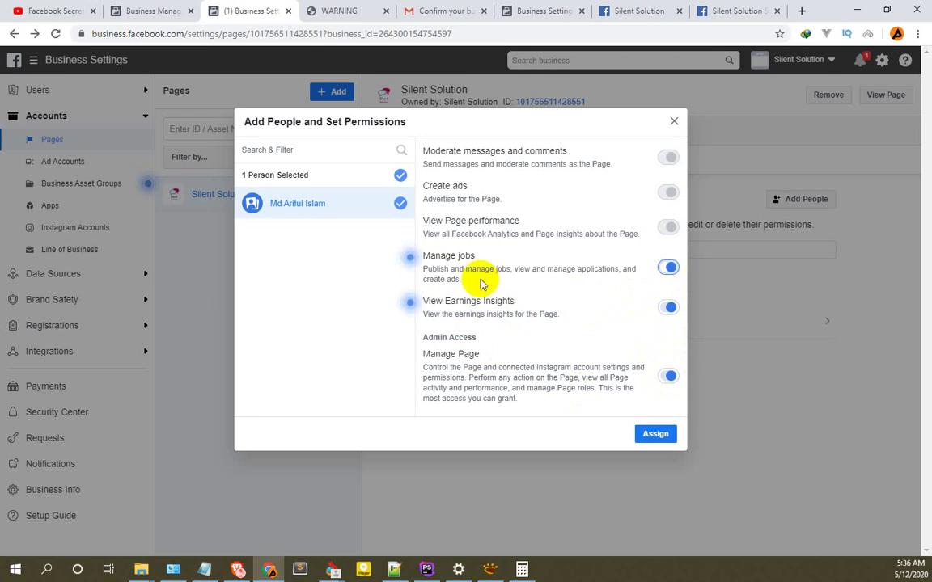
{"action": "left_click_drag", "start_coordinate": [475, 255], "coordinate": [409, 257]}
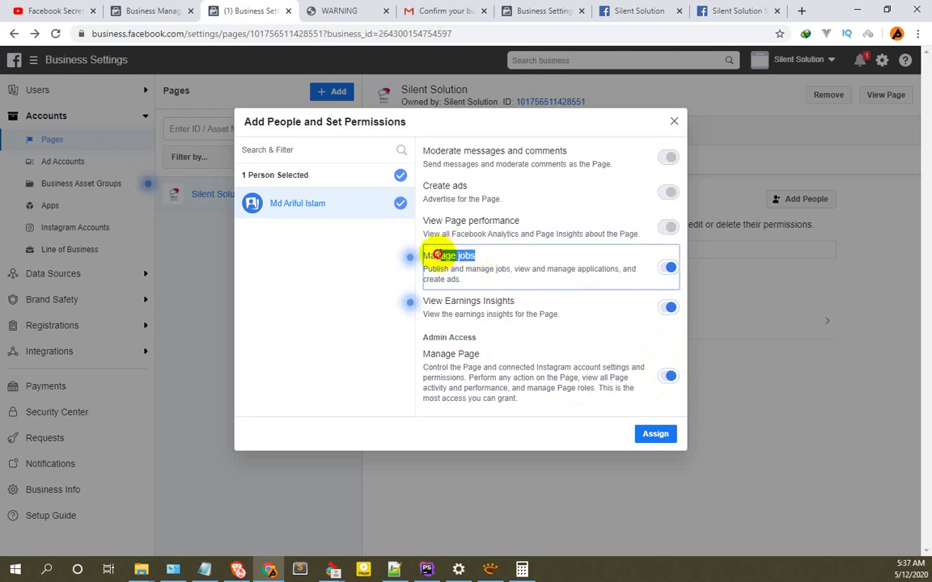
{"action": "left_click_drag", "start_coordinate": [518, 302], "coordinate": [505, 302]}
{"action": "left_click", "coordinate": [540, 314]}
{"action": "scroll", "coordinate": [618, 299], "scroll_direction": "up", "scroll_amount": 2}
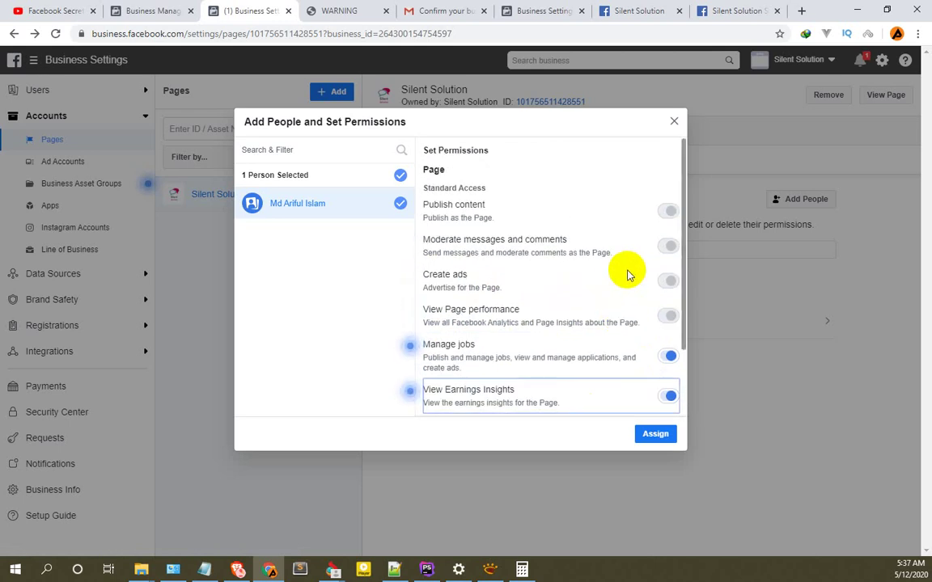
{"action": "scroll", "coordinate": [623, 332], "scroll_direction": "down", "scroll_amount": 1}
{"action": "scroll", "coordinate": [624, 340], "scroll_direction": "down", "scroll_amount": 1}
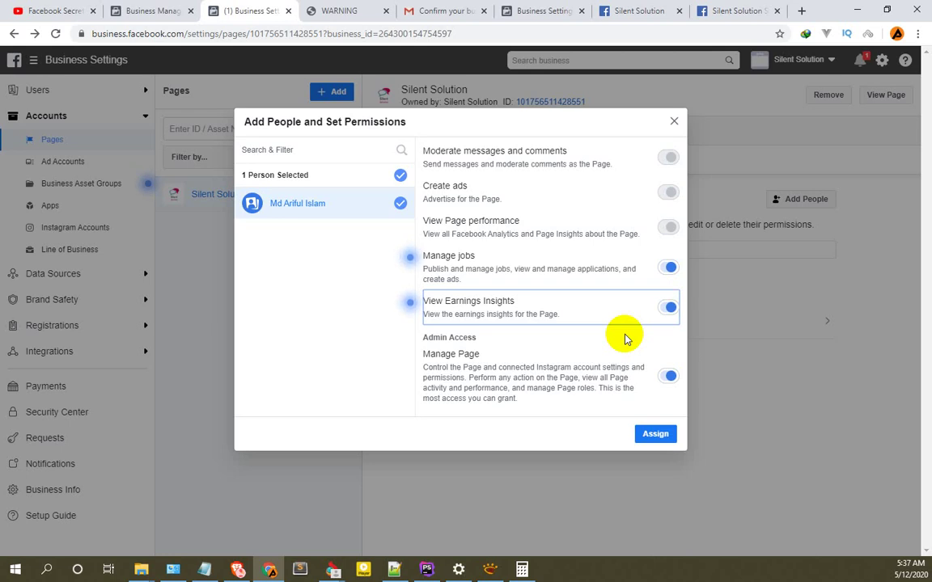
Reset the permissions, turning Manage Page off and enabling Create ads.
{"action": "left_click", "coordinate": [670, 267]}
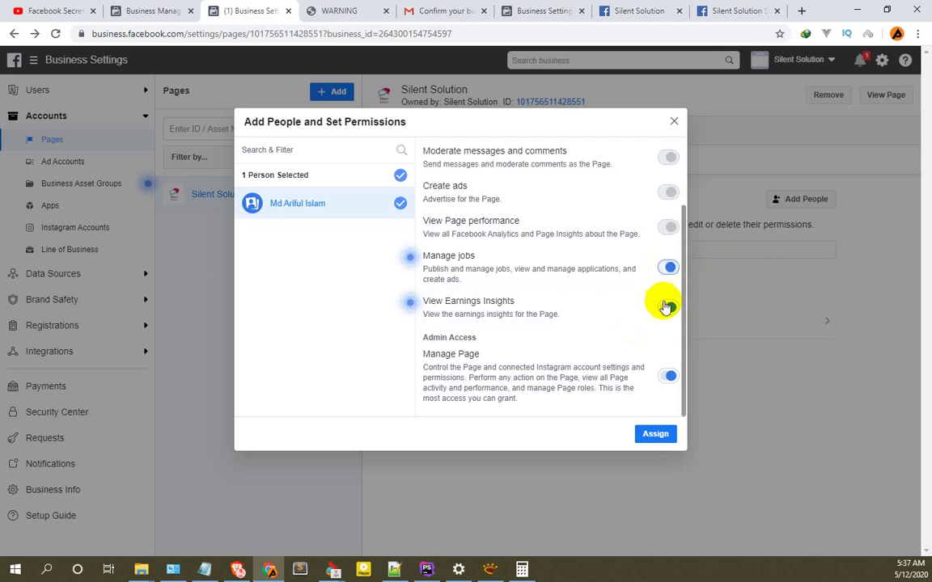
{"action": "left_click", "coordinate": [665, 306]}
{"action": "left_click", "coordinate": [666, 375]}
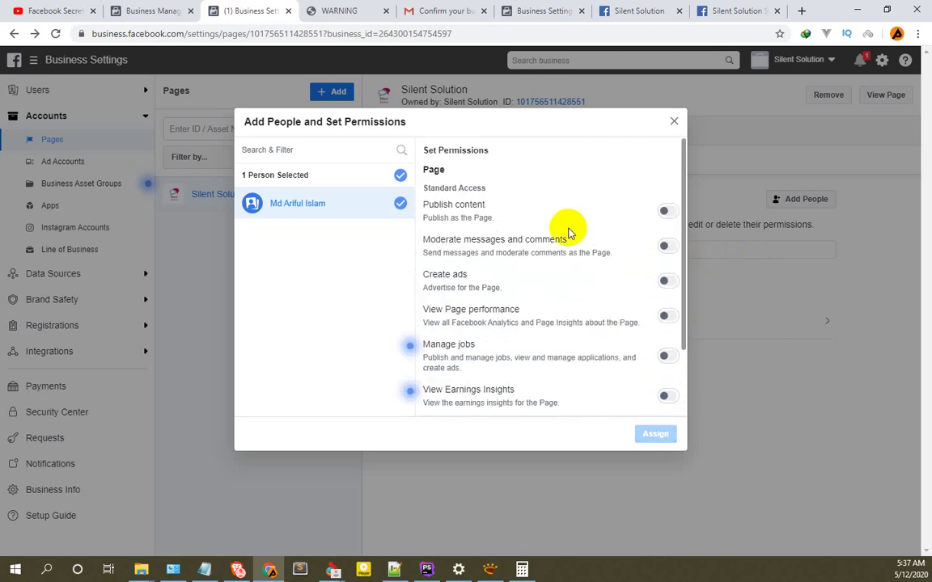
{"action": "left_click", "coordinate": [665, 282]}
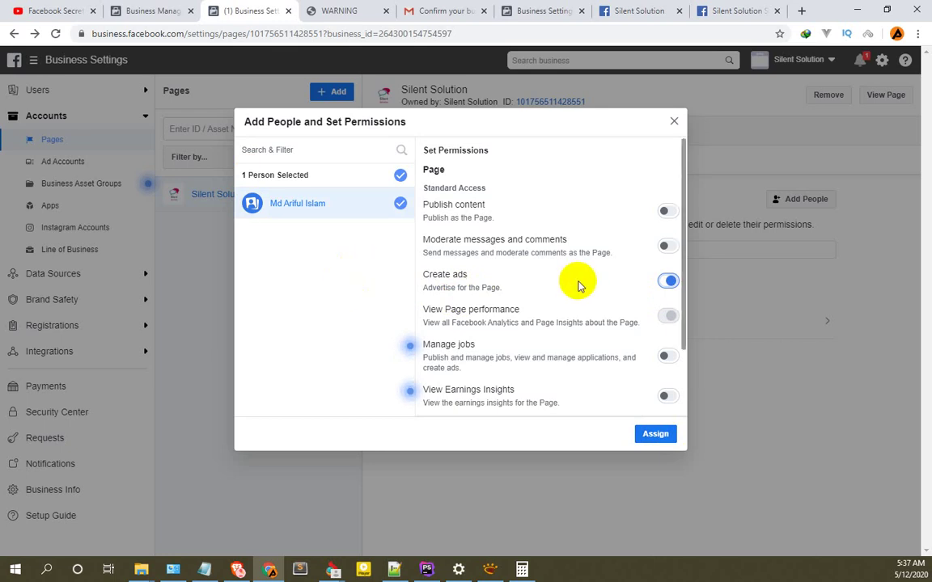
Turn on Manage Page, View Earnings Insights and Manage jobs, assign them, and dismiss the confirmation.
{"action": "scroll", "coordinate": [661, 380], "scroll_direction": "down", "scroll_amount": 2}
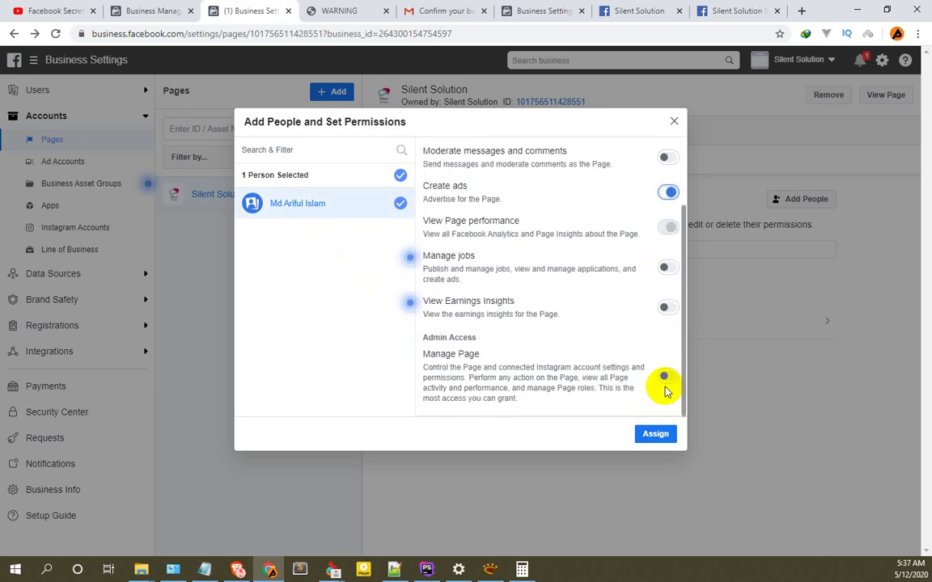
{"action": "left_click", "coordinate": [670, 377]}
{"action": "left_click", "coordinate": [671, 309]}
{"action": "left_click", "coordinate": [667, 270]}
{"action": "scroll", "coordinate": [664, 283], "scroll_direction": "up", "scroll_amount": 3}
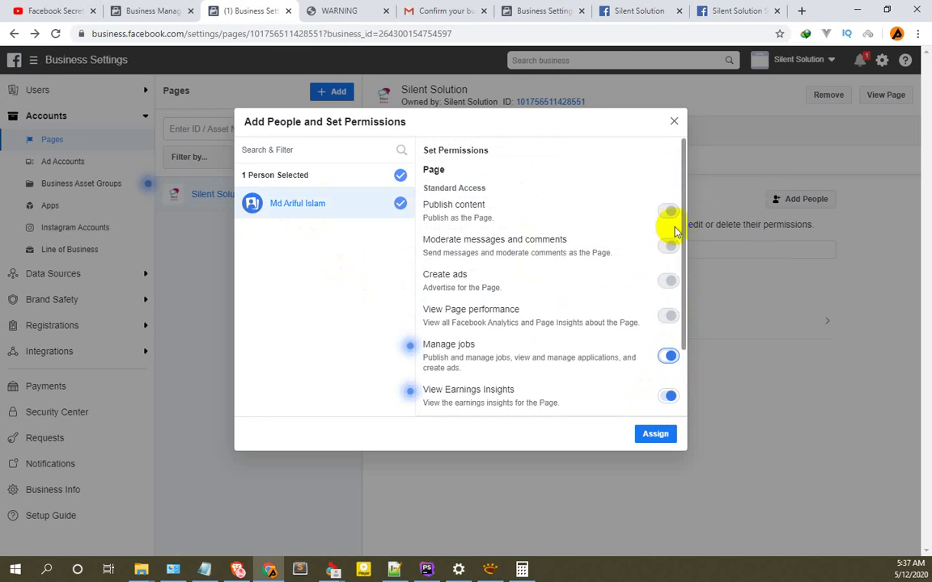
{"action": "scroll", "coordinate": [659, 301], "scroll_direction": "down", "scroll_amount": 2}
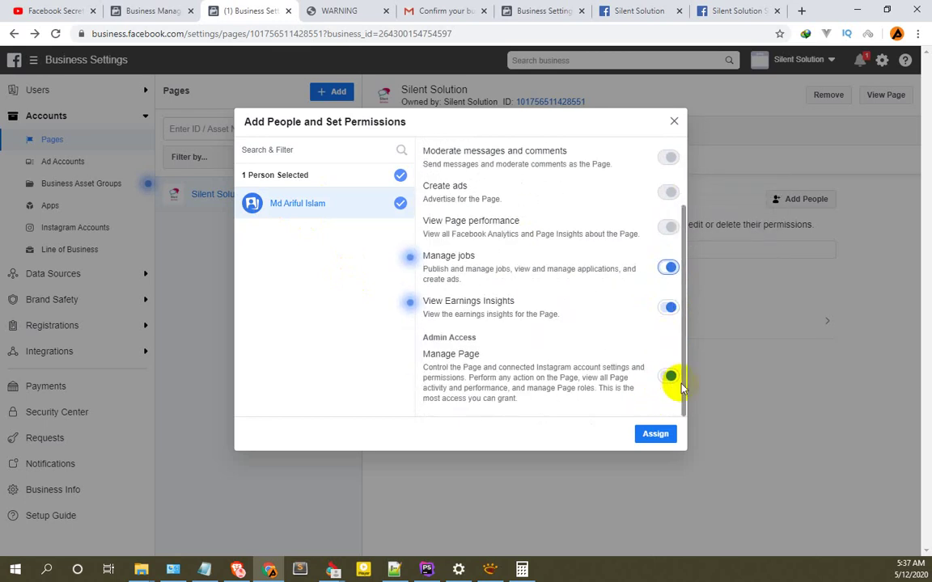
{"action": "scroll", "coordinate": [662, 324], "scroll_direction": "up", "scroll_amount": 2}
{"action": "scroll", "coordinate": [659, 291], "scroll_direction": "down", "scroll_amount": 3}
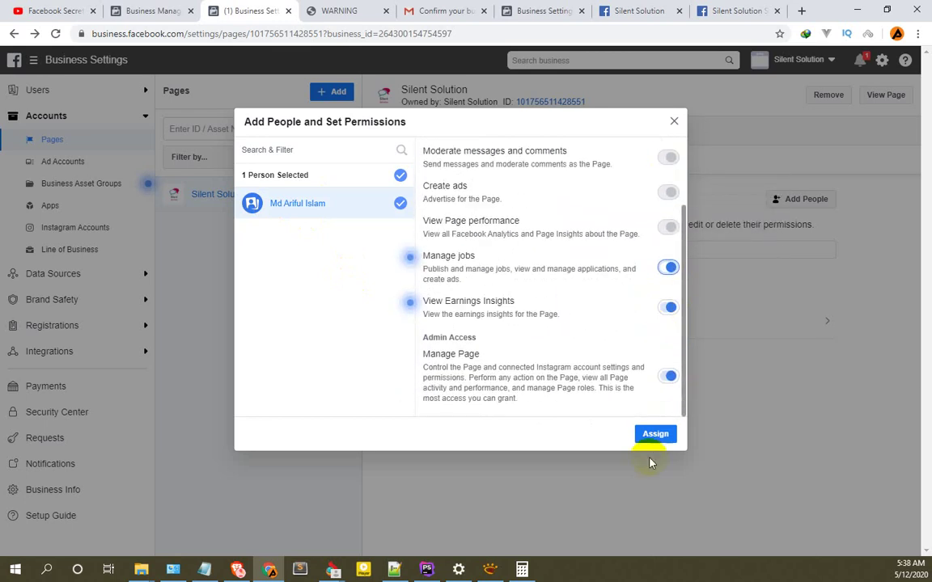
{"action": "left_click", "coordinate": [656, 434]}
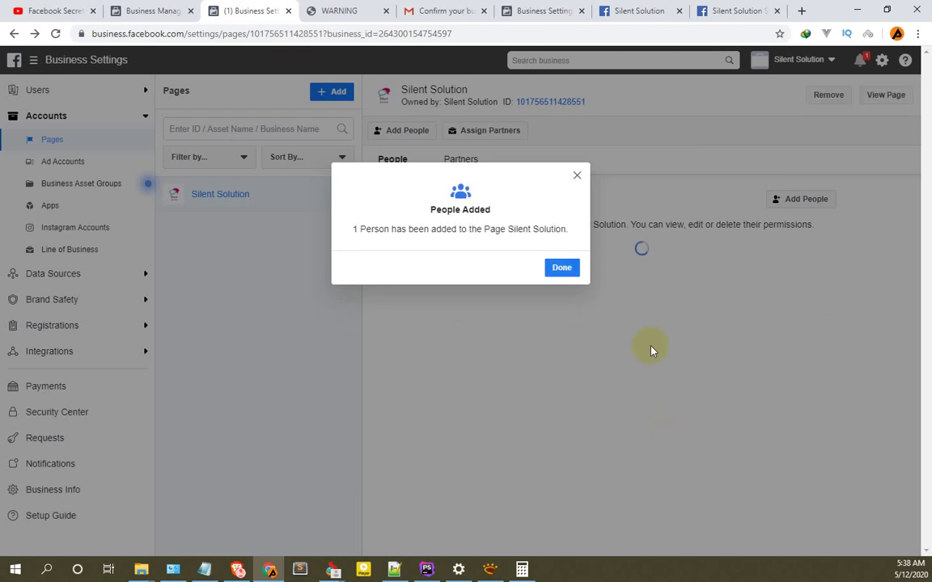
{"action": "left_click", "coordinate": [564, 269]}
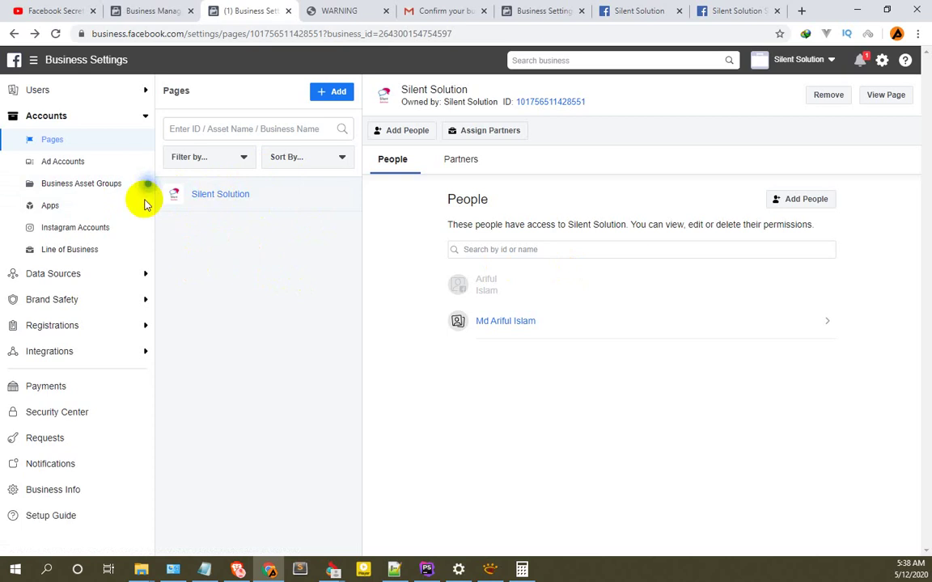
Open the Add dropdown above the Pages list to show Add, Request Access and Create options.
{"action": "left_click", "coordinate": [335, 94]}
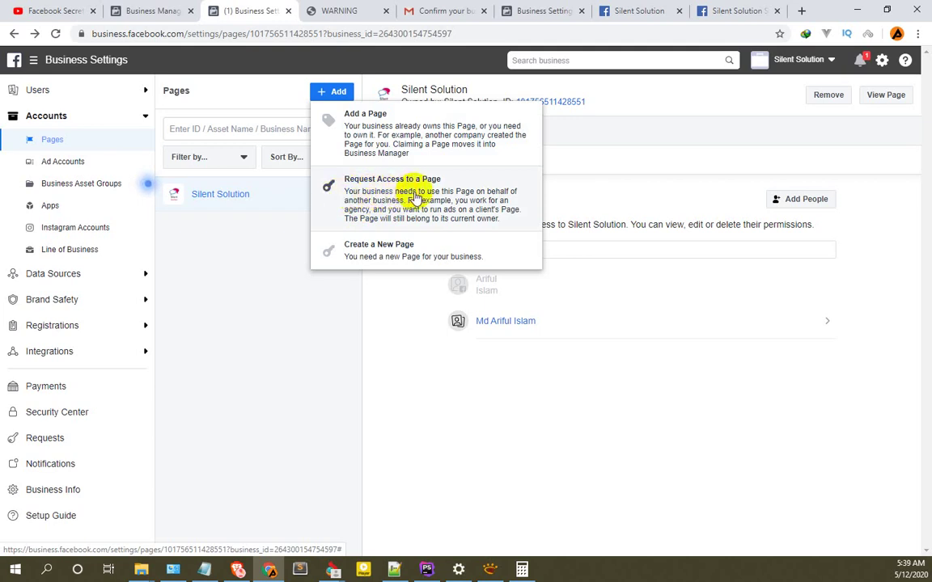
Request Page access with Silent Solution as the primary Page, adding Silent Solution App.
{"action": "left_click", "coordinate": [415, 197]}
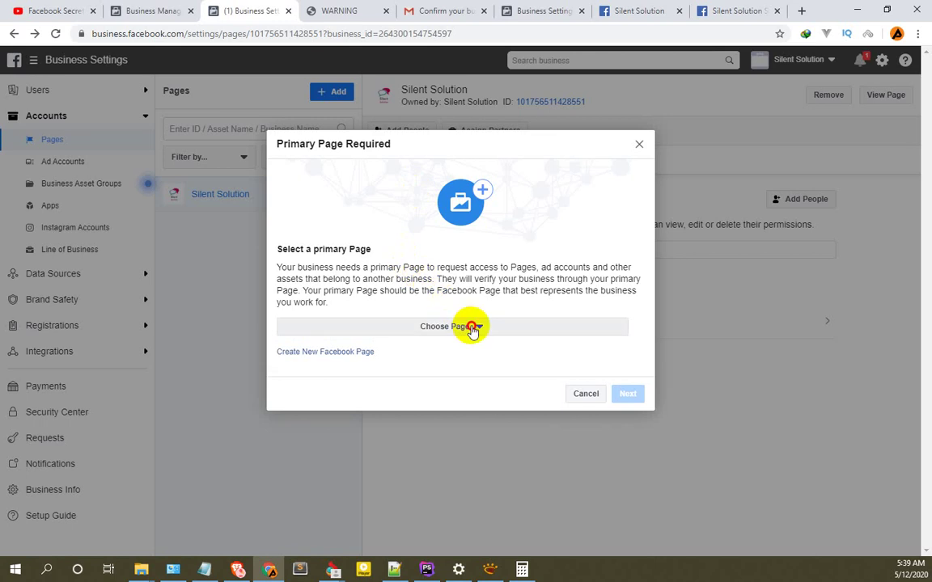
{"action": "left_click", "coordinate": [473, 327]}
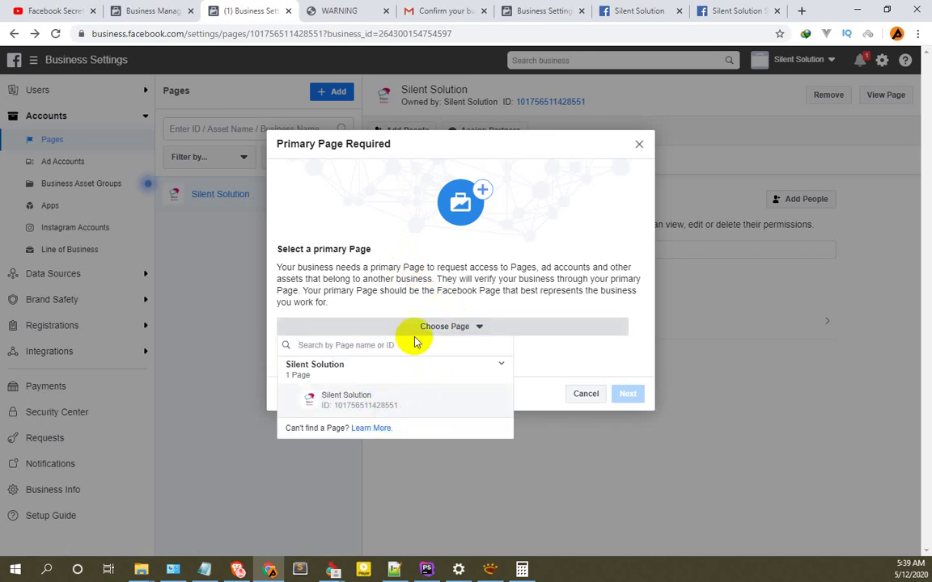
{"action": "left_click", "coordinate": [469, 328]}
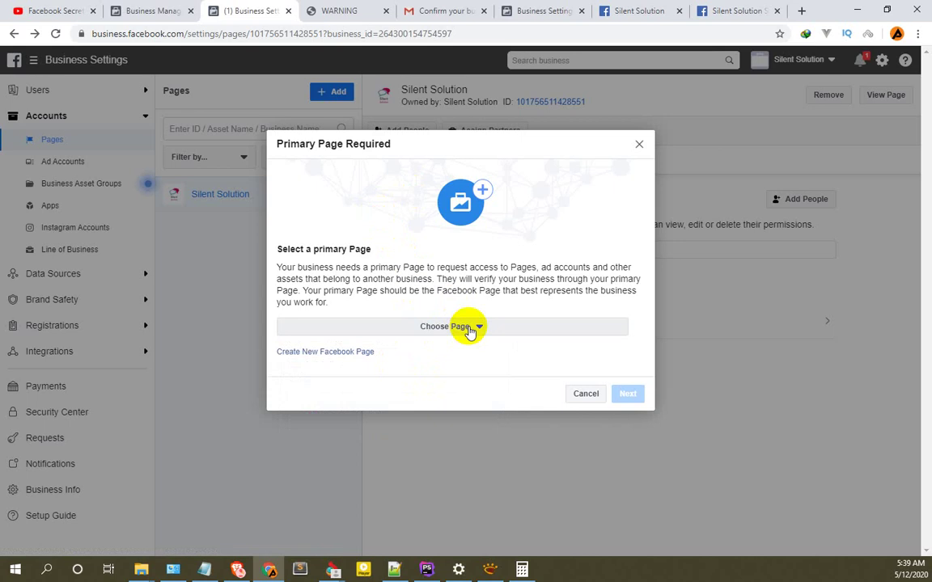
{"action": "left_click", "coordinate": [471, 327]}
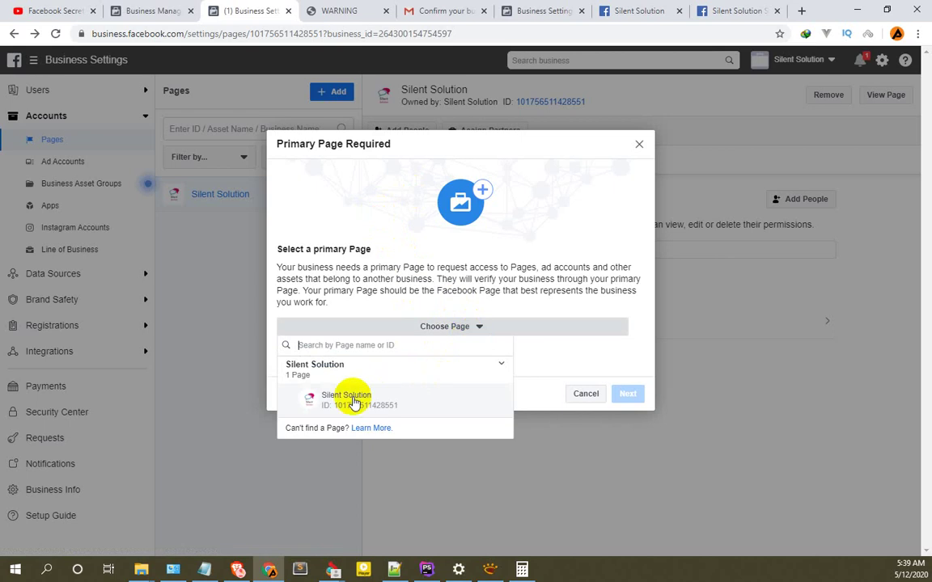
{"action": "left_click", "coordinate": [354, 398]}
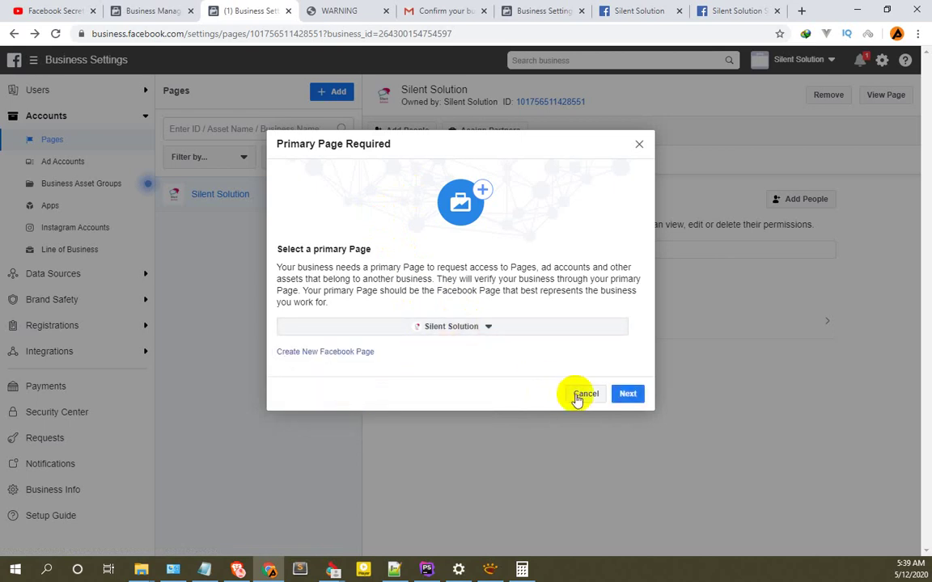
{"action": "left_click", "coordinate": [628, 395]}
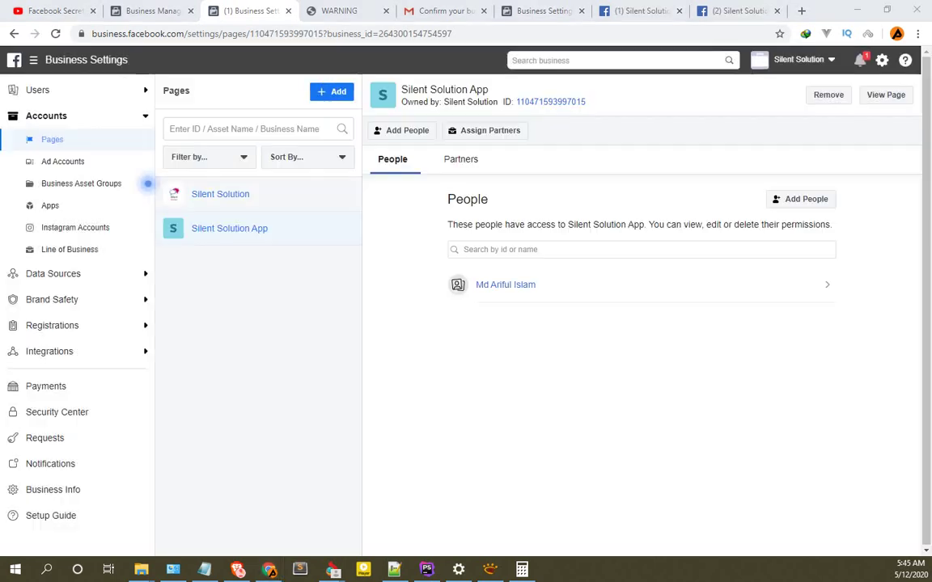
Start another Page access request with Silent Solution App as primary Page, then close it.
{"action": "left_click", "coordinate": [333, 92]}
{"action": "left_click", "coordinate": [398, 198]}
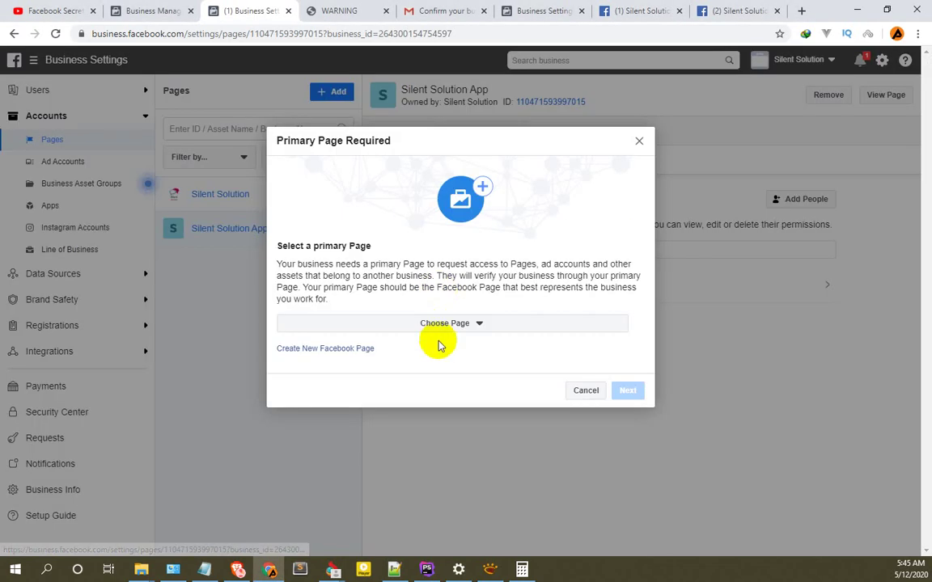
{"action": "left_click", "coordinate": [468, 324]}
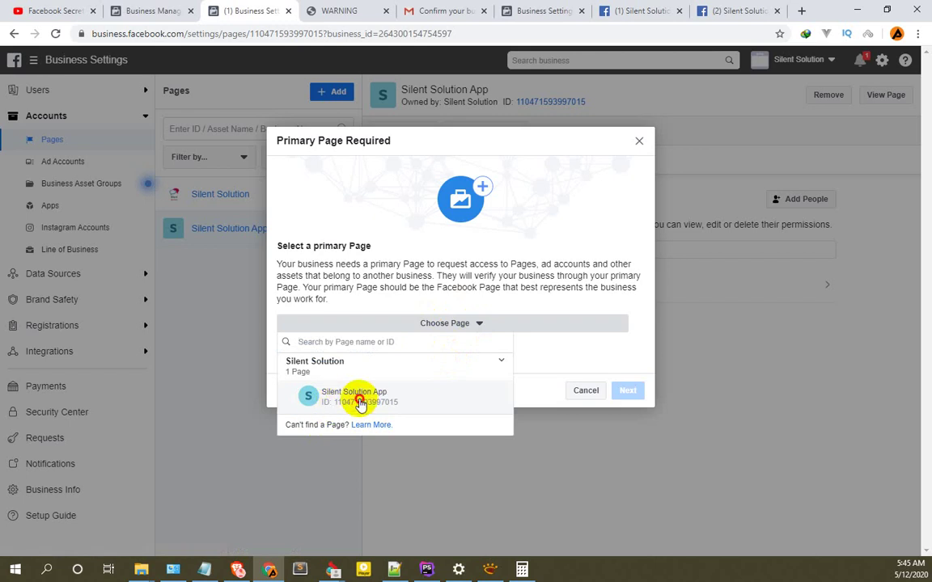
{"action": "left_click", "coordinate": [357, 398]}
{"action": "left_click", "coordinate": [627, 391]}
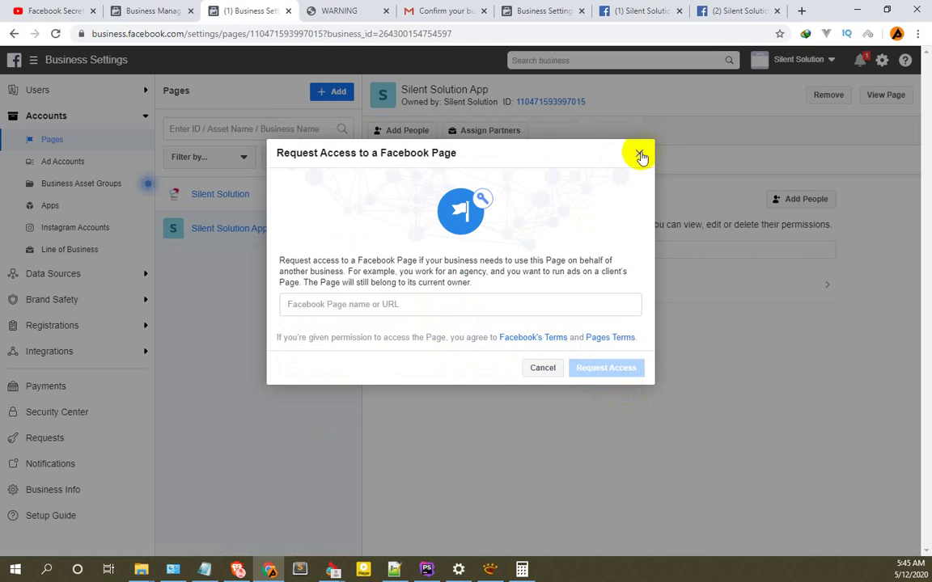
{"action": "left_click", "coordinate": [640, 156]}
{"action": "left_click", "coordinate": [326, 94]}
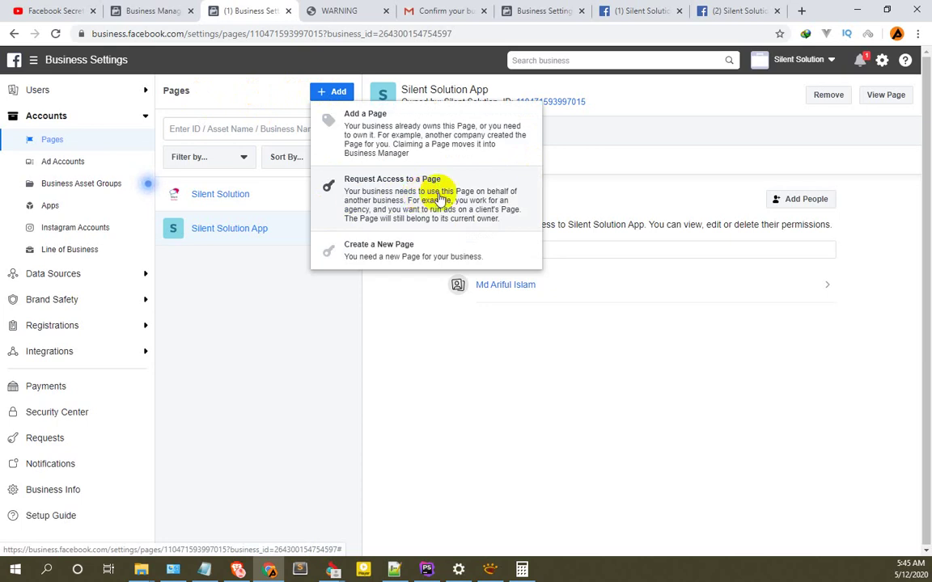
Search for and select the হিলফুল ফুজুল সেবা সংঘ Page in the Request Access form.
{"action": "left_click", "coordinate": [397, 197]}
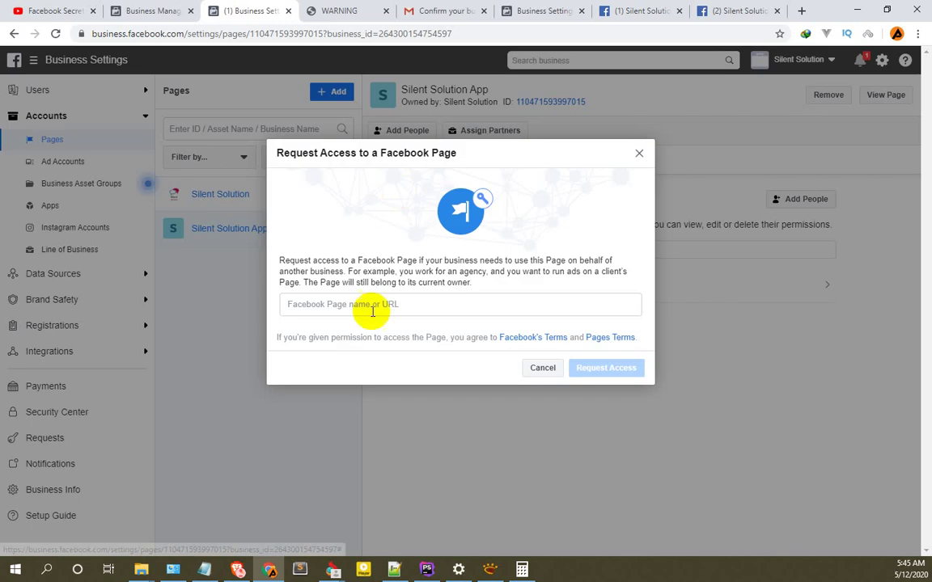
{"action": "left_click", "coordinate": [387, 305]}
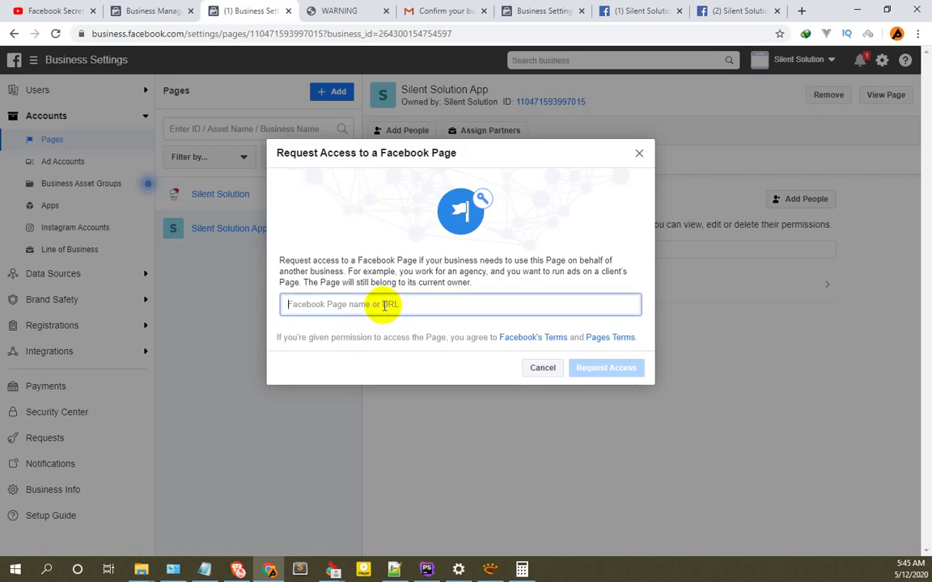
{"action": "type", "text": "হিল"}
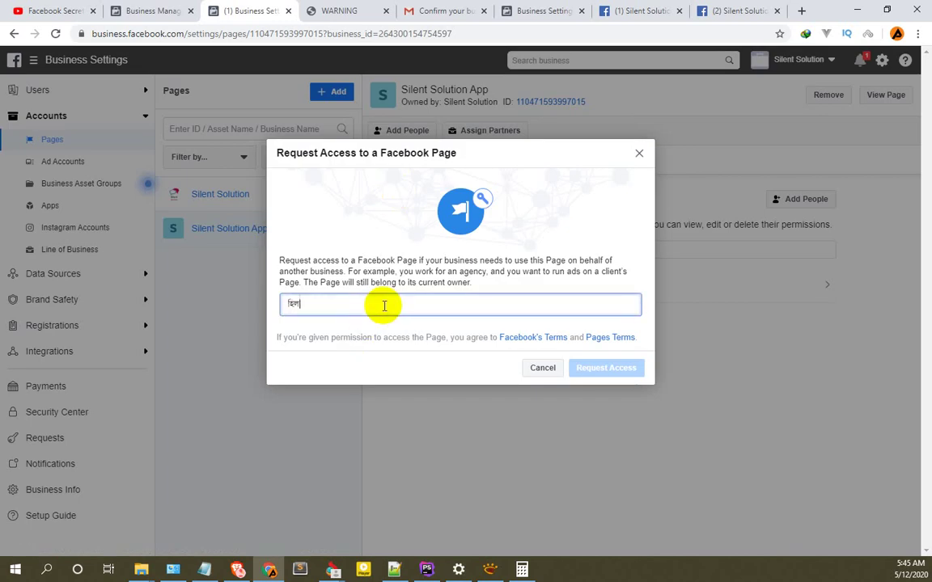
{"action": "type", "text": "ফু"}
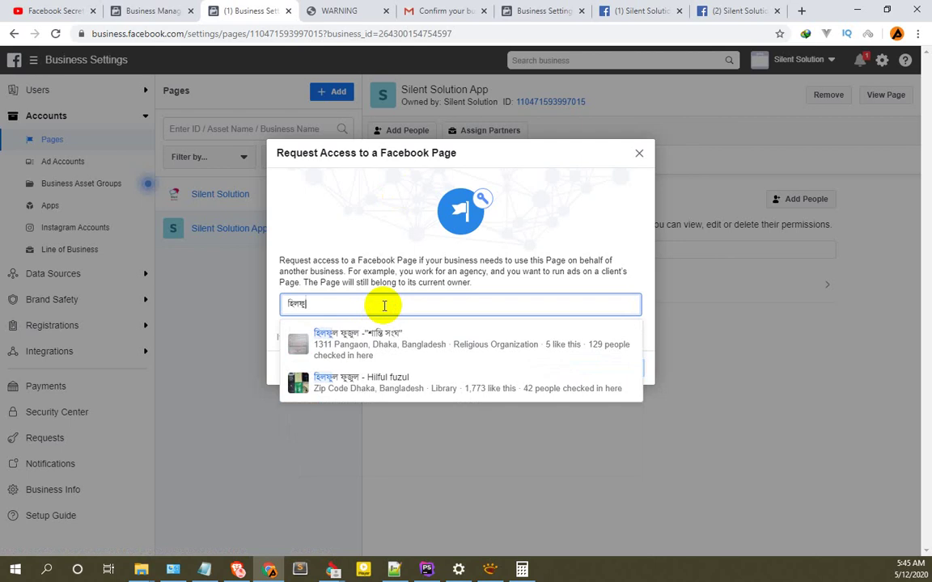
{"action": "type", "text": "ল ফুজুল"}
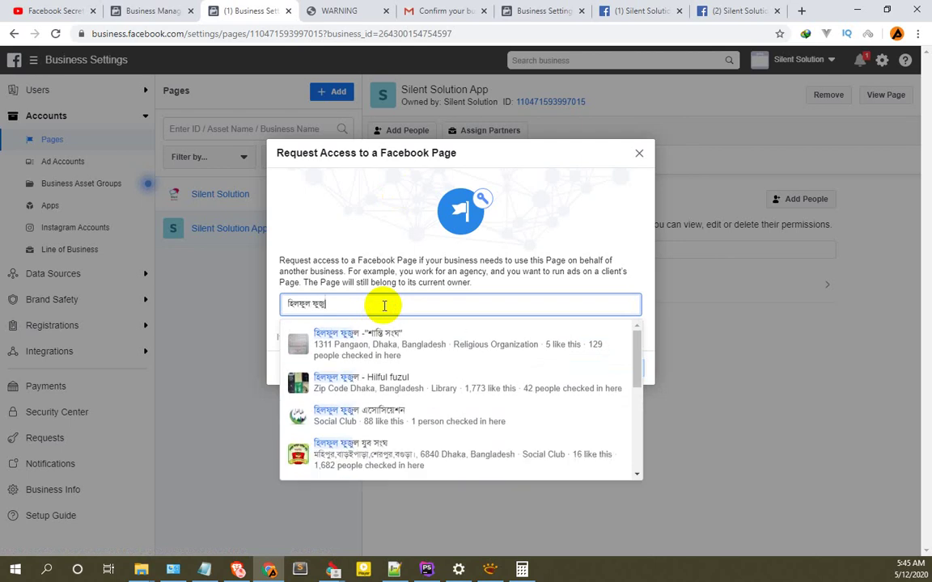
{"action": "type", "text": " সেবা"}
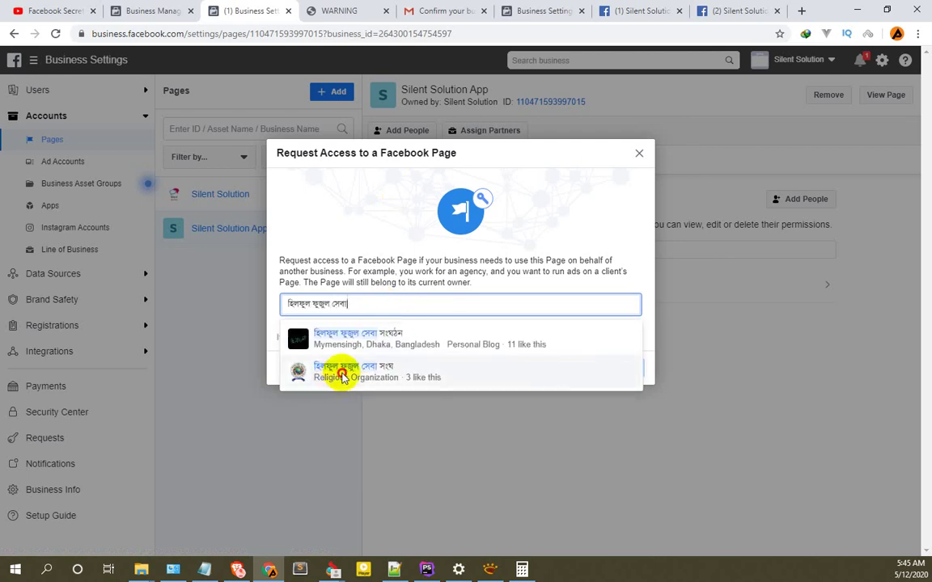
{"action": "left_click", "coordinate": [344, 375]}
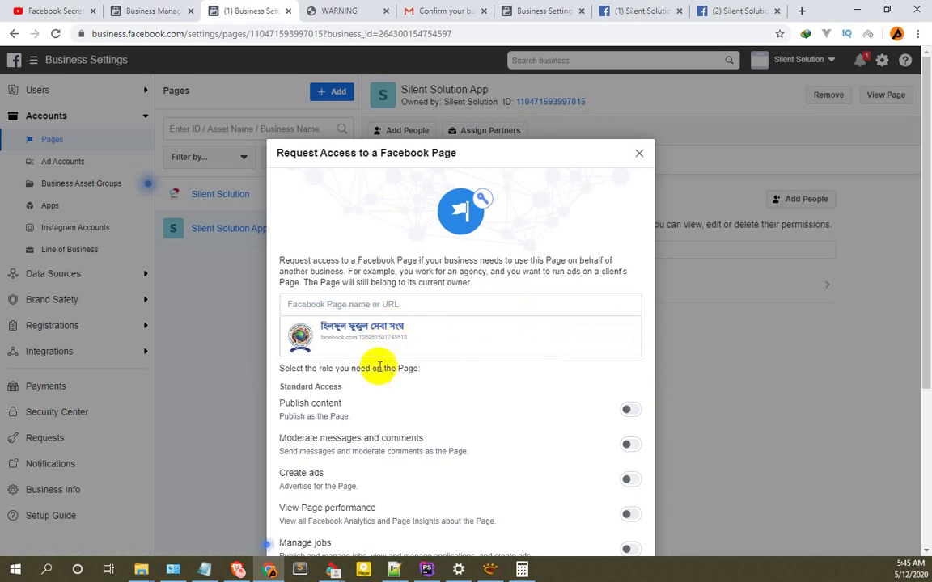
Send a Publish content access request for হিলফুল ফুজুল সেবা সংঘ, with Manage Page off.
{"action": "scroll", "coordinate": [380, 368], "scroll_direction": "down", "scroll_amount": 2}
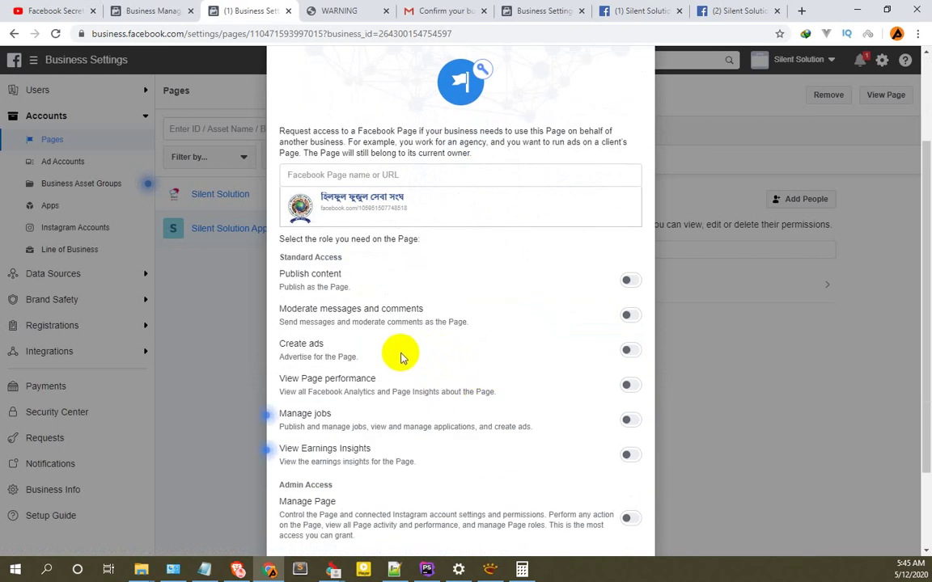
{"action": "scroll", "coordinate": [565, 345], "scroll_direction": "down", "scroll_amount": 2}
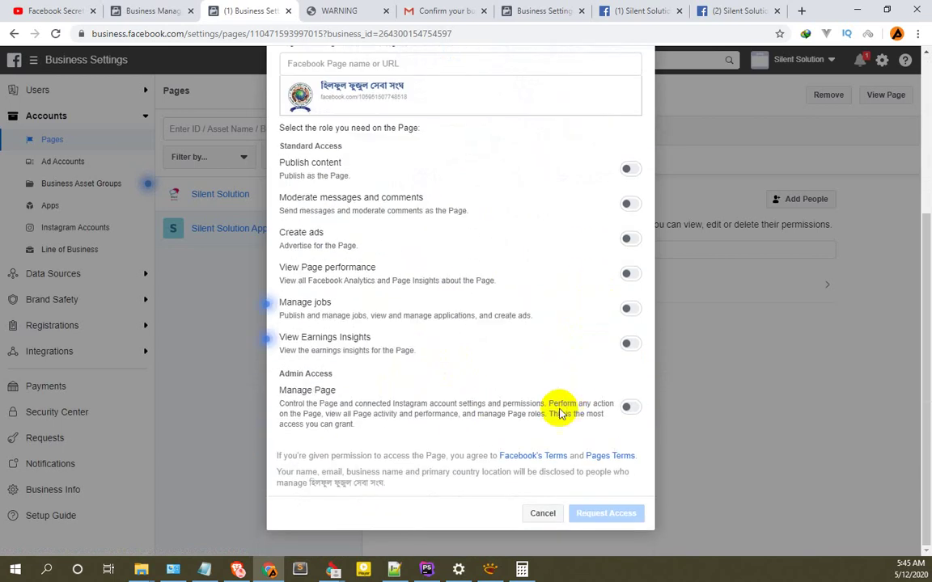
{"action": "left_click", "coordinate": [626, 411]}
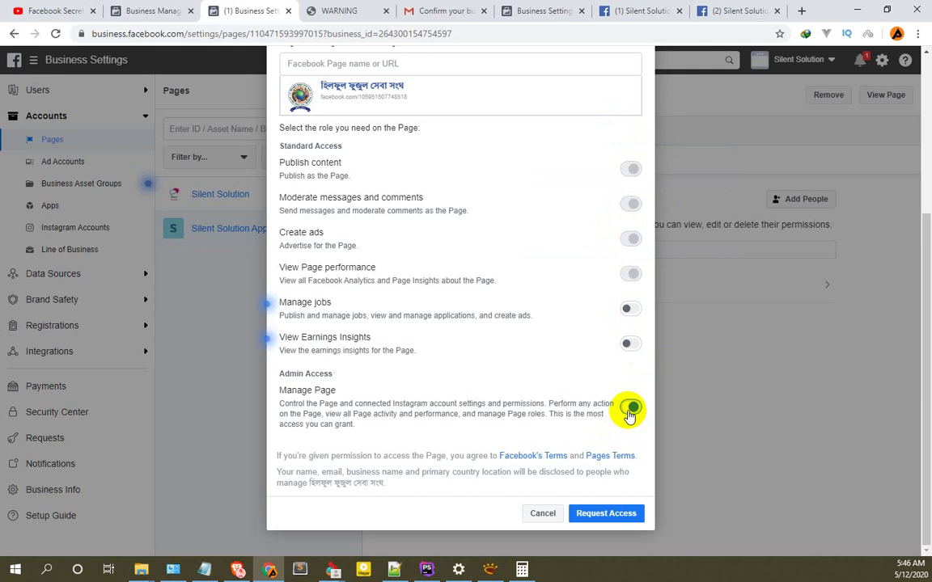
{"action": "left_click", "coordinate": [630, 413]}
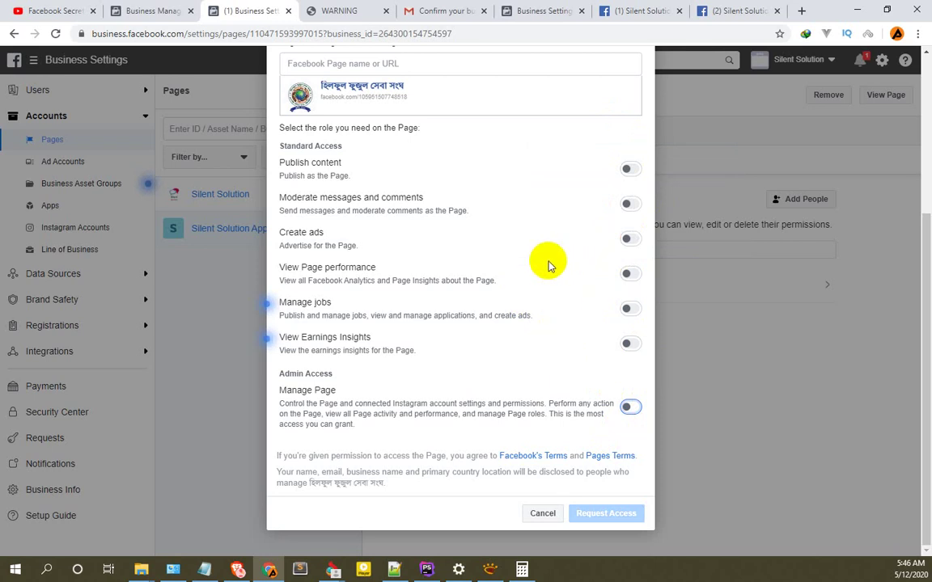
{"action": "left_click", "coordinate": [630, 170]}
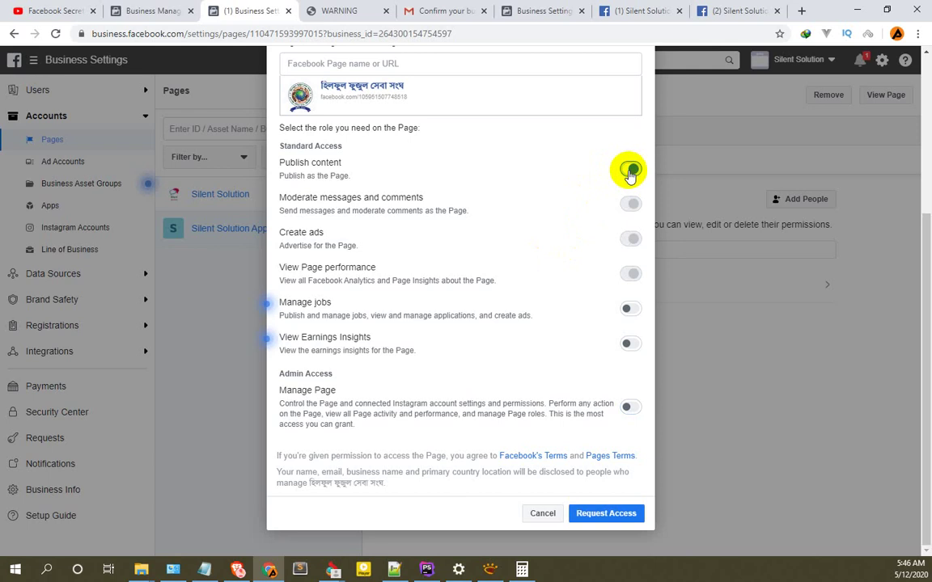
{"action": "left_click", "coordinate": [629, 170]}
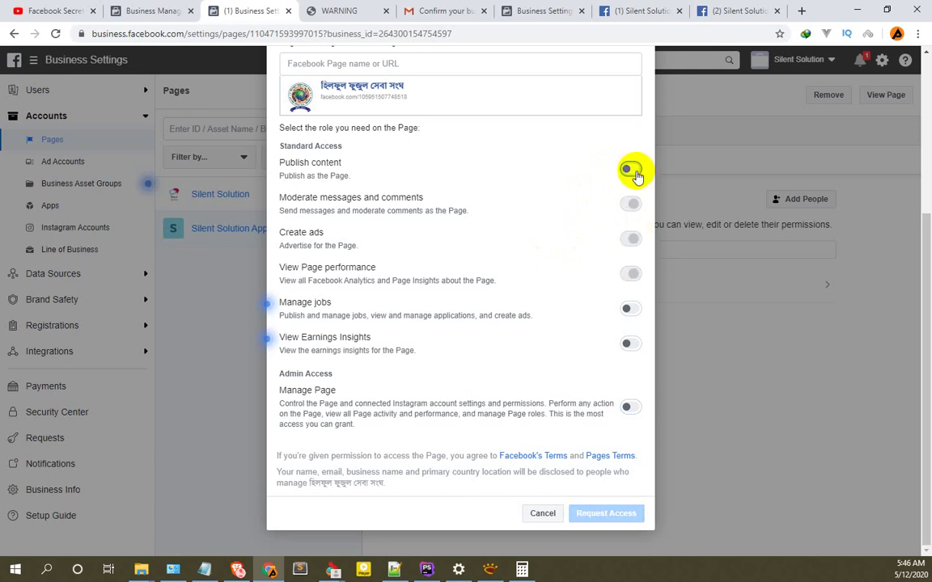
{"action": "left_click", "coordinate": [631, 171]}
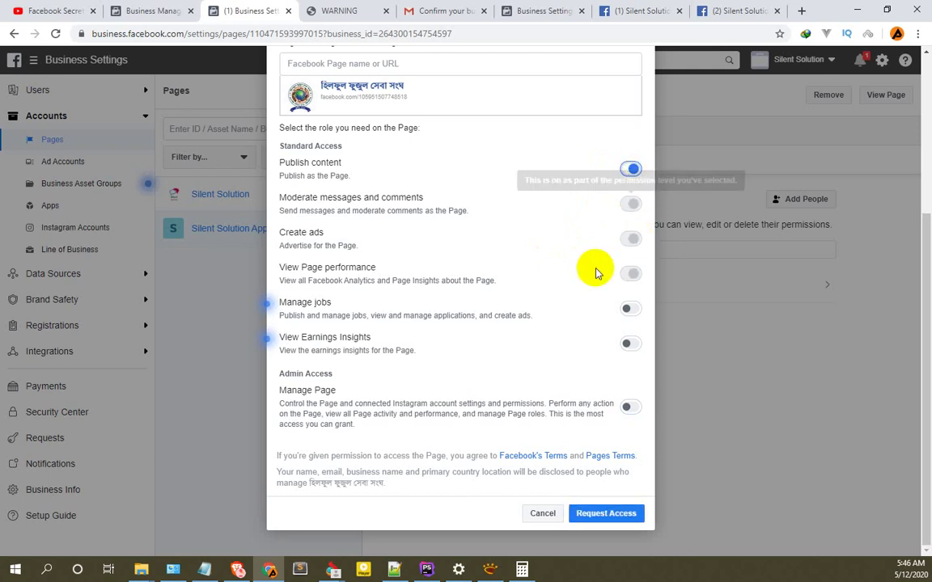
{"action": "left_click", "coordinate": [630, 170]}
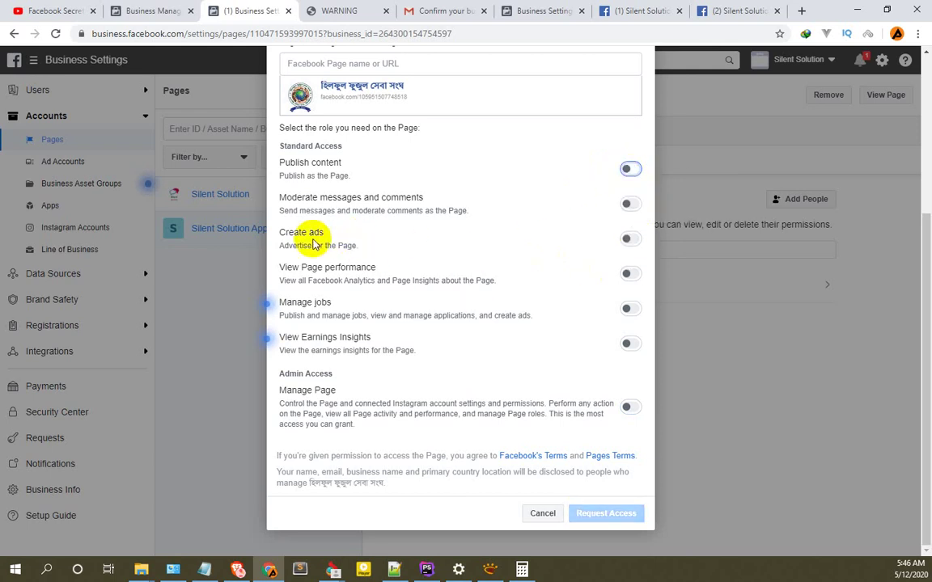
{"action": "left_click", "coordinate": [632, 241]}
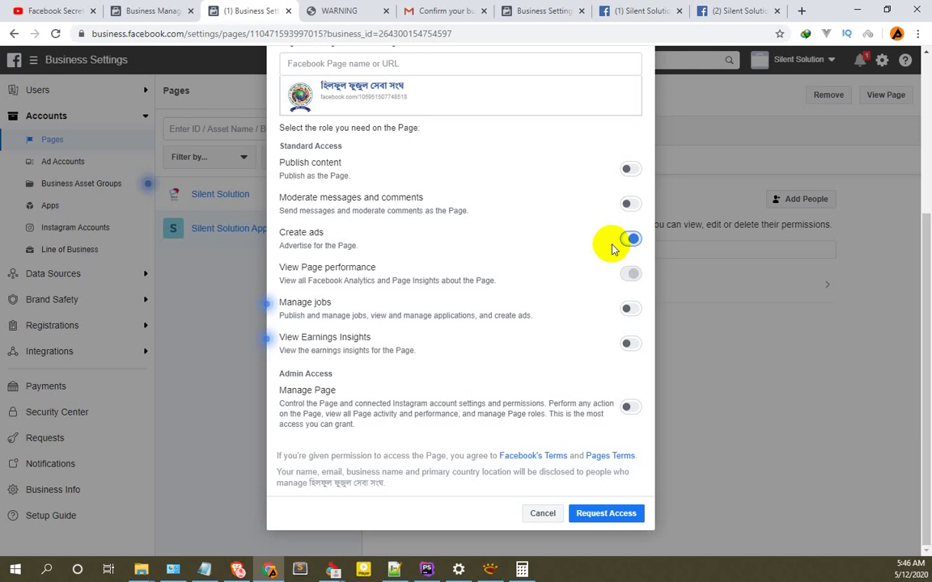
{"action": "left_click", "coordinate": [635, 171]}
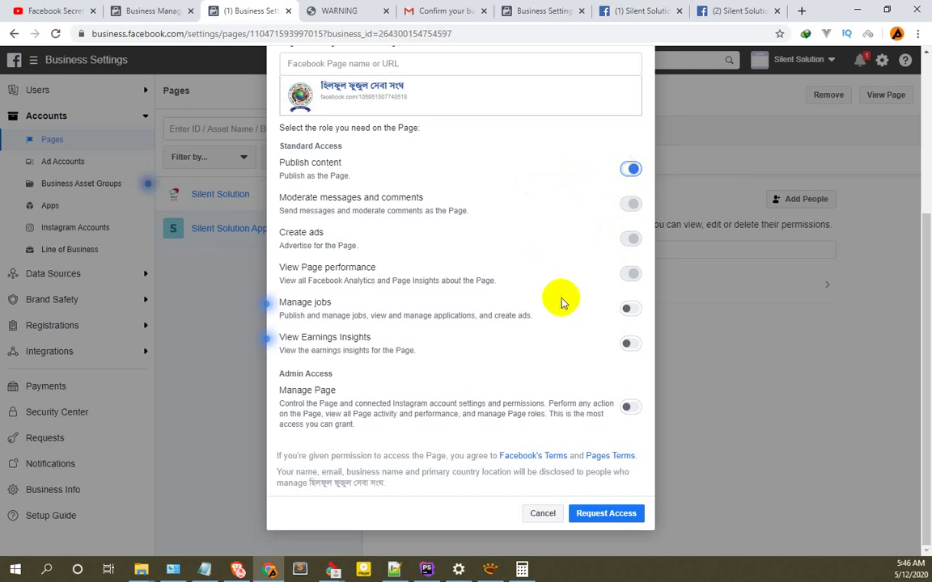
{"action": "left_click", "coordinate": [606, 514]}
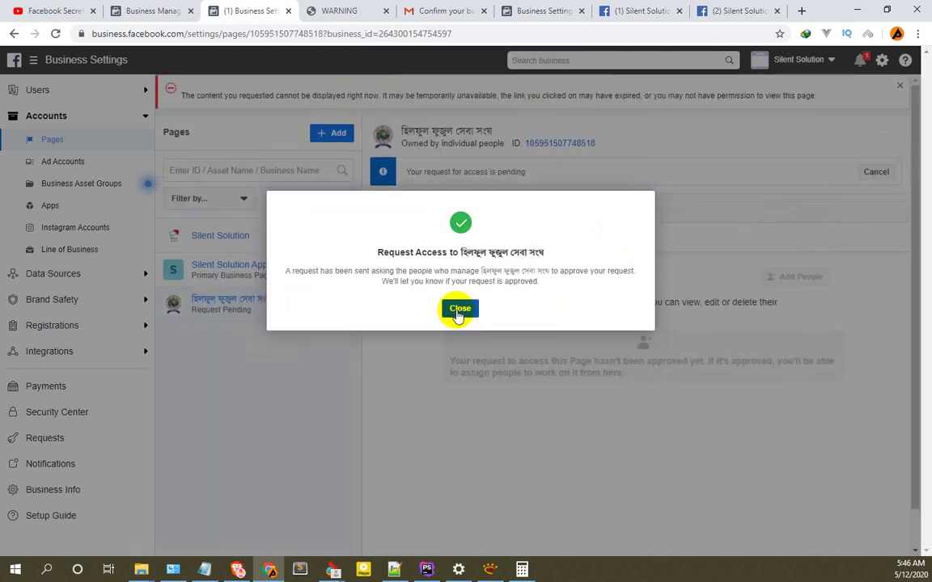
Dismiss the access request confirmation dialog.
{"action": "left_click", "coordinate": [458, 309]}
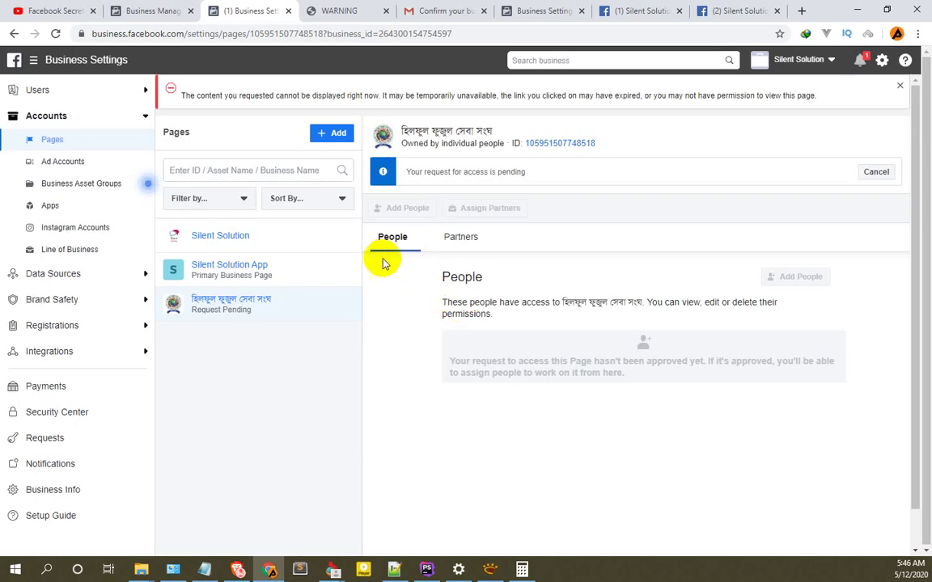
{"action": "key", "text": "alt+Tab"}
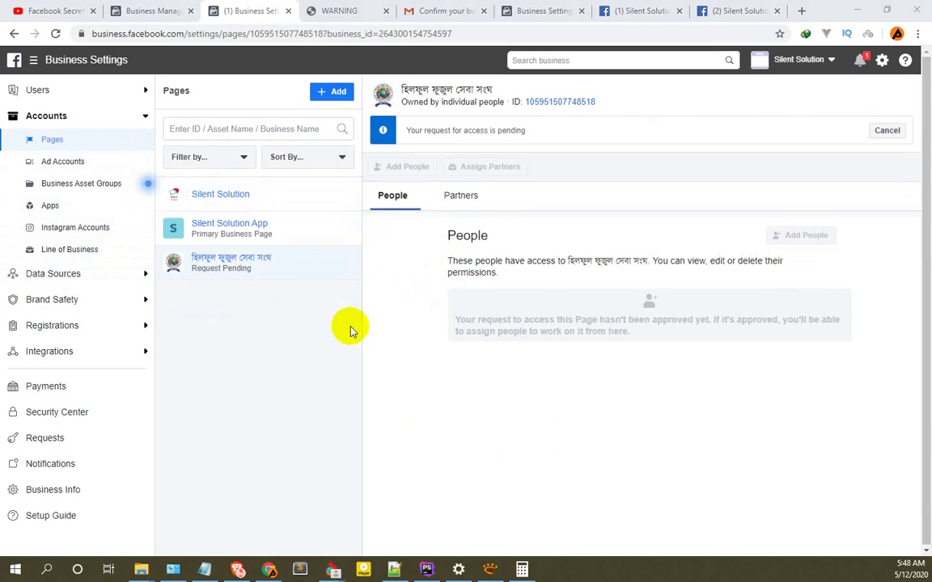
Reload and review the granted permissions: Publish content, Moderate messages, Create ads, View performance.
{"action": "left_click", "coordinate": [55, 35]}
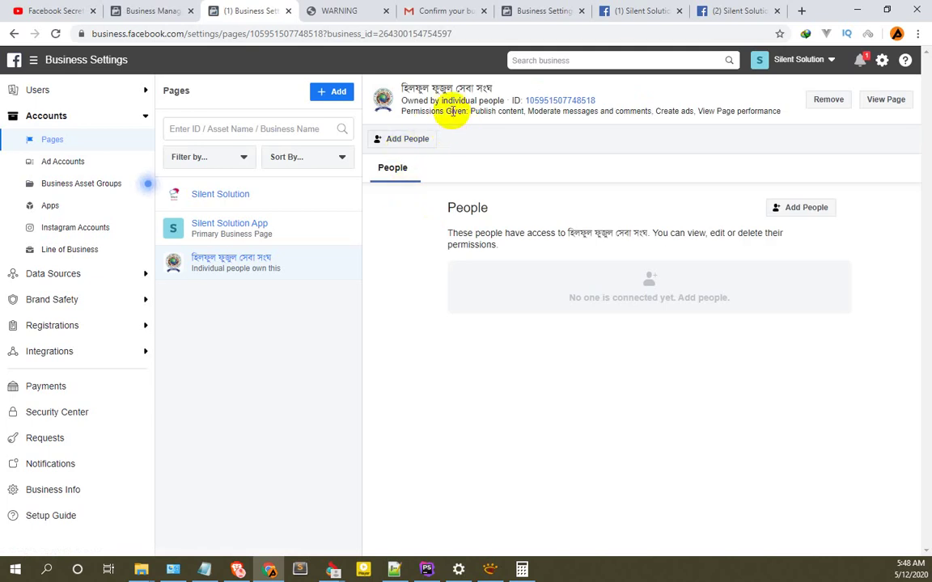
{"action": "left_click_drag", "start_coordinate": [471, 111], "coordinate": [596, 111]}
{"action": "left_click", "coordinate": [571, 109]}
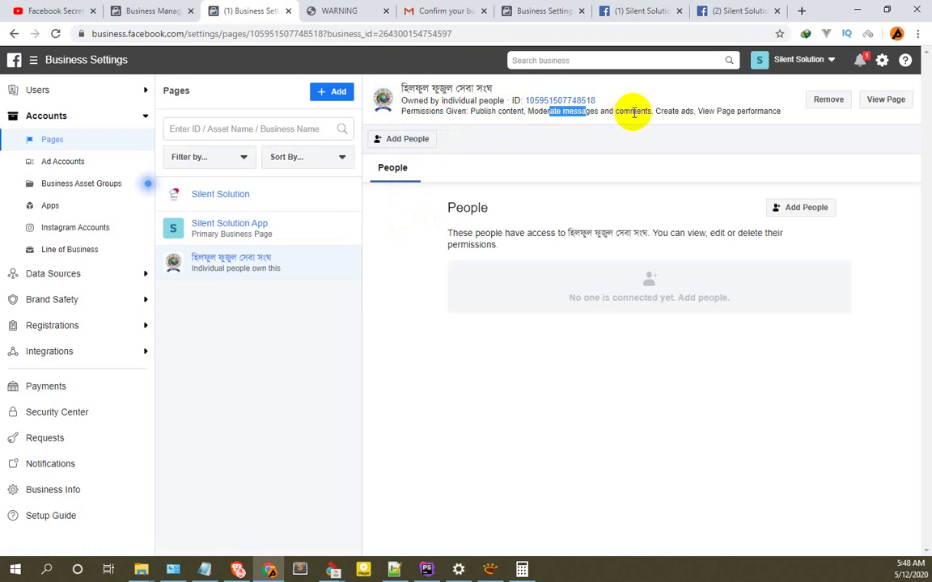
{"action": "left_click_drag", "start_coordinate": [650, 111], "coordinate": [609, 111]}
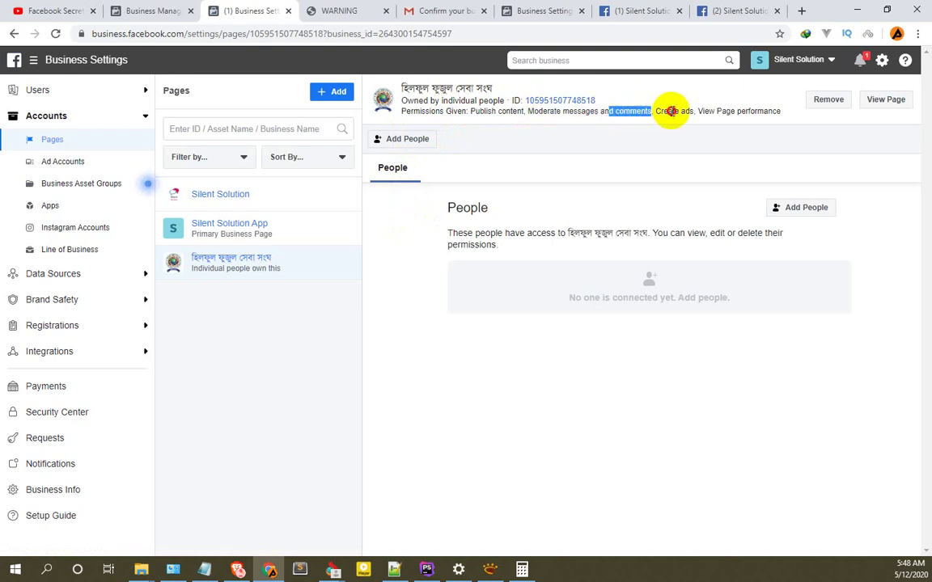
{"action": "left_click_drag", "start_coordinate": [708, 111], "coordinate": [780, 113]}
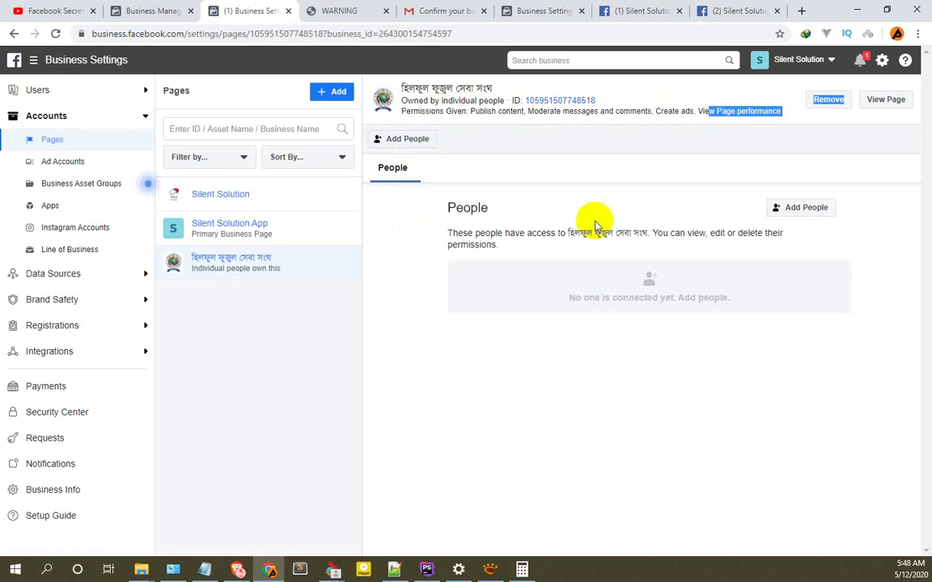
{"action": "left_click", "coordinate": [538, 198]}
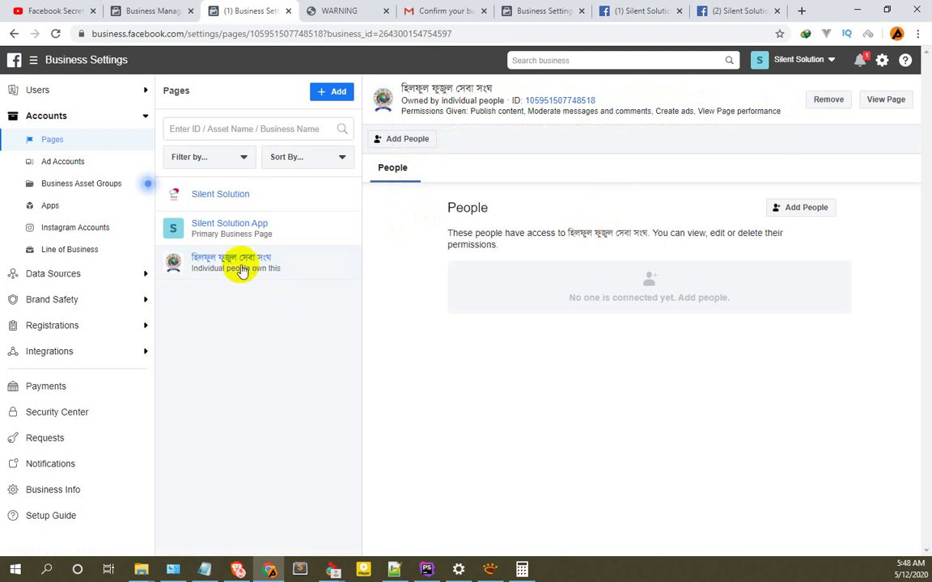
Assign the business's person to হিলফুল ফুজুল সেবা সংঘ with Publish content permission, then reload.
{"action": "left_click", "coordinate": [797, 208]}
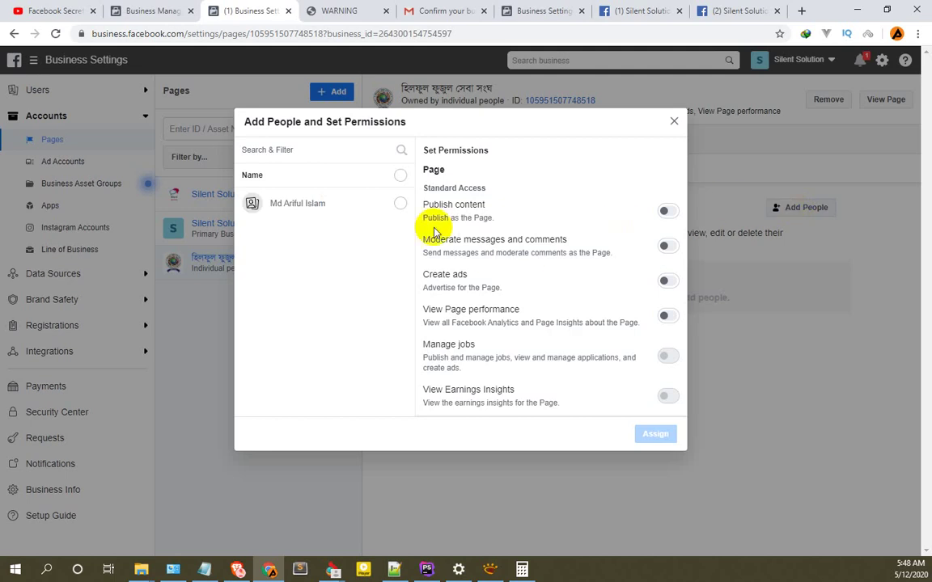
{"action": "left_click", "coordinate": [399, 205]}
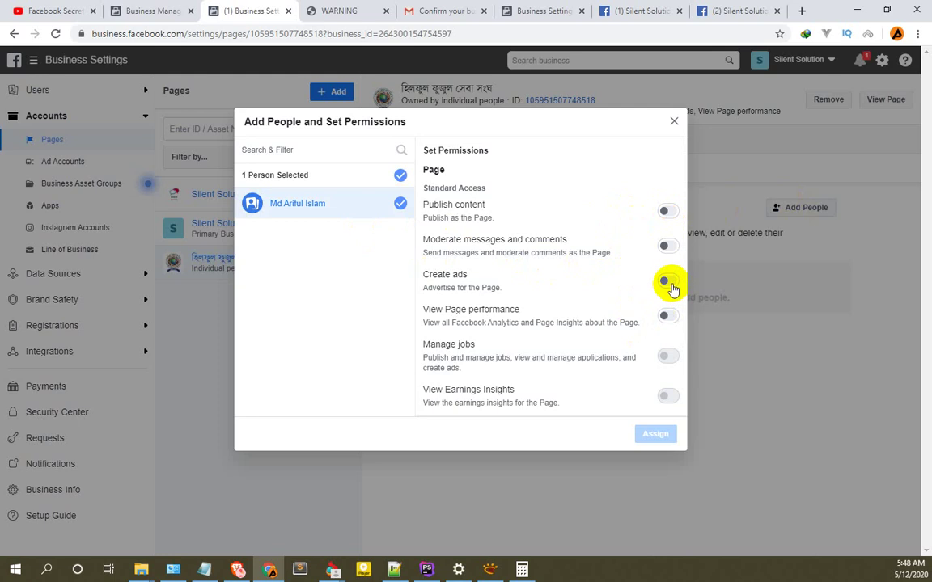
{"action": "left_click", "coordinate": [669, 212]}
{"action": "scroll", "coordinate": [639, 329], "scroll_direction": "down", "scroll_amount": 1}
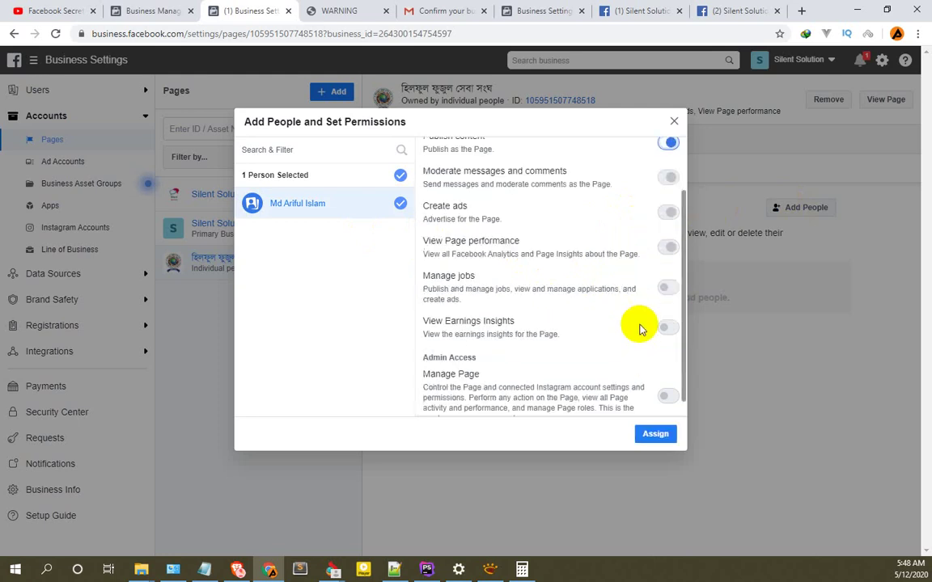
{"action": "scroll", "coordinate": [634, 284], "scroll_direction": "up", "scroll_amount": 1}
{"action": "scroll", "coordinate": [636, 323], "scroll_direction": "down", "scroll_amount": 1}
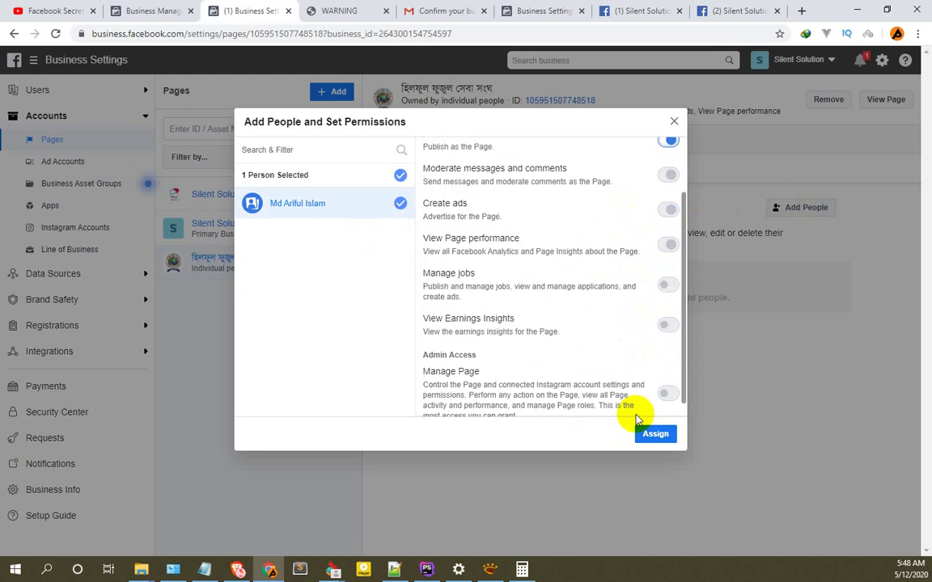
{"action": "scroll", "coordinate": [637, 419], "scroll_direction": "down", "scroll_amount": 1}
{"action": "left_click", "coordinate": [653, 434]}
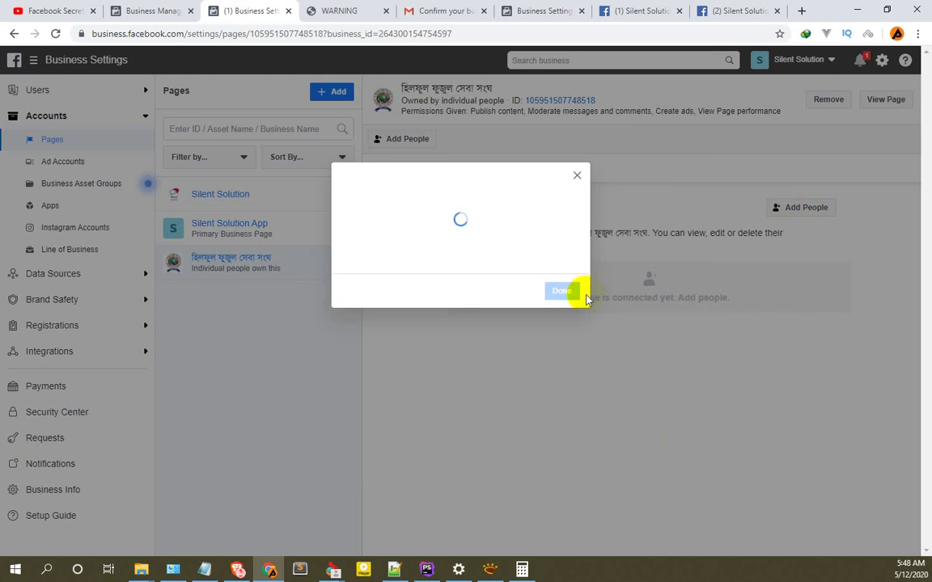
{"action": "left_click", "coordinate": [560, 283]}
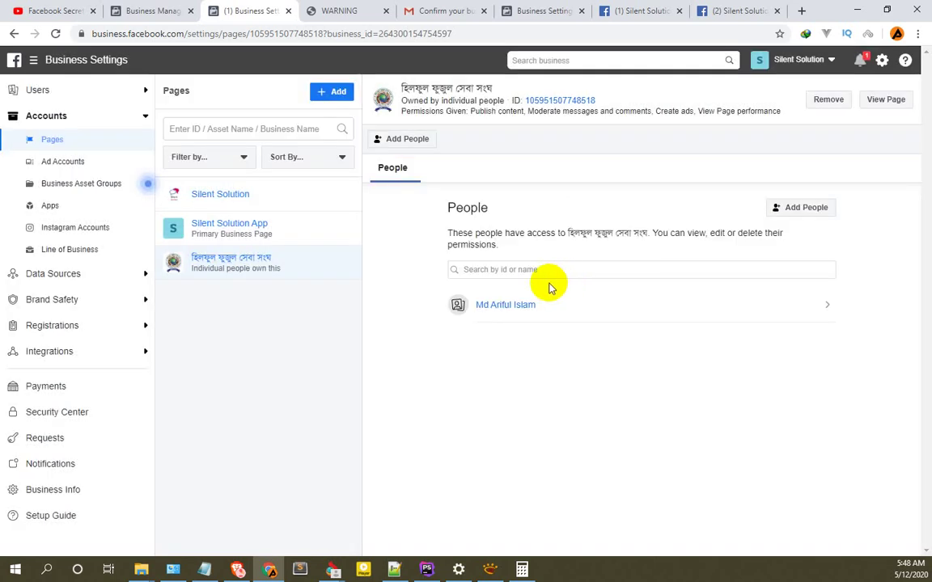
{"action": "left_click", "coordinate": [54, 34]}
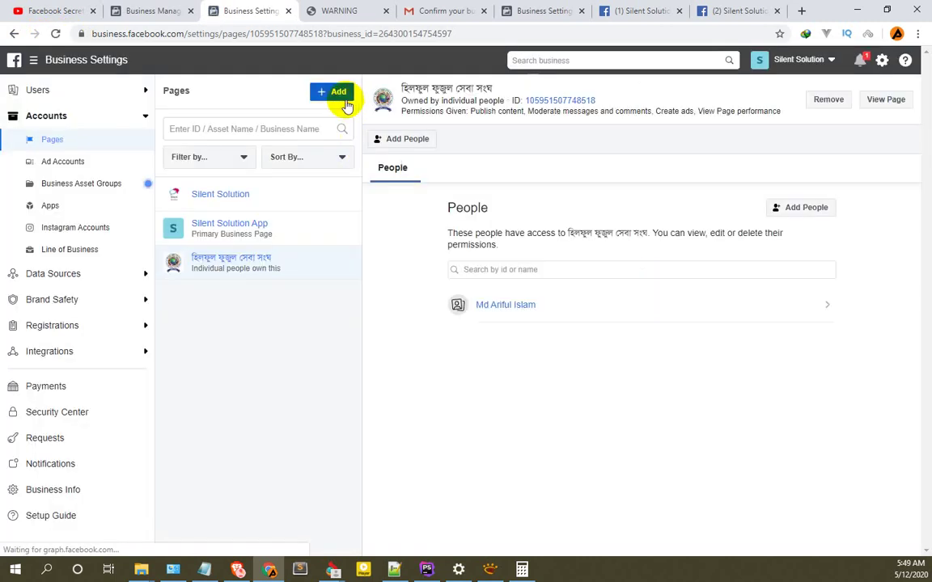
{"action": "left_click", "coordinate": [343, 98]}
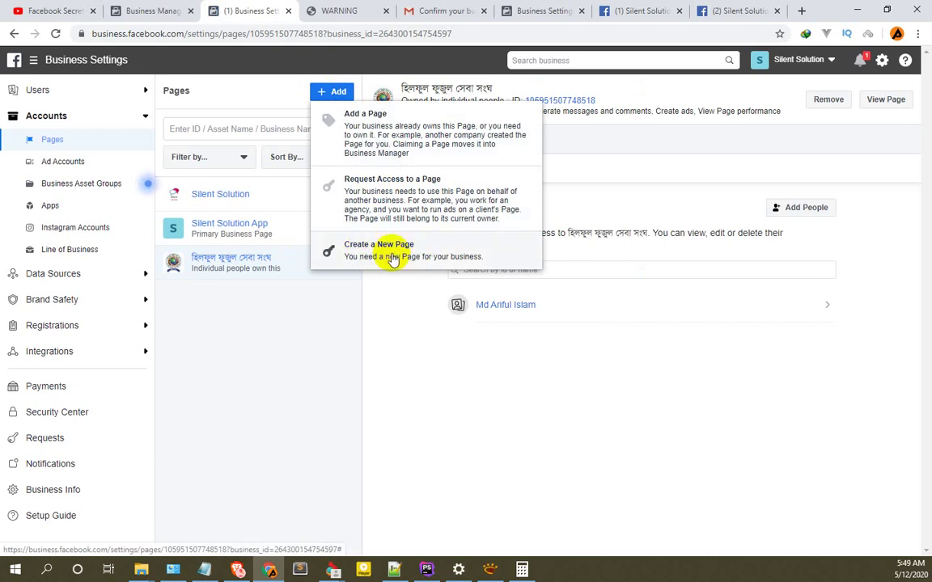
{"action": "left_click", "coordinate": [389, 257]}
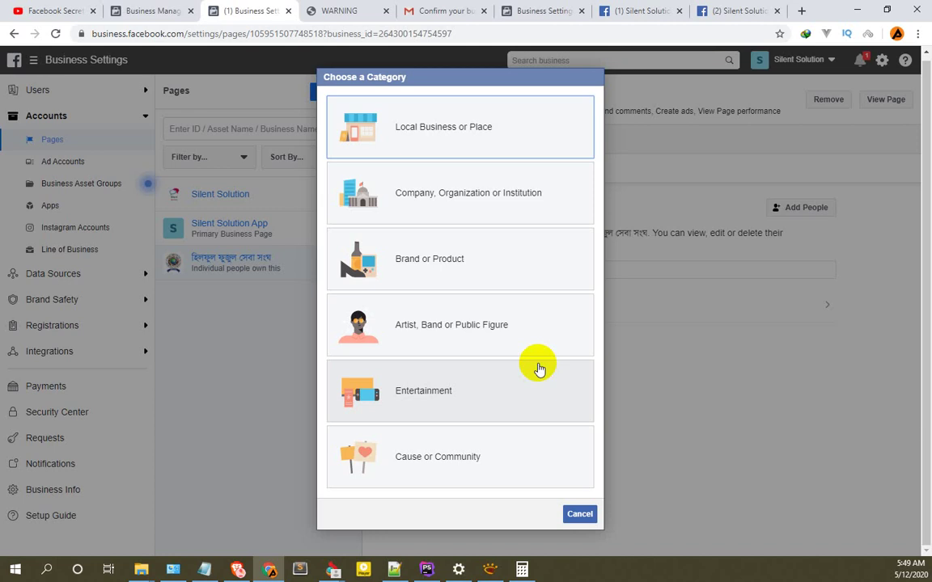
{"action": "left_click", "coordinate": [581, 517]}
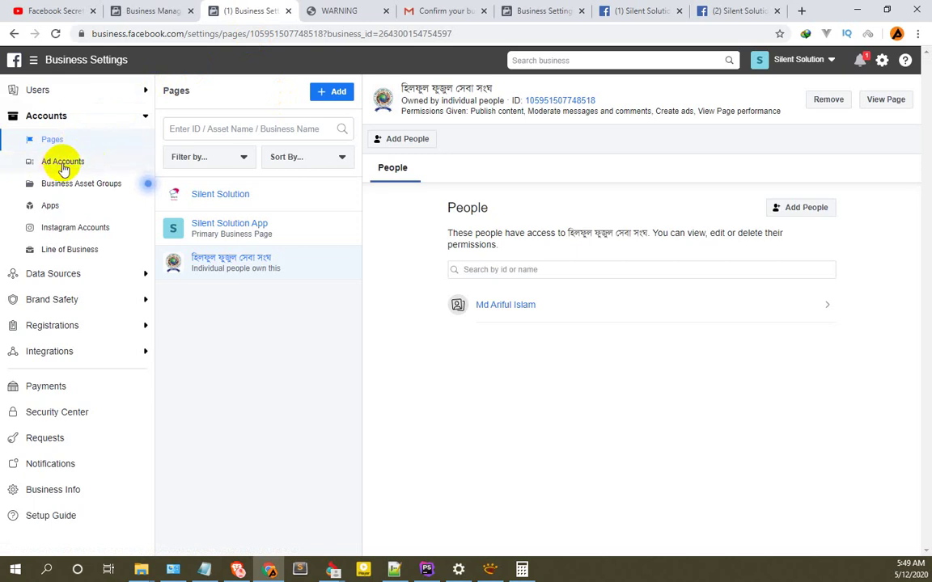
{"action": "left_click", "coordinate": [130, 10]}
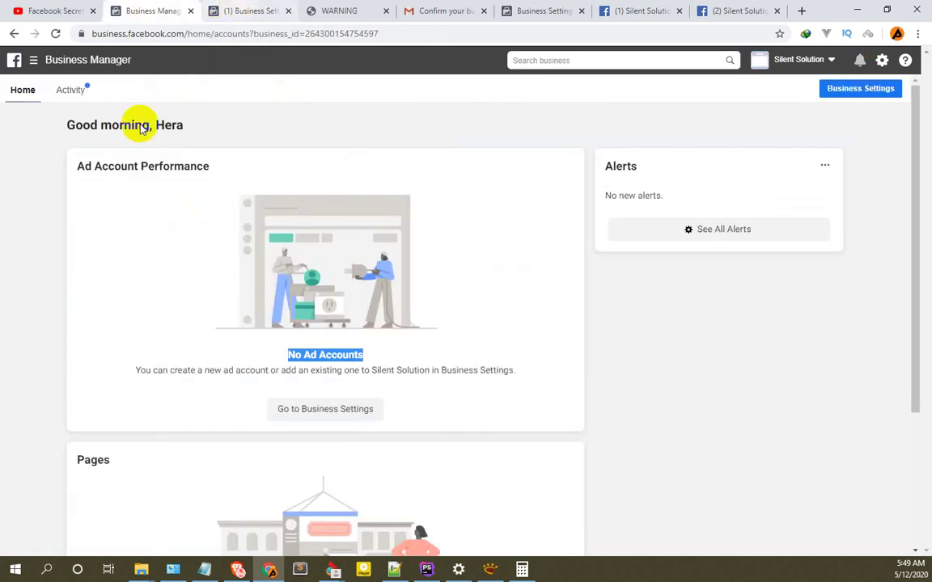
{"action": "scroll", "coordinate": [162, 356], "scroll_direction": "down", "scroll_amount": 3}
{"action": "scroll", "coordinate": [167, 389], "scroll_direction": "up", "scroll_amount": 3}
{"action": "left_click", "coordinate": [55, 33]}
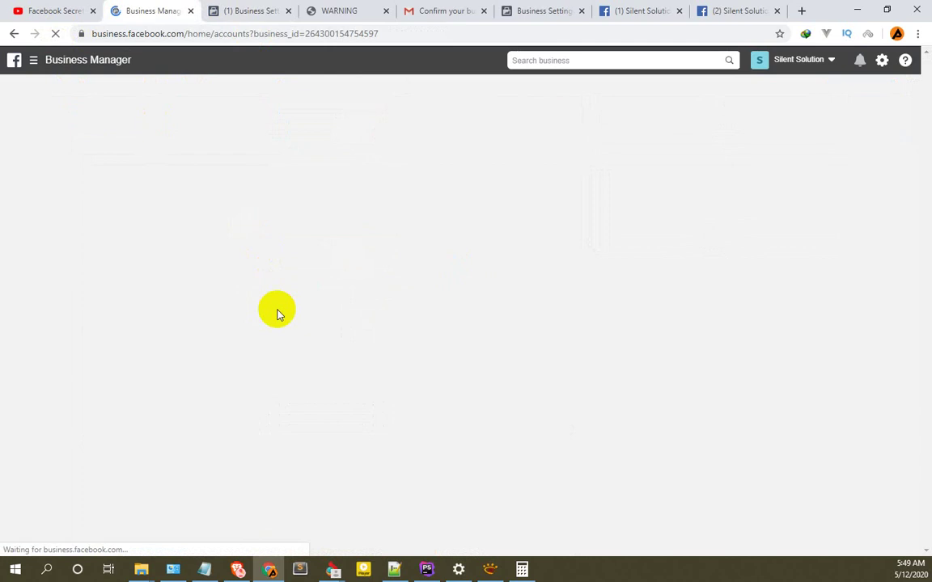
{"action": "scroll", "coordinate": [276, 312], "scroll_direction": "down", "scroll_amount": 2}
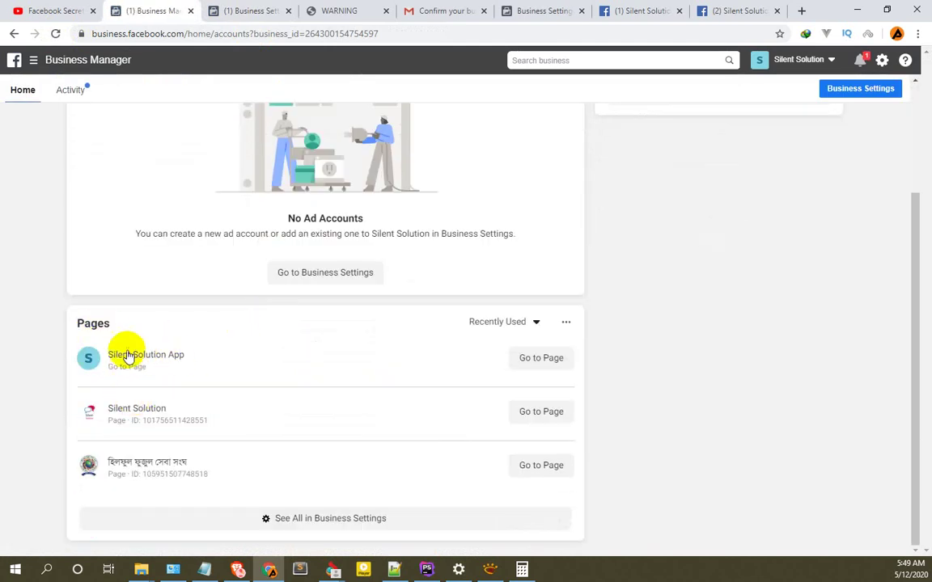
{"action": "scroll", "coordinate": [127, 360], "scroll_direction": "up", "scroll_amount": 2}
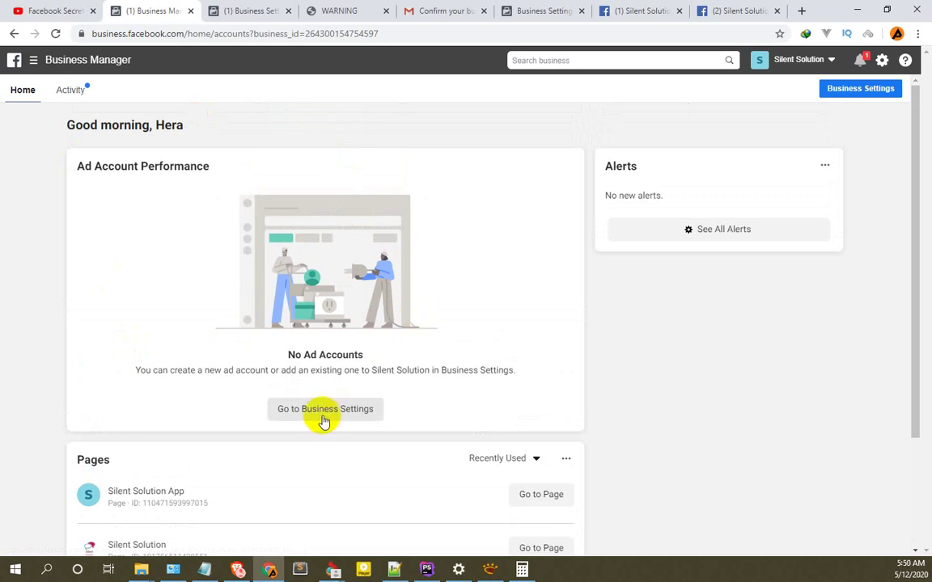
{"action": "left_click", "coordinate": [239, 11]}
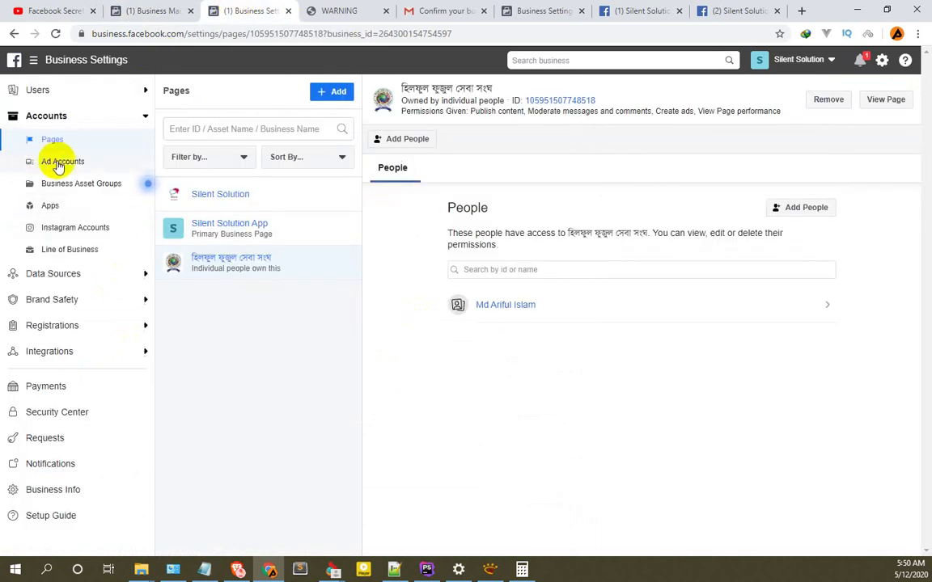
Go to Ad Accounts and choose to create a new ad account.
{"action": "left_click", "coordinate": [64, 162]}
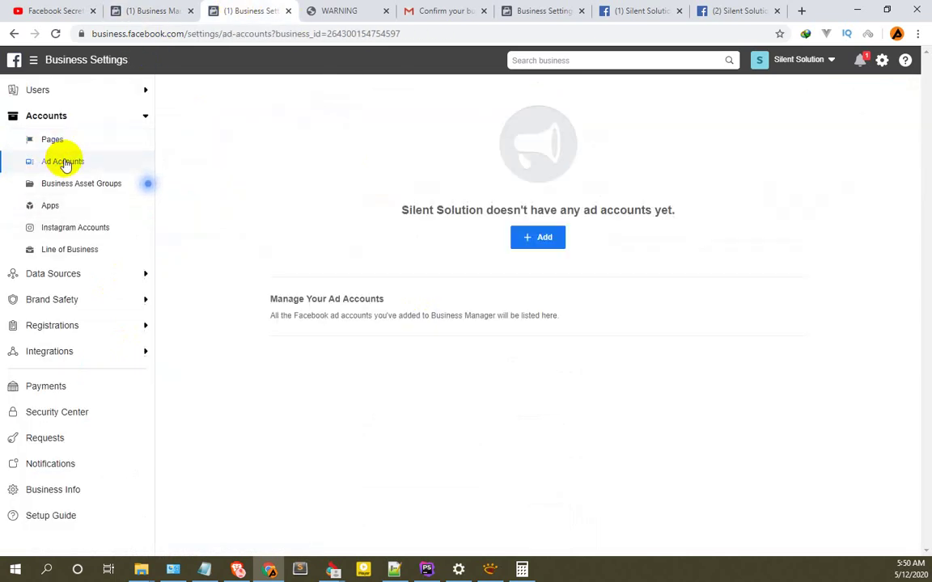
{"action": "left_click", "coordinate": [540, 239]}
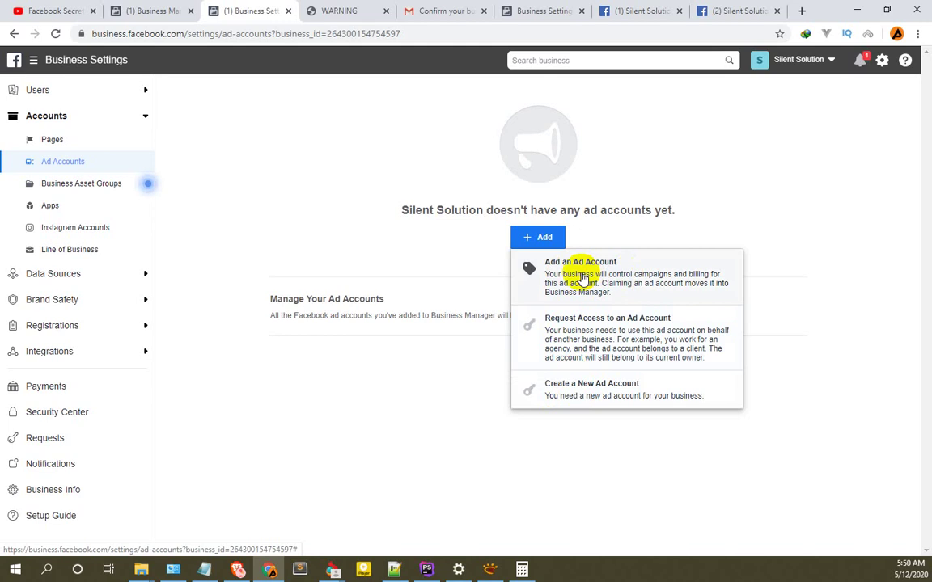
{"action": "left_click", "coordinate": [611, 391]}
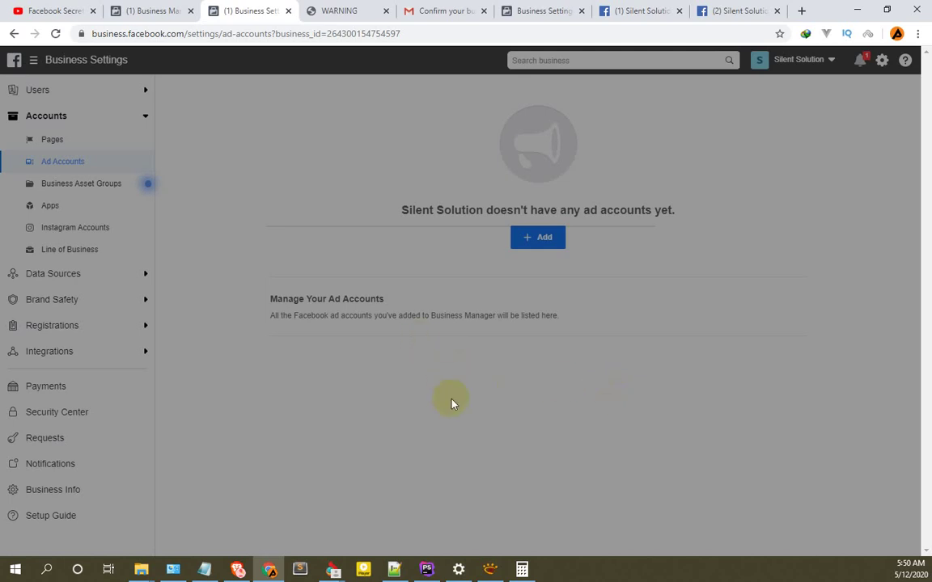
Name the new ad account 'SS Ad Account'.
{"action": "left_click", "coordinate": [479, 362]}
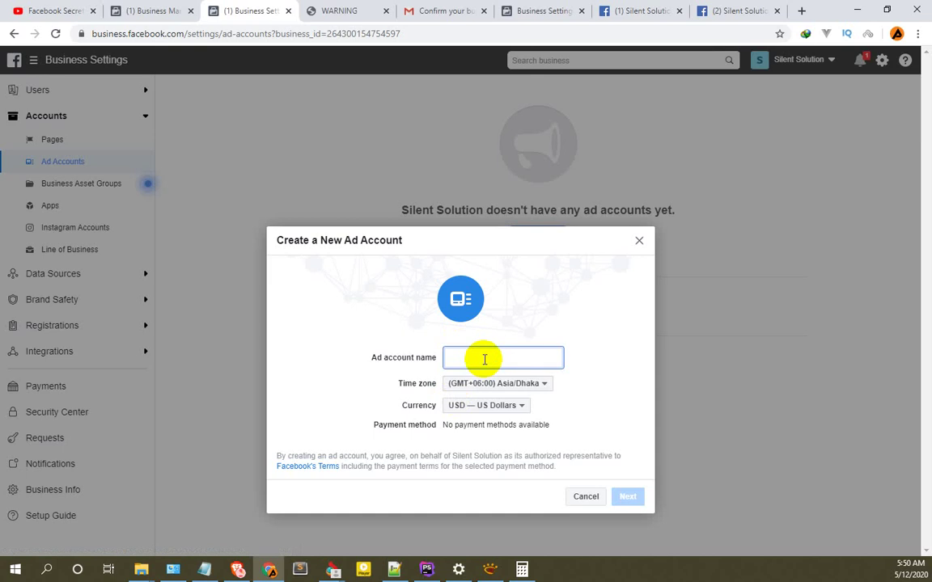
{"action": "type", "text": "*"}
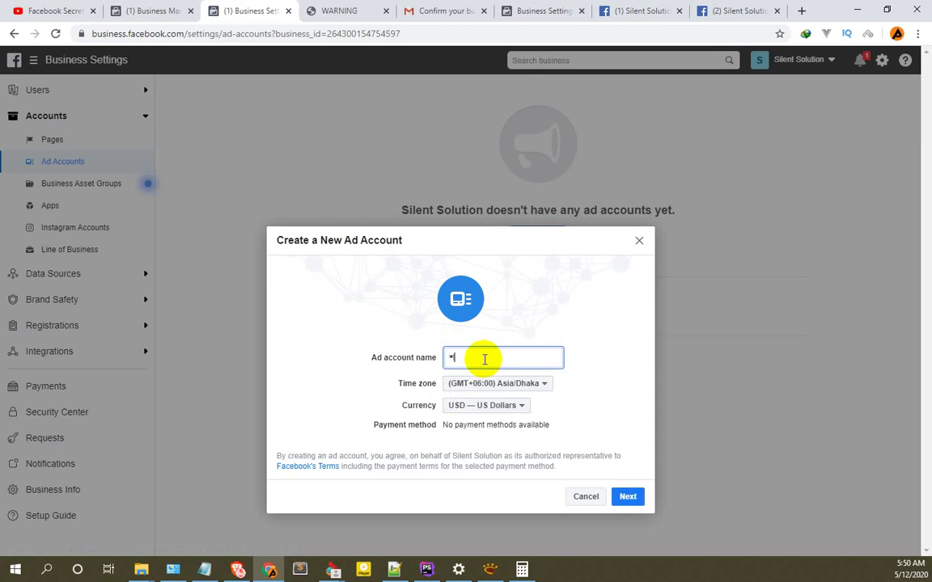
{"action": "key", "text": "BackSpace"}
{"action": "type", "text": "Silent Solution Ads"}
{"action": "key", "text": "Left"}
{"action": "key", "text": "Left"}
{"action": "key", "text": "Left"}
{"action": "key", "text": "Left"}
{"action": "key", "text": "shift+Home"}
{"action": "type", "text": "SS"}
{"action": "type", "text": "Account"}
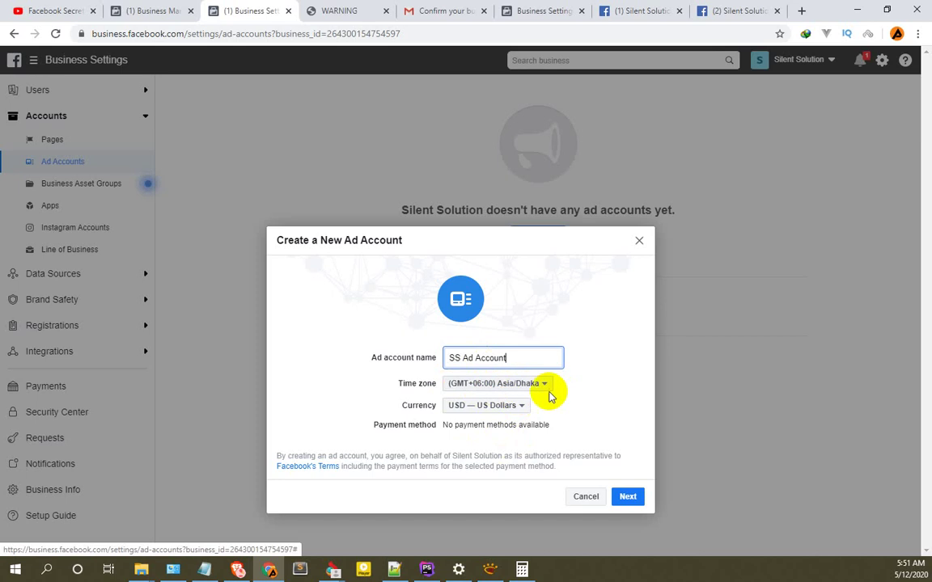
Mark the account for My business (Silent Solution) and create it.
{"action": "left_click", "coordinate": [630, 498]}
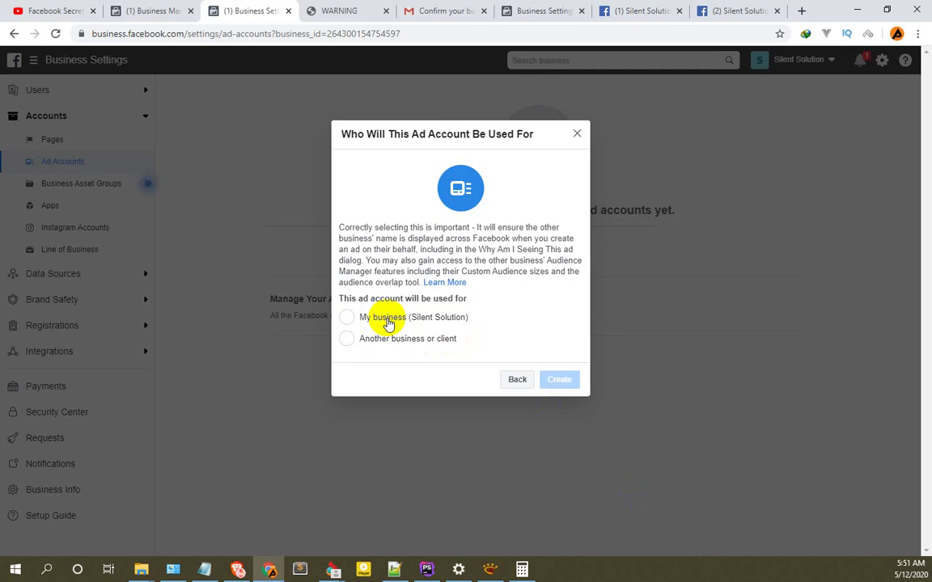
{"action": "left_click", "coordinate": [387, 320]}
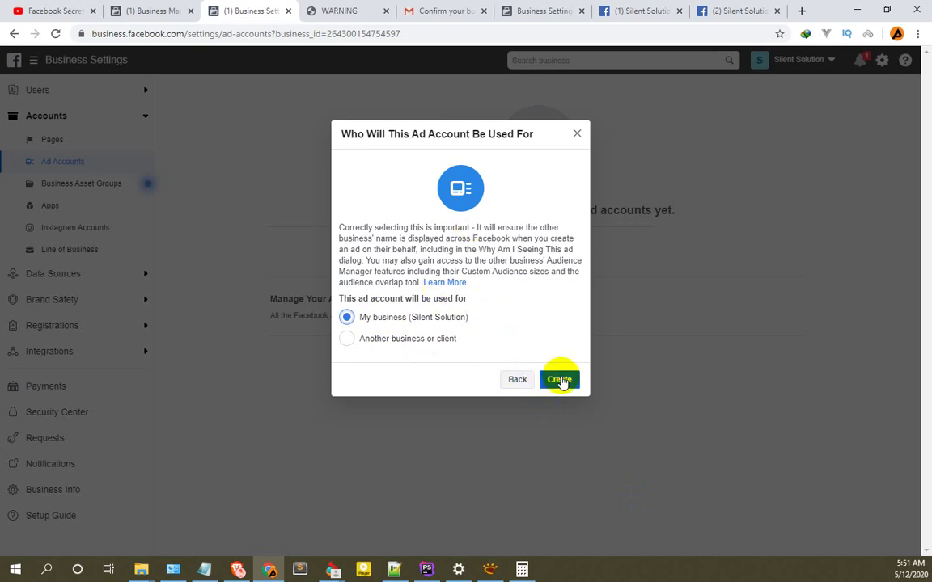
{"action": "left_click", "coordinate": [561, 380]}
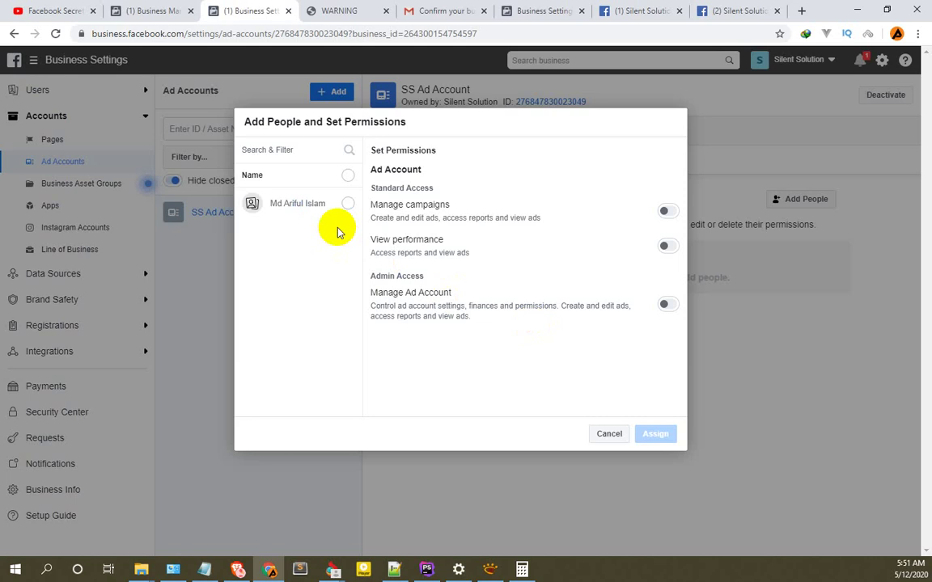
Give the person Manage Ad Account admin access to SS Ad Account and dismiss the confirmation.
{"action": "left_click", "coordinate": [348, 203]}
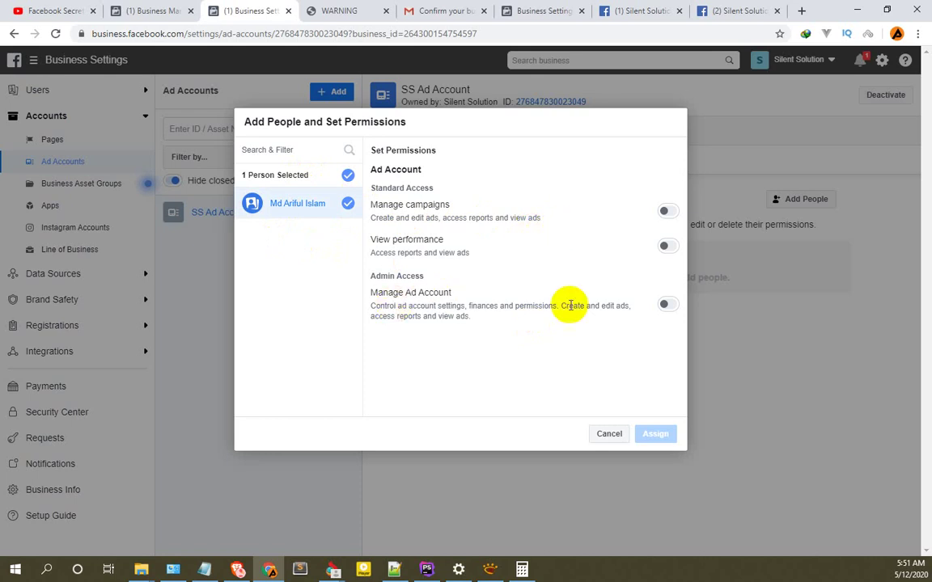
{"action": "left_click", "coordinate": [669, 307]}
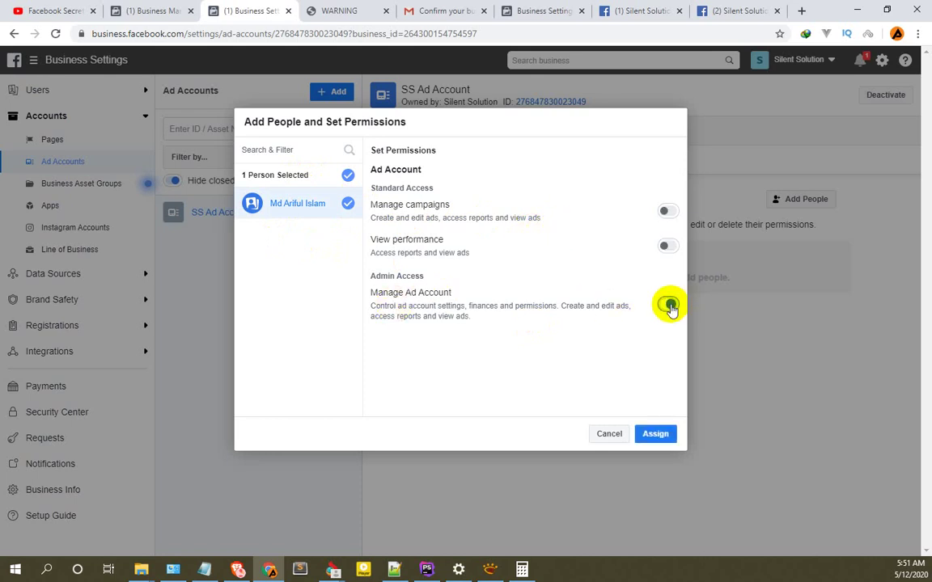
{"action": "left_click", "coordinate": [669, 307]}
{"action": "left_click", "coordinate": [669, 306]}
{"action": "left_click", "coordinate": [669, 307]}
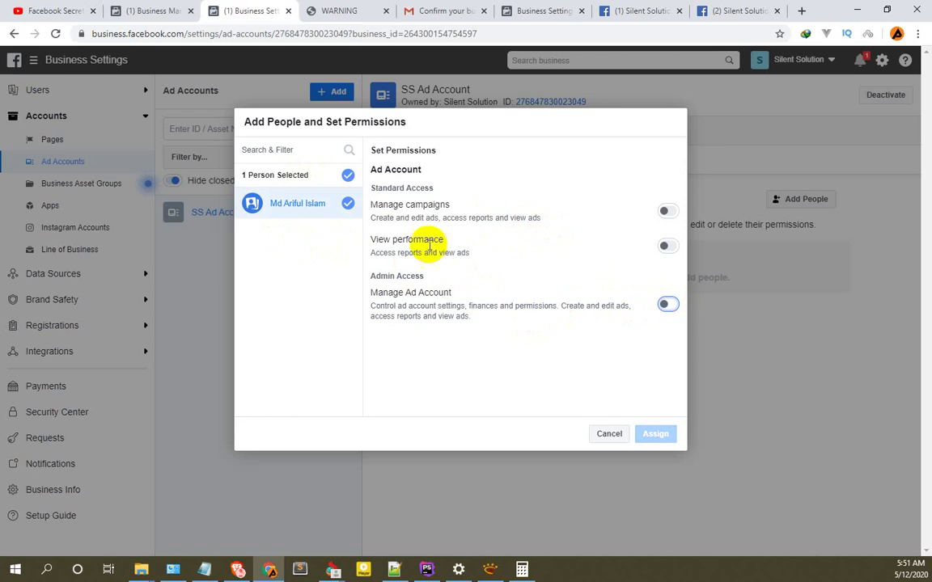
{"action": "double_click", "coordinate": [427, 204]}
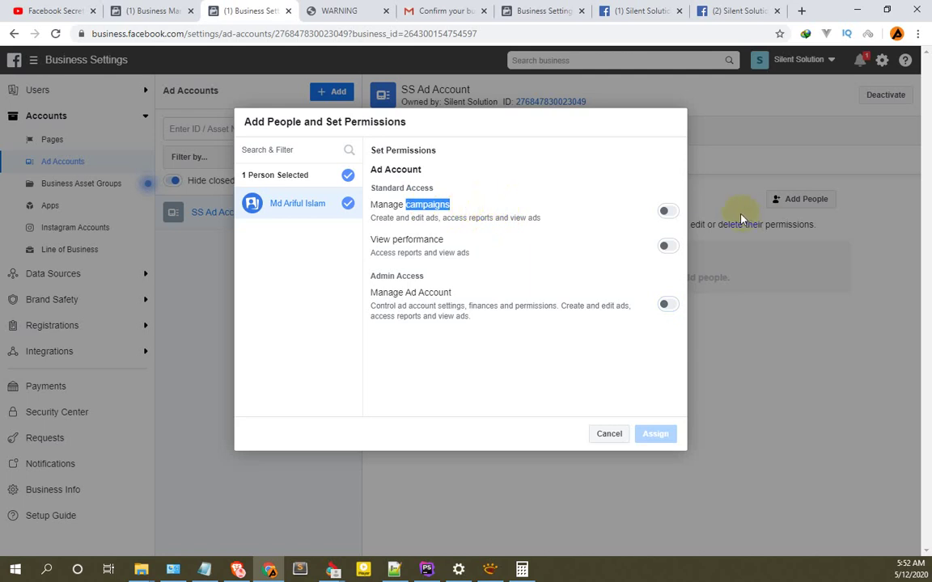
{"action": "left_click", "coordinate": [670, 213]}
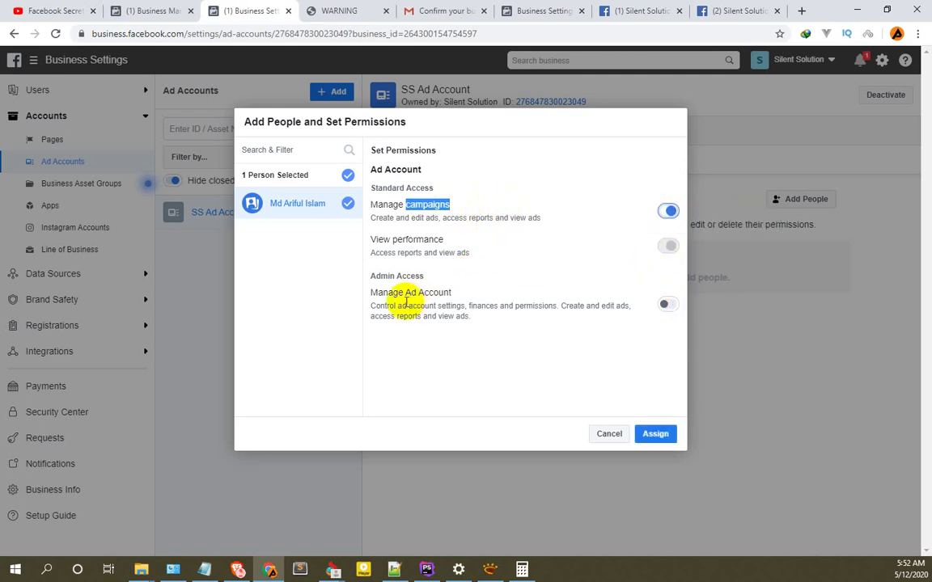
{"action": "left_click", "coordinate": [667, 310]}
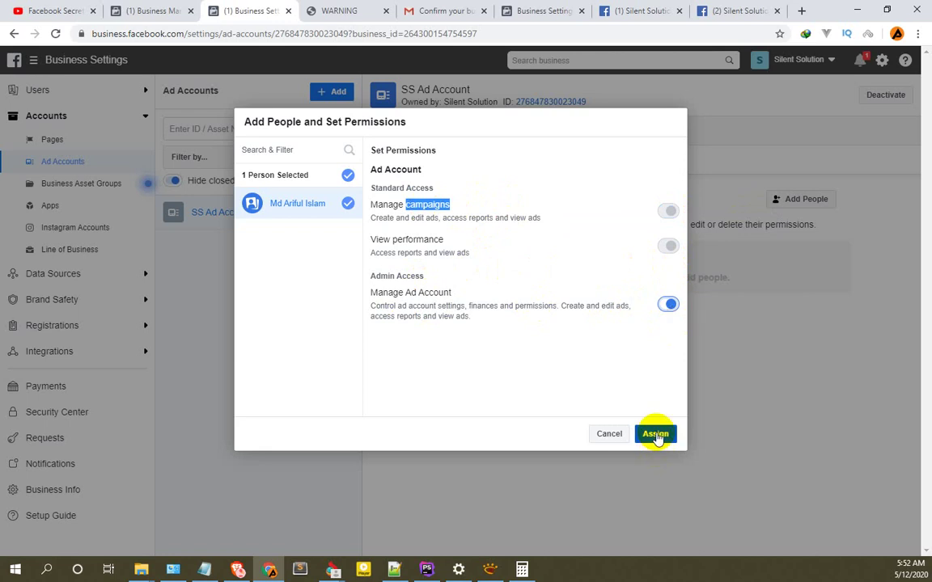
{"action": "left_click", "coordinate": [656, 434]}
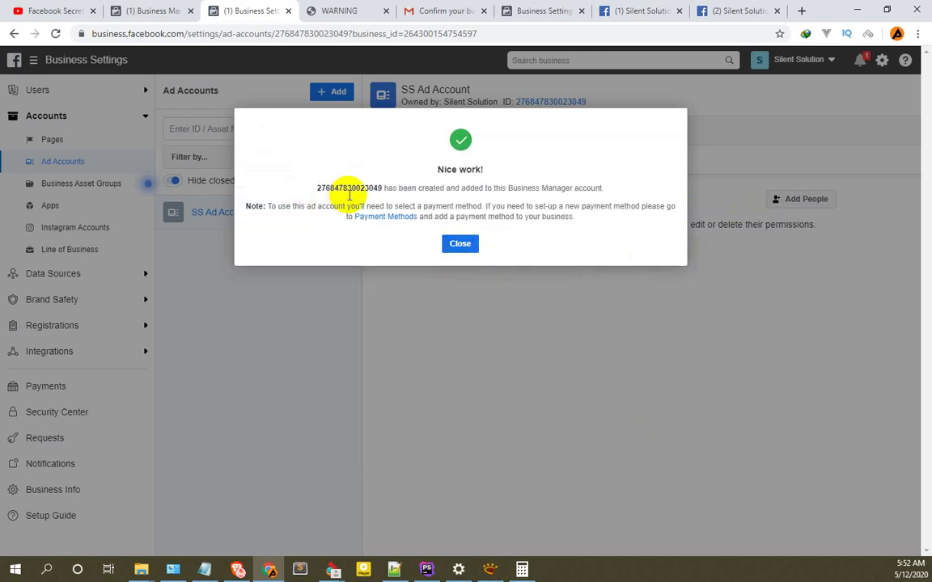
{"action": "left_click", "coordinate": [458, 246]}
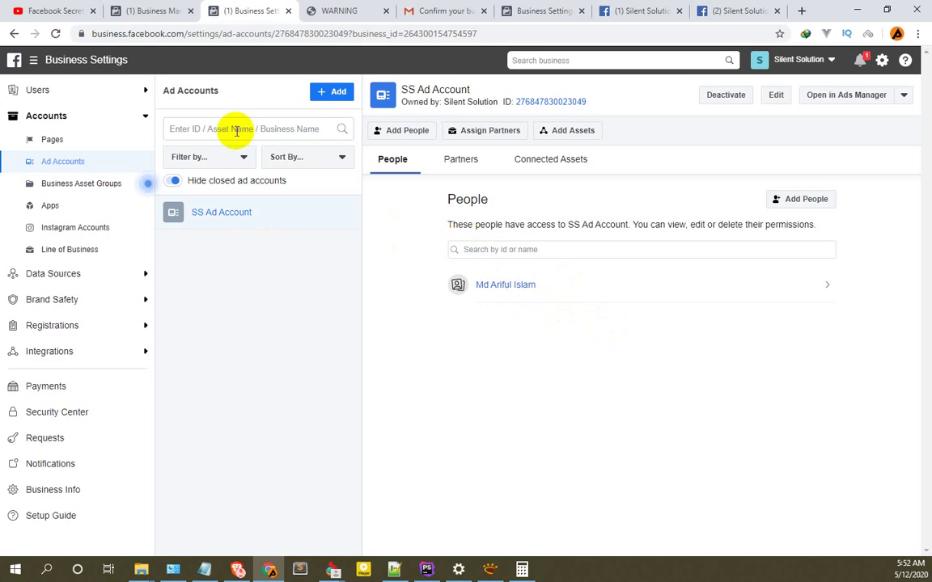
{"action": "left_click", "coordinate": [54, 33]}
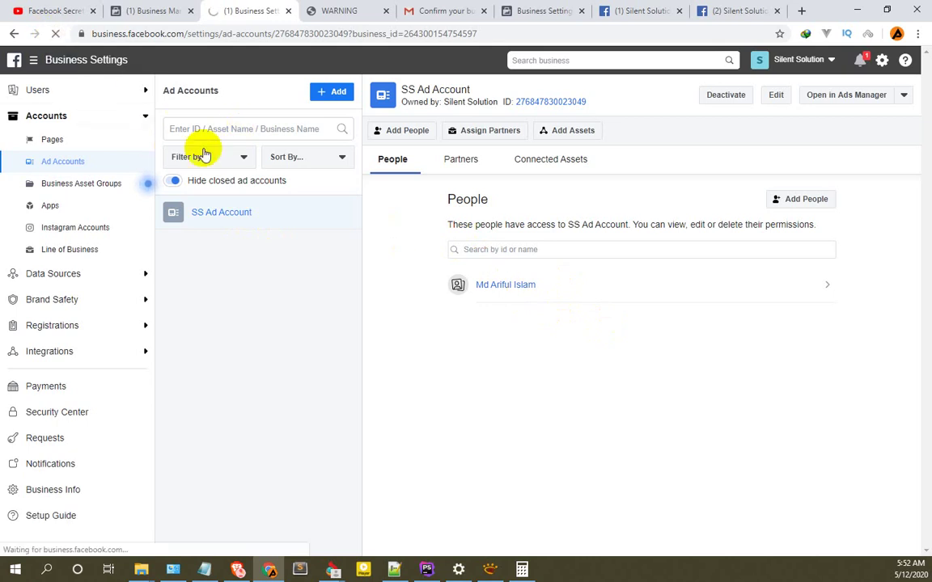
{"action": "left_click", "coordinate": [161, 10]}
{"action": "left_click", "coordinate": [55, 33]}
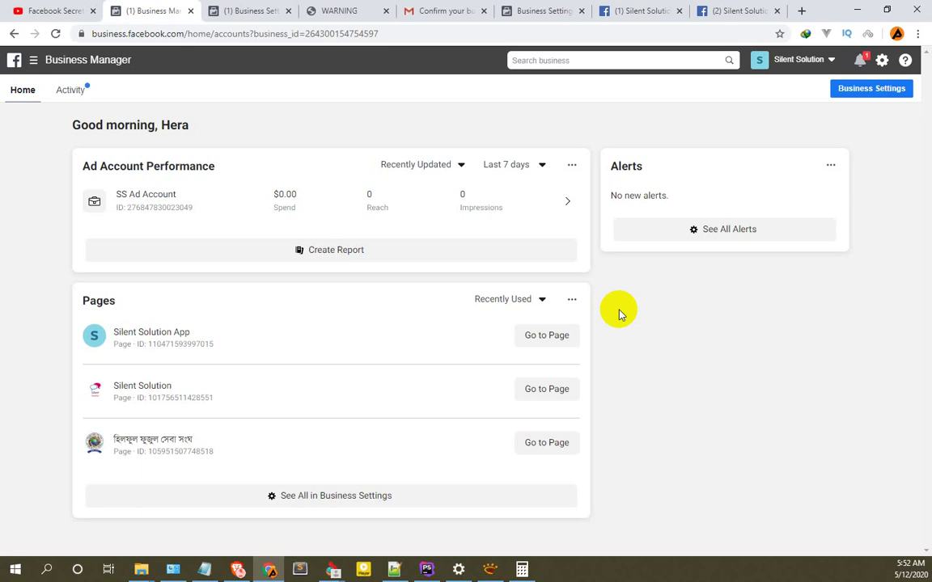
{"action": "key", "text": "F11"}
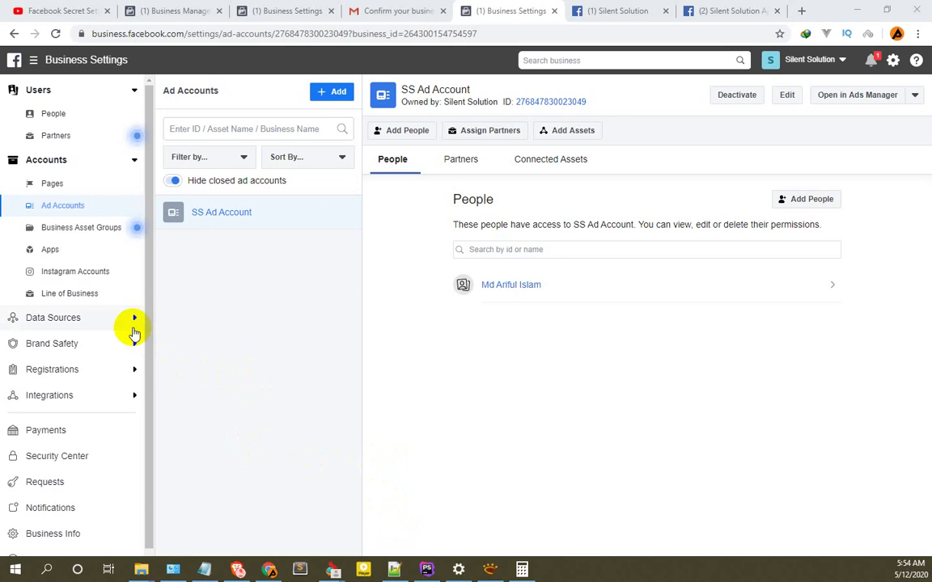
Collapse the Users and Accounts sidebar groups and go to Silent Solution's Payments settings.
{"action": "scroll", "coordinate": [116, 330], "scroll_direction": "down", "scroll_amount": 1}
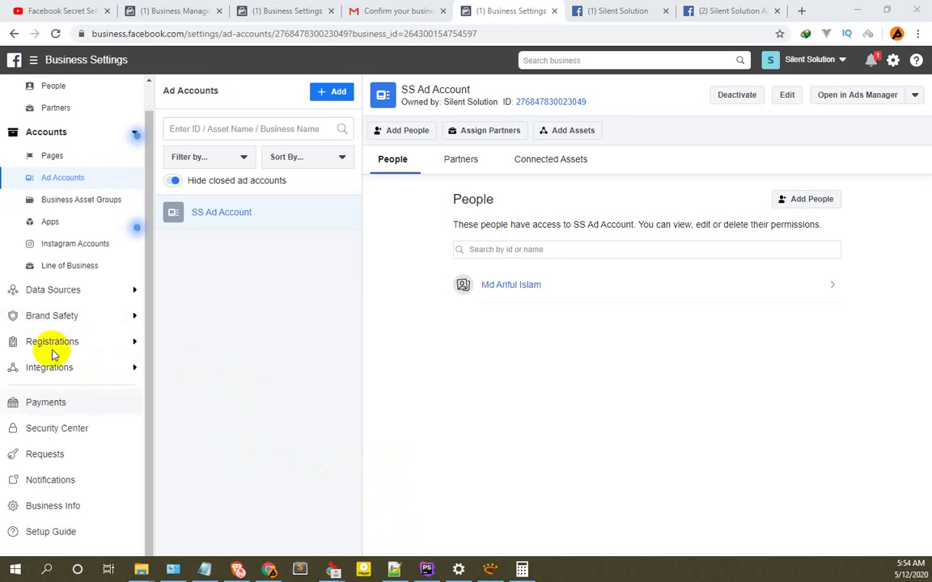
{"action": "scroll", "coordinate": [62, 126], "scroll_direction": "up", "scroll_amount": 1}
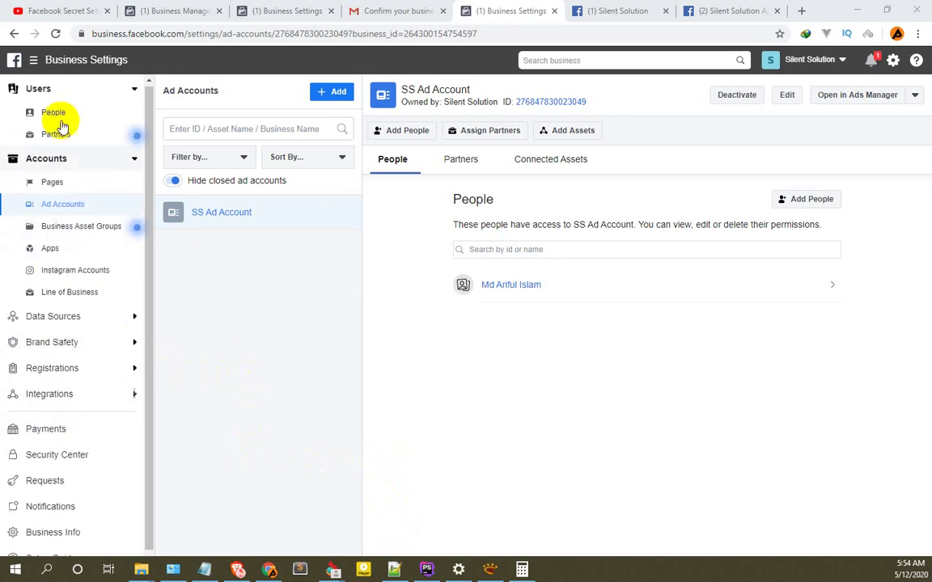
{"action": "left_click", "coordinate": [131, 90]}
{"action": "left_click", "coordinate": [138, 116]}
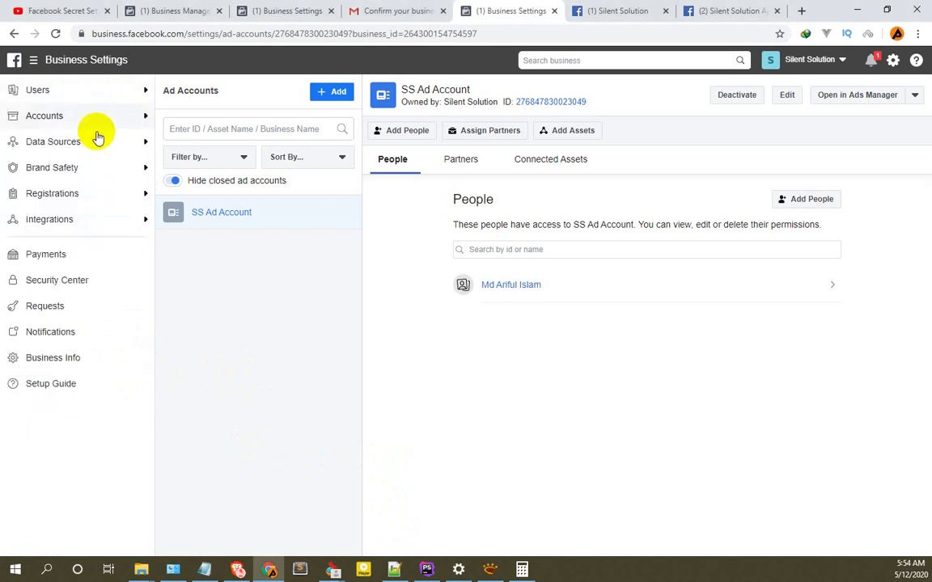
{"action": "left_click", "coordinate": [43, 259]}
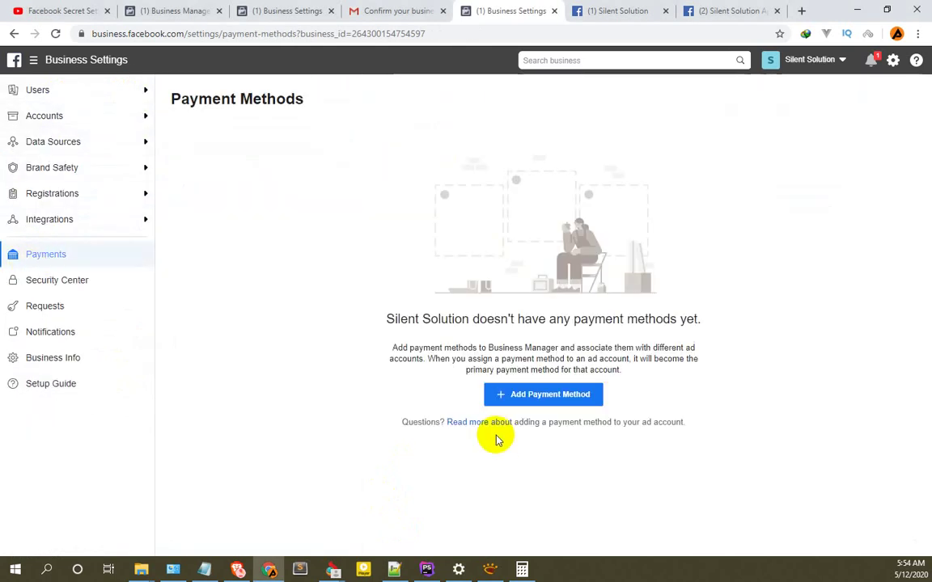
{"action": "left_click_drag", "start_coordinate": [394, 319], "coordinate": [722, 327]}
{"action": "left_click", "coordinate": [279, 285]}
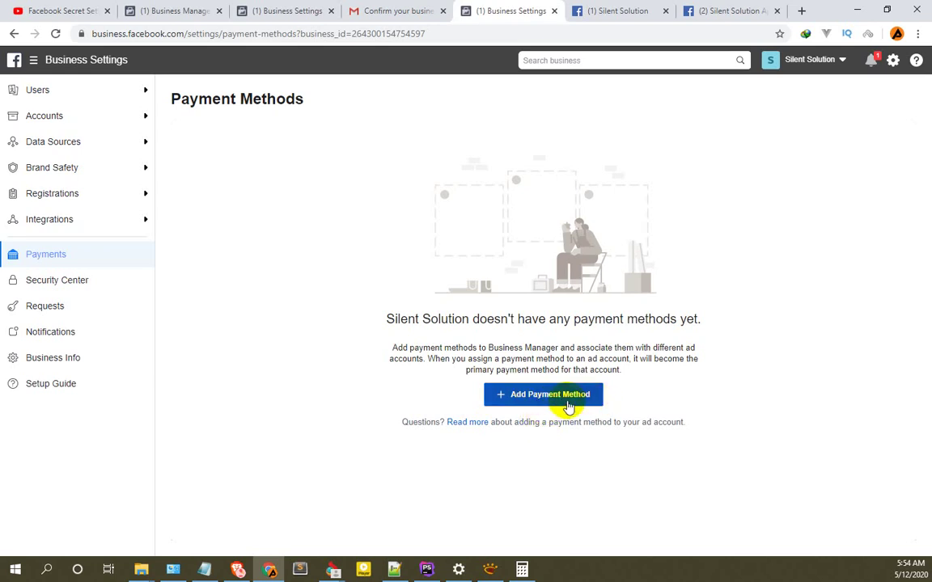
Start a new payment method with billing country United States and currency US Dollars.
{"action": "left_click", "coordinate": [555, 399]}
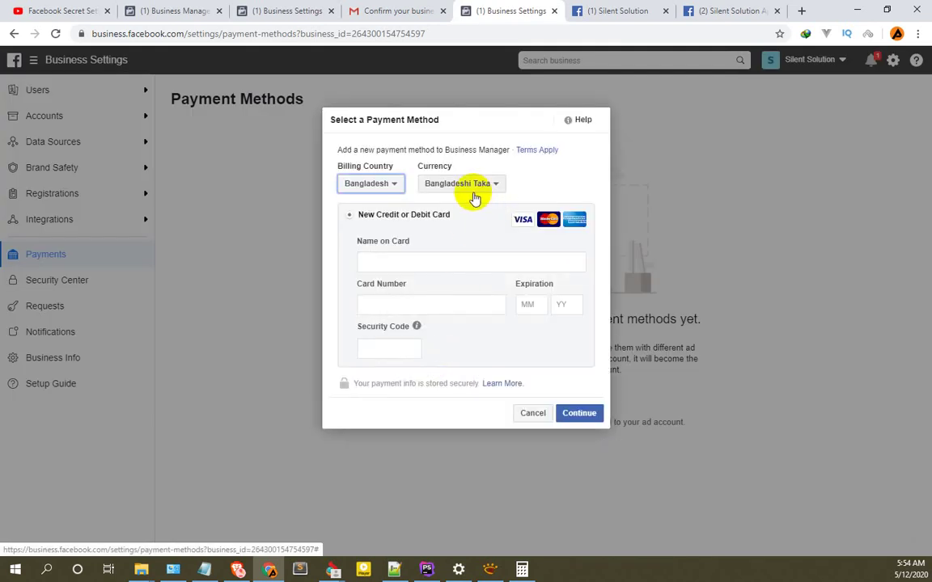
{"action": "left_click", "coordinate": [392, 184]}
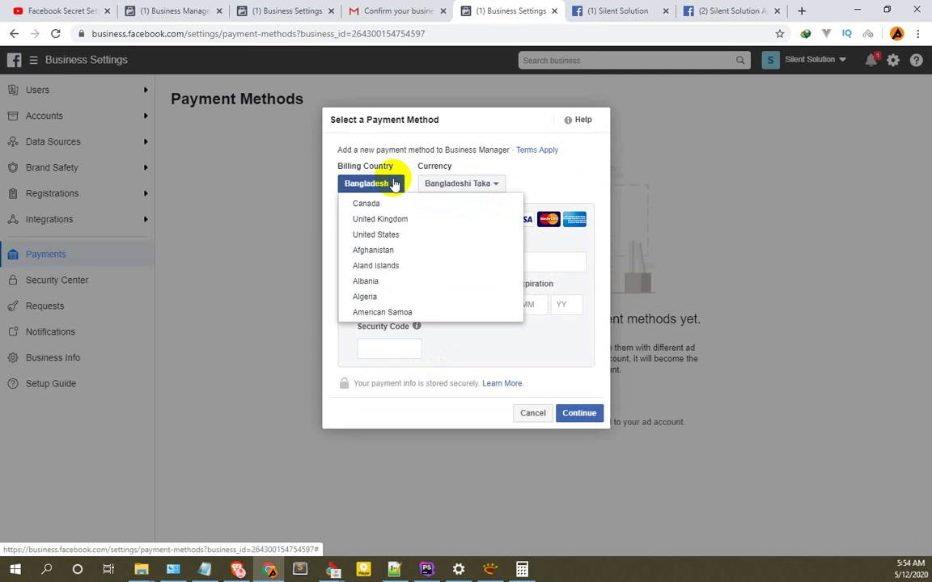
{"action": "left_click", "coordinate": [387, 235]}
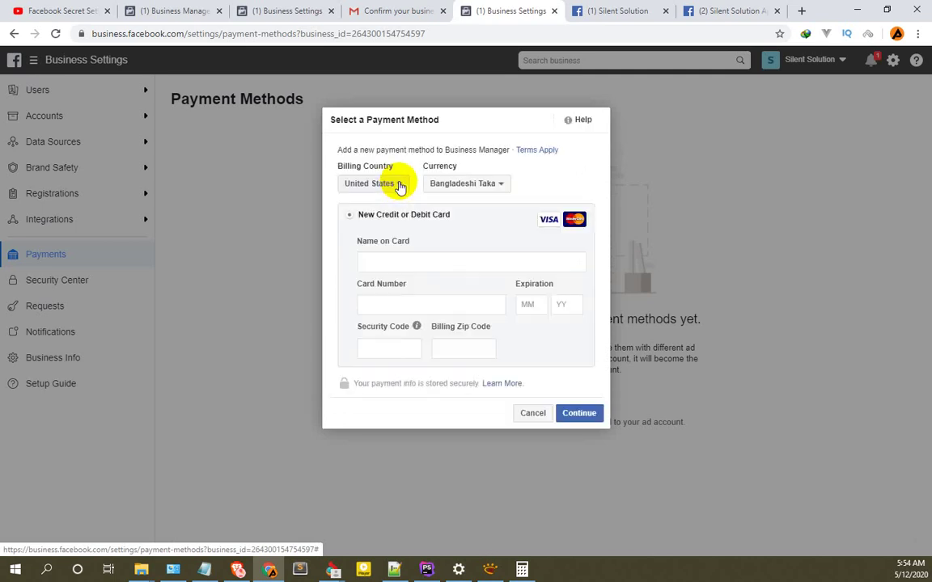
{"action": "left_click", "coordinate": [399, 185]}
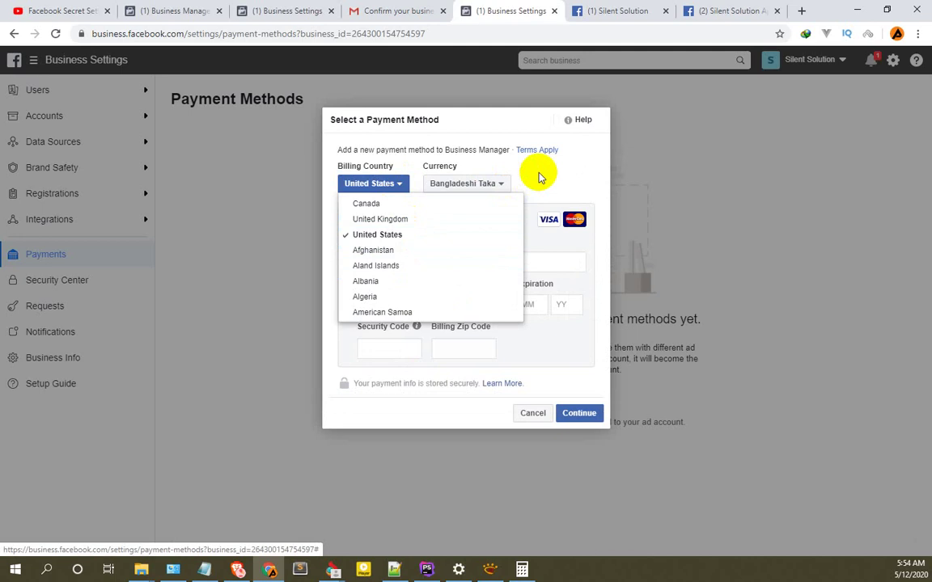
{"action": "left_click", "coordinate": [492, 182]}
{"action": "left_click", "coordinate": [501, 185]}
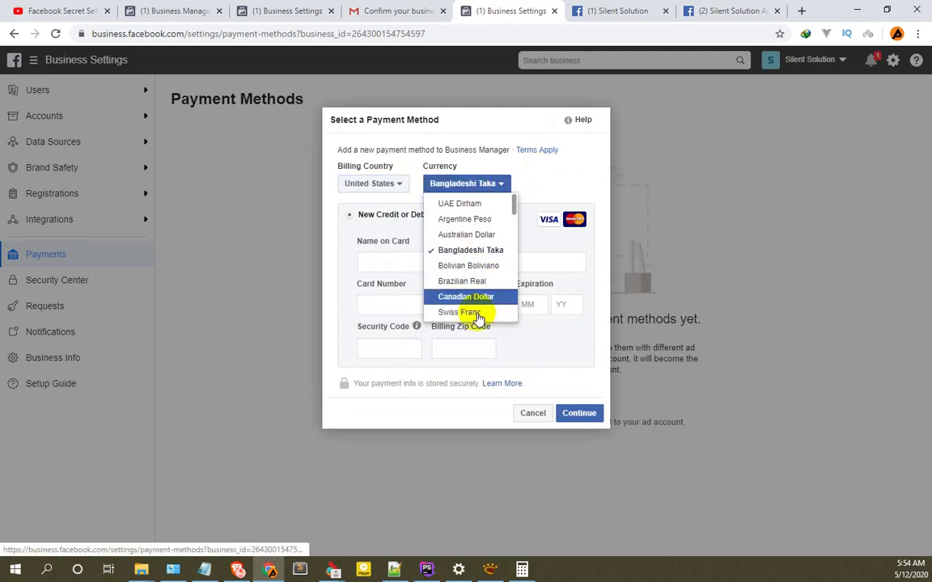
{"action": "scroll", "coordinate": [482, 263], "scroll_direction": "down", "scroll_amount": 3}
{"action": "scroll", "coordinate": [482, 279], "scroll_direction": "up", "scroll_amount": 3}
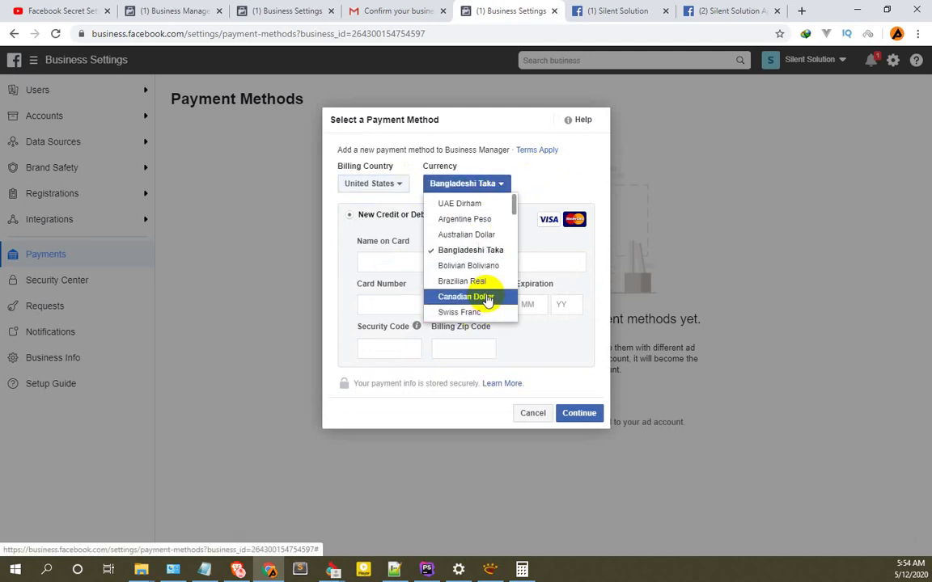
{"action": "scroll", "coordinate": [487, 299], "scroll_direction": "down", "scroll_amount": 10}
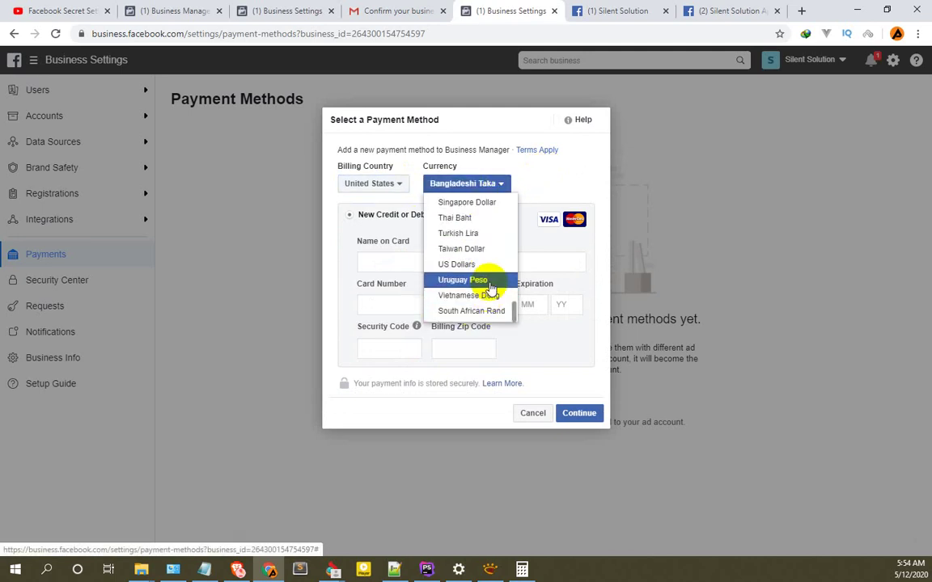
{"action": "left_click", "coordinate": [466, 265]}
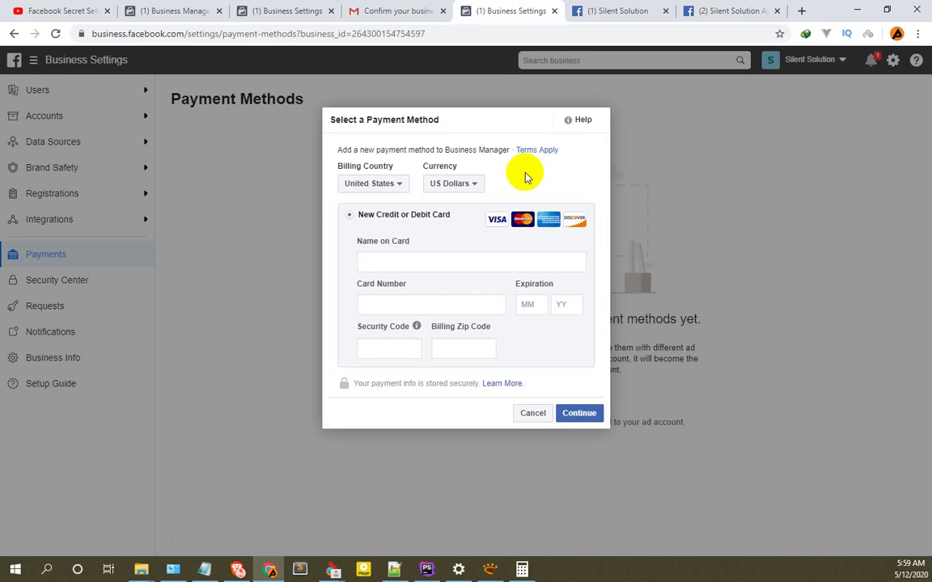
Move through the card name, expiration, security code and billing zip fields without entering details.
{"action": "left_click", "coordinate": [481, 264]}
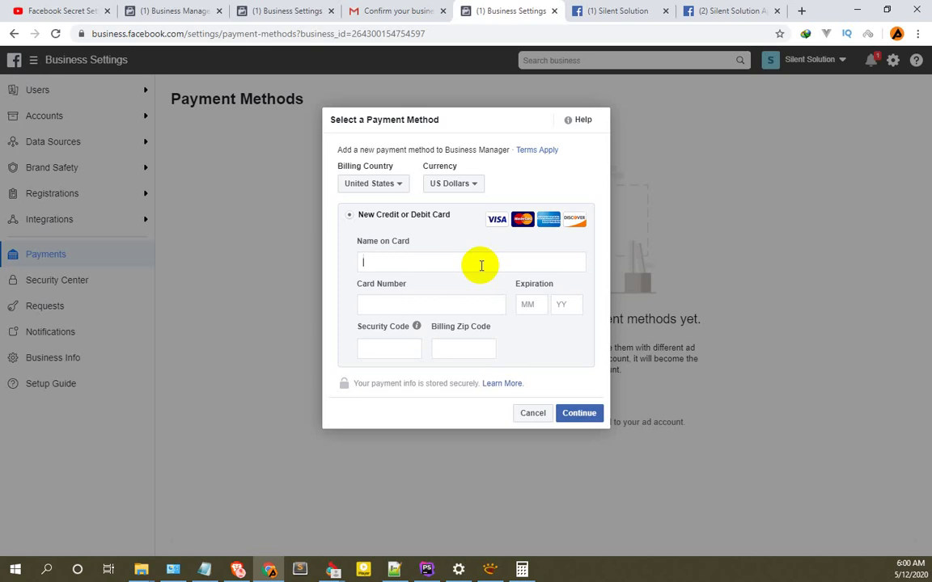
{"action": "left_click", "coordinate": [481, 265]}
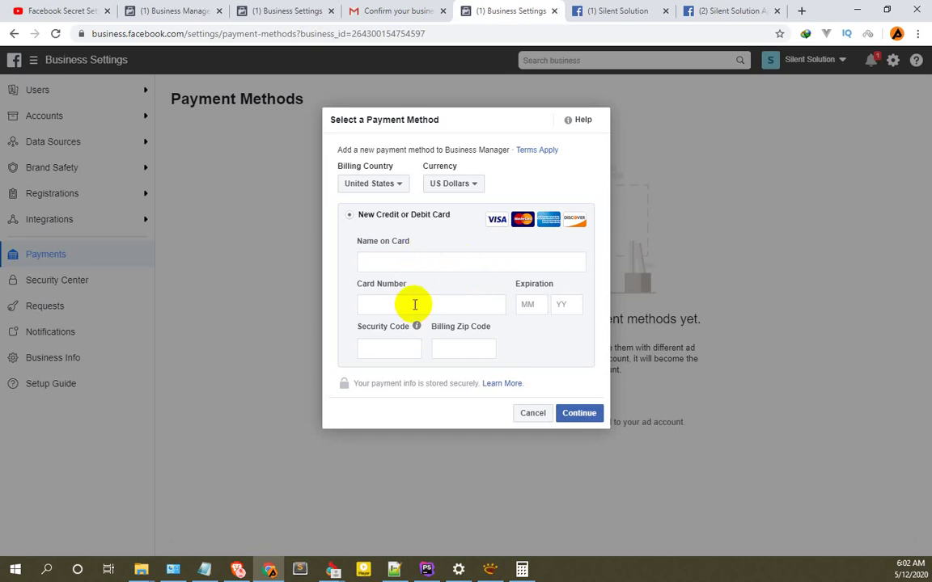
{"action": "left_click", "coordinate": [530, 304]}
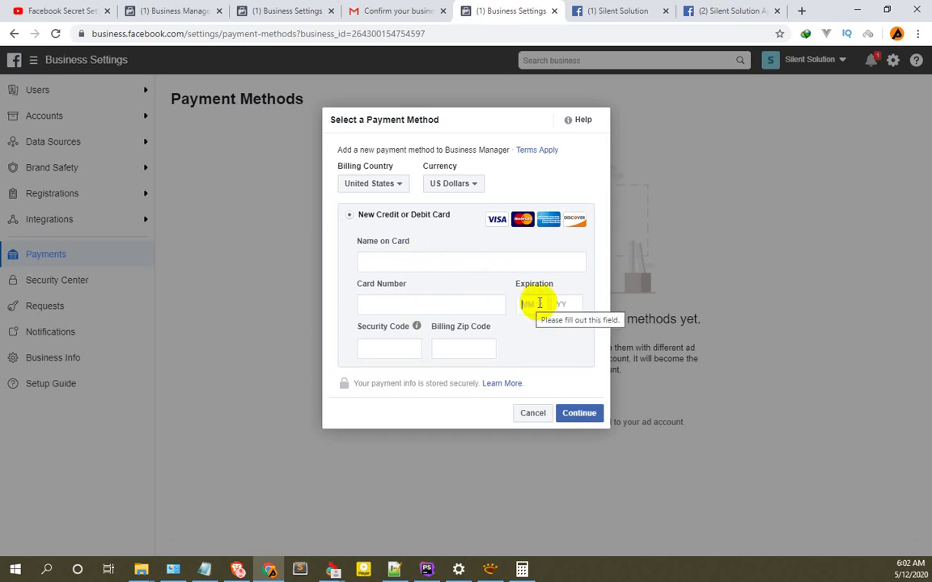
{"action": "left_click", "coordinate": [395, 347]}
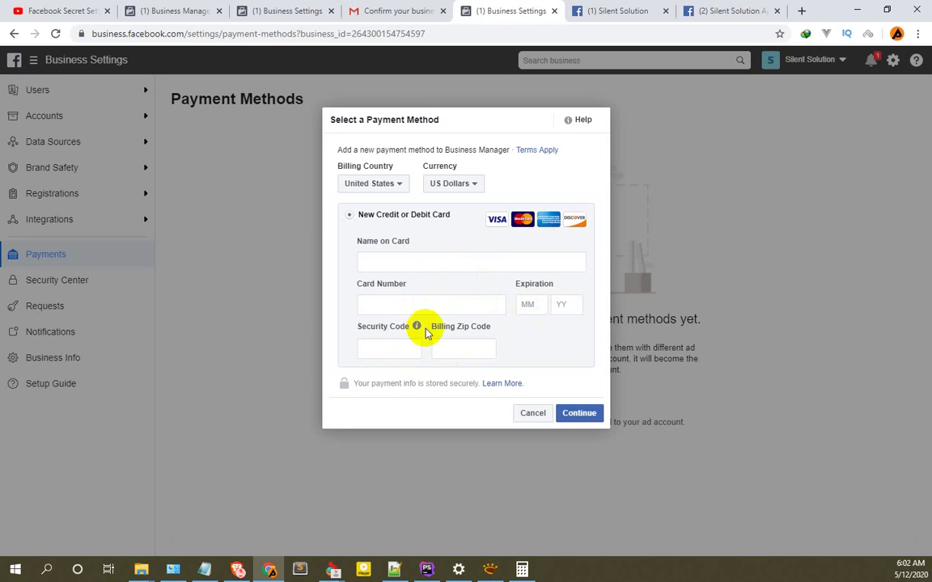
{"action": "mouse_move", "coordinate": [418, 333]}
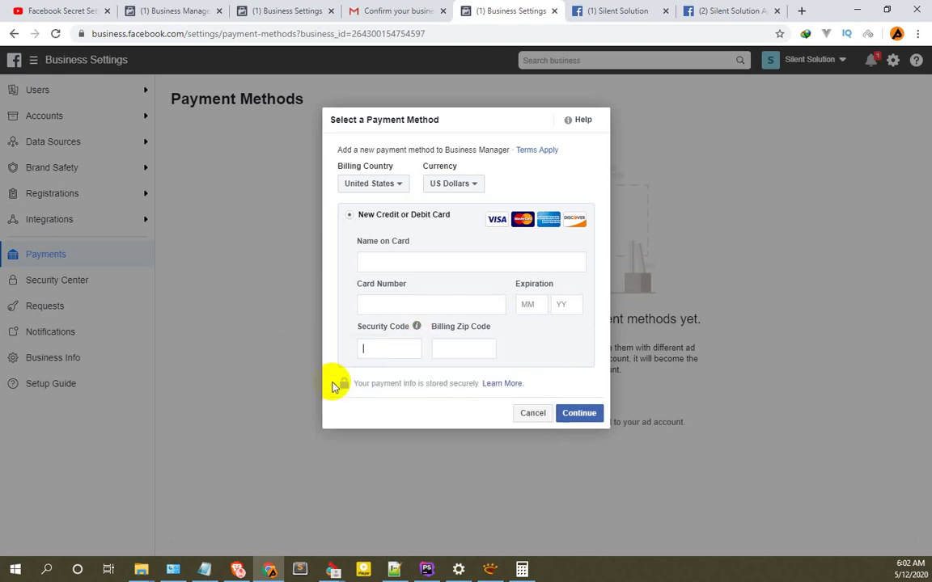
{"action": "left_click", "coordinate": [466, 347]}
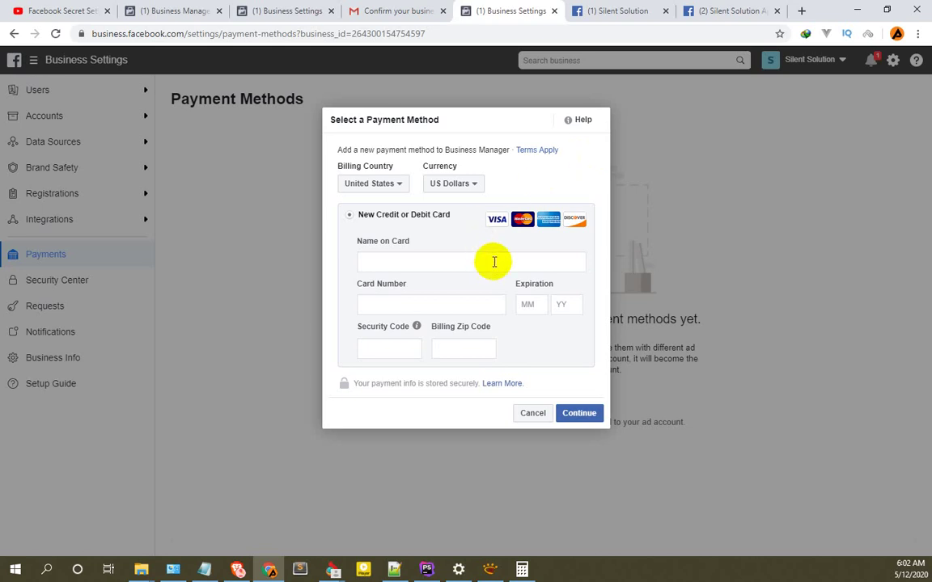
{"action": "left_click", "coordinate": [450, 263]}
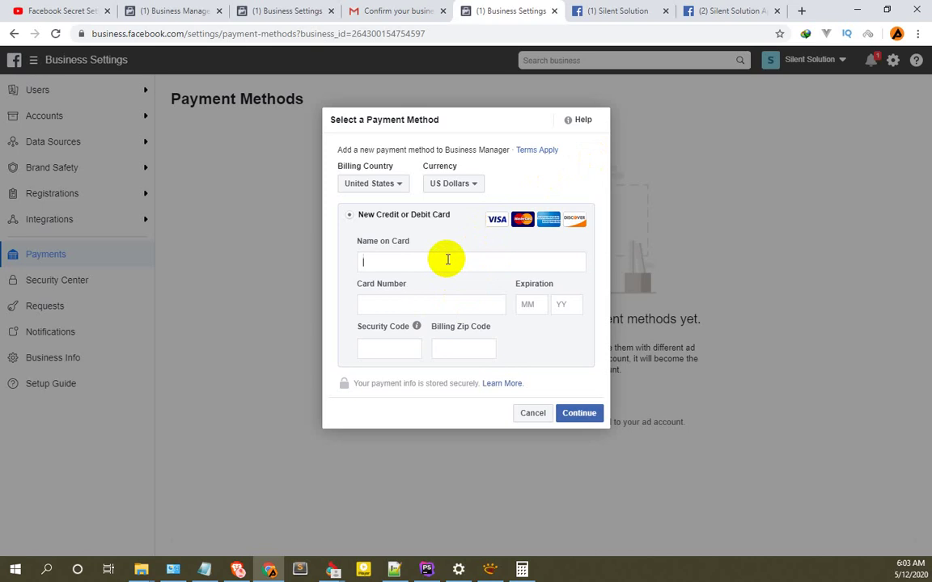
Cancel the payment form and open Ad Accounts under Users and Accounts in the sidebar.
{"action": "left_click", "coordinate": [533, 414]}
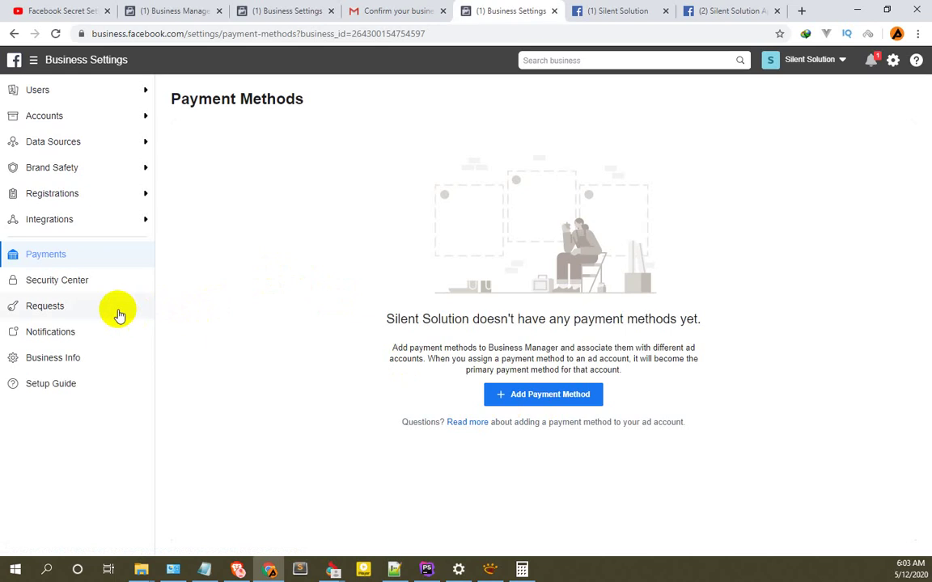
{"action": "left_click", "coordinate": [58, 92]}
{"action": "left_click", "coordinate": [69, 162]}
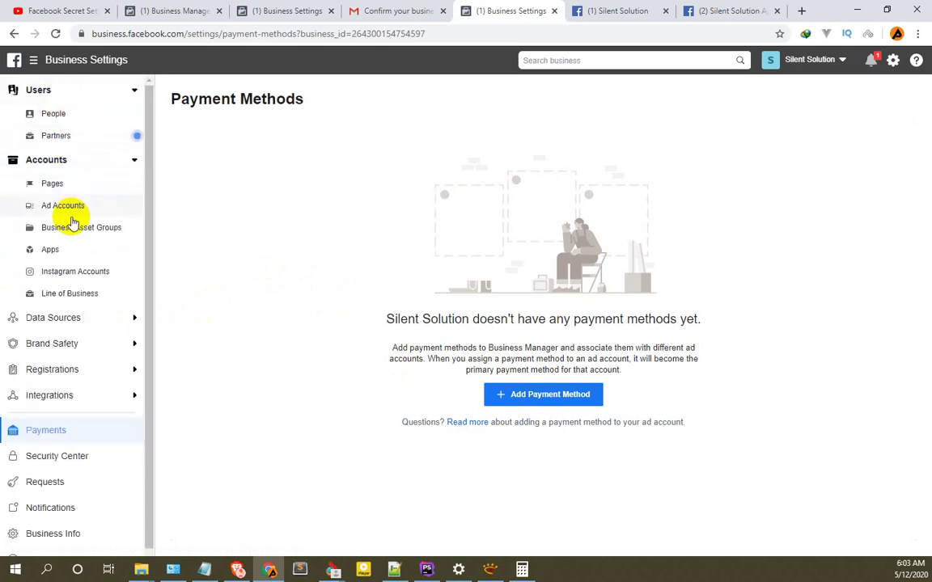
{"action": "scroll", "coordinate": [93, 406], "scroll_direction": "down", "scroll_amount": 1}
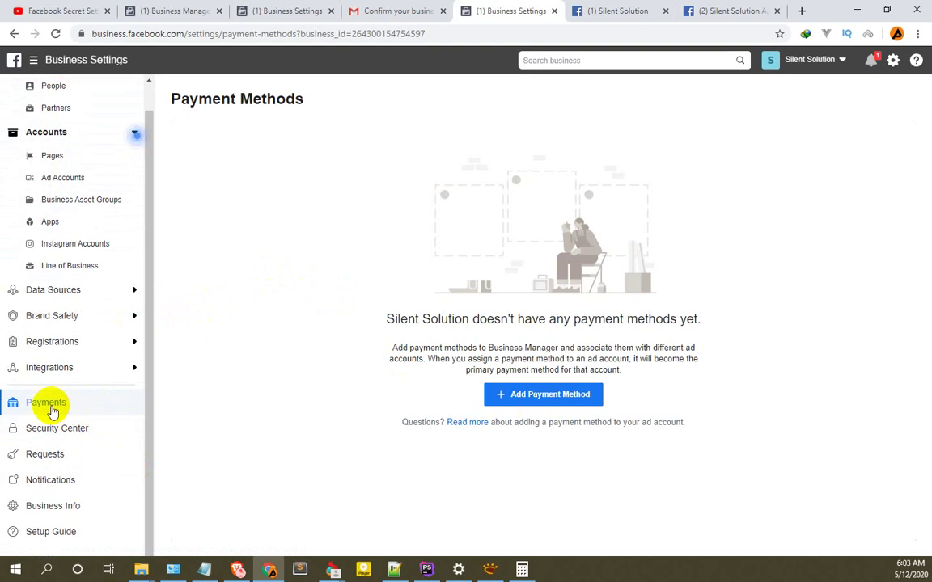
{"action": "scroll", "coordinate": [57, 389], "scroll_direction": "up", "scroll_amount": 1}
{"action": "scroll", "coordinate": [58, 380], "scroll_direction": "up", "scroll_amount": 1}
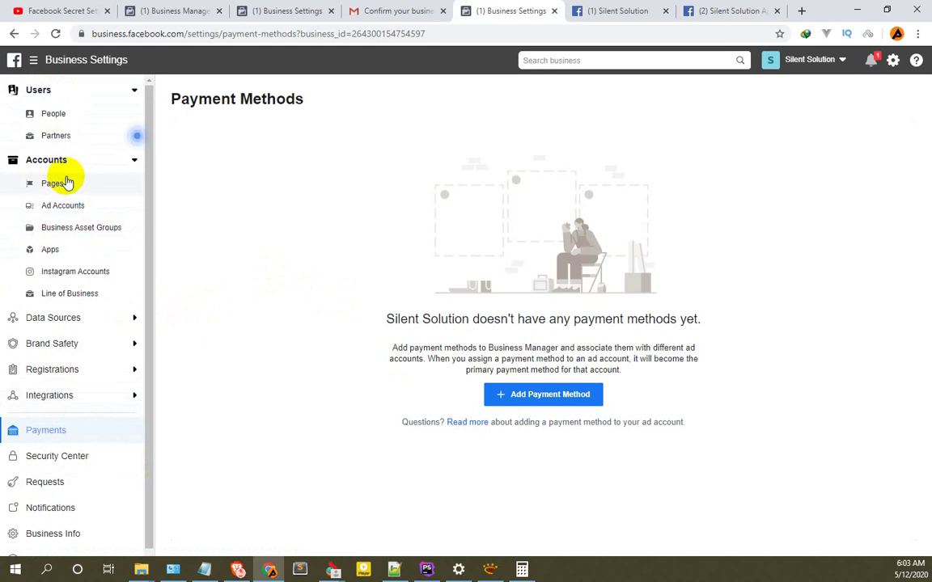
{"action": "left_click", "coordinate": [68, 204]}
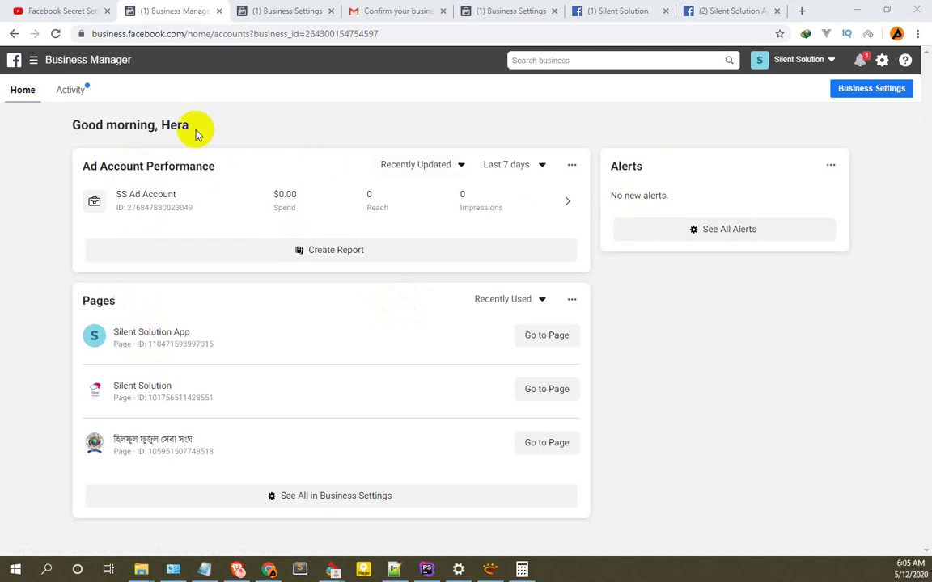
Open the Ad Accounts page on the Business Settings tab to view SS Ad Account's people.
{"action": "left_click", "coordinate": [262, 9]}
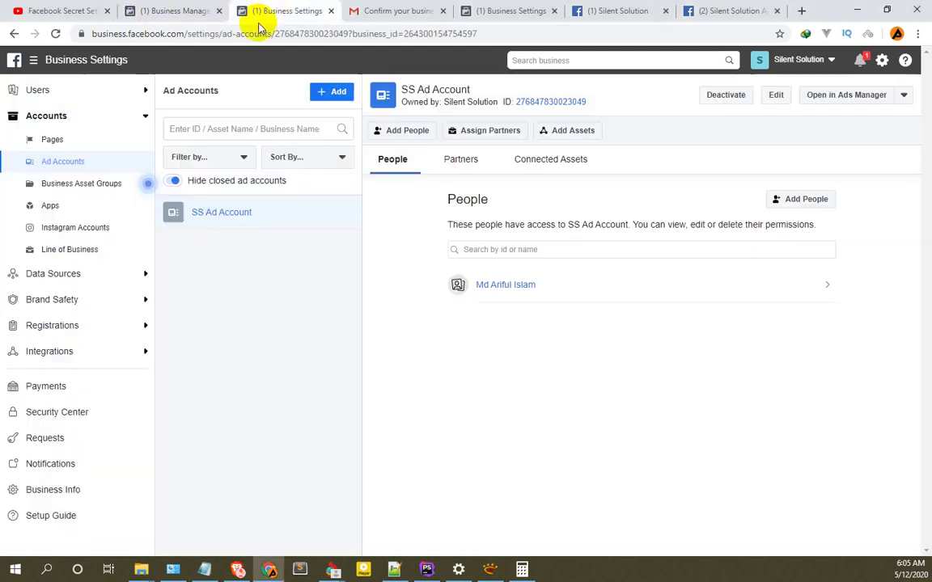
{"action": "left_click", "coordinate": [71, 166]}
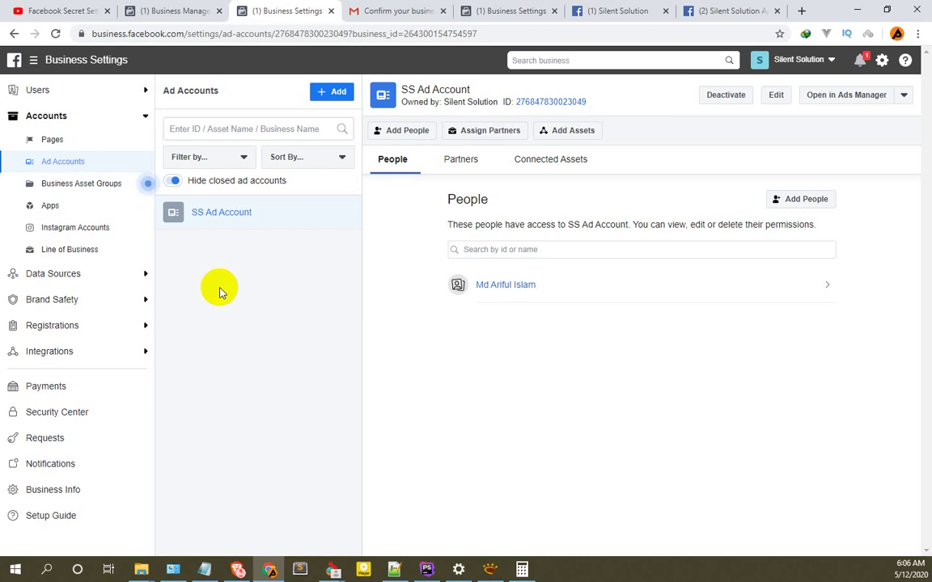
Choose Request Access to an Ad Account from the blue + Add menu.
{"action": "left_click", "coordinate": [332, 97]}
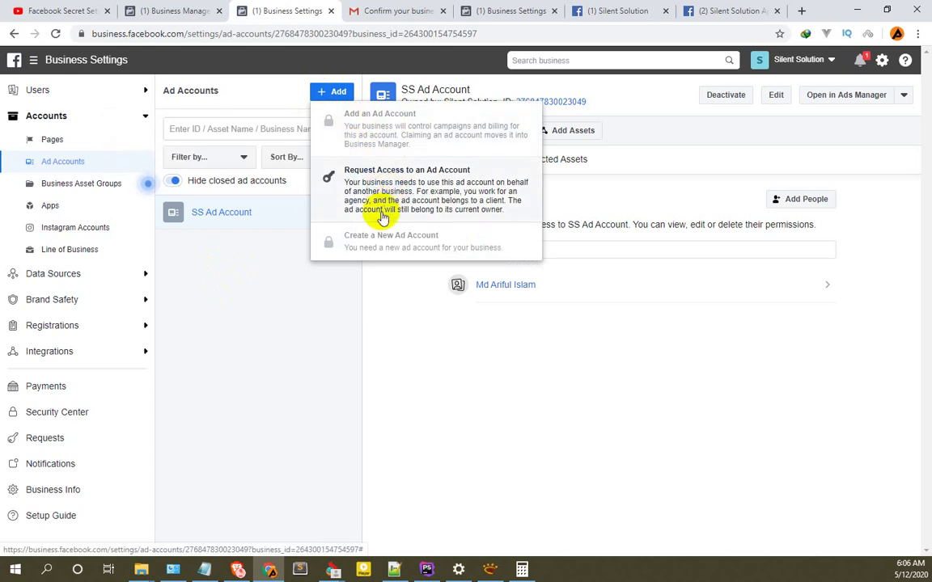
{"action": "mouse_move", "coordinate": [385, 245]}
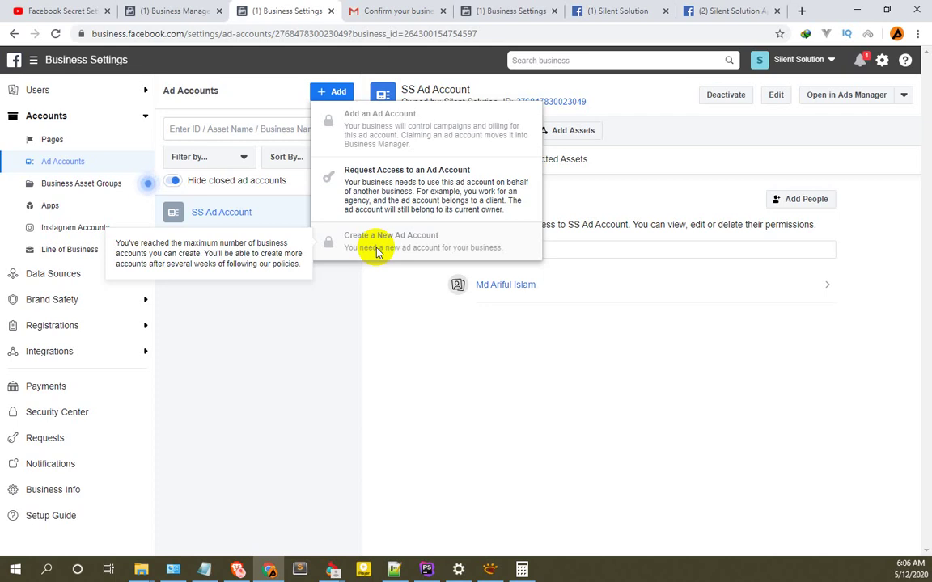
{"action": "left_click", "coordinate": [390, 183]}
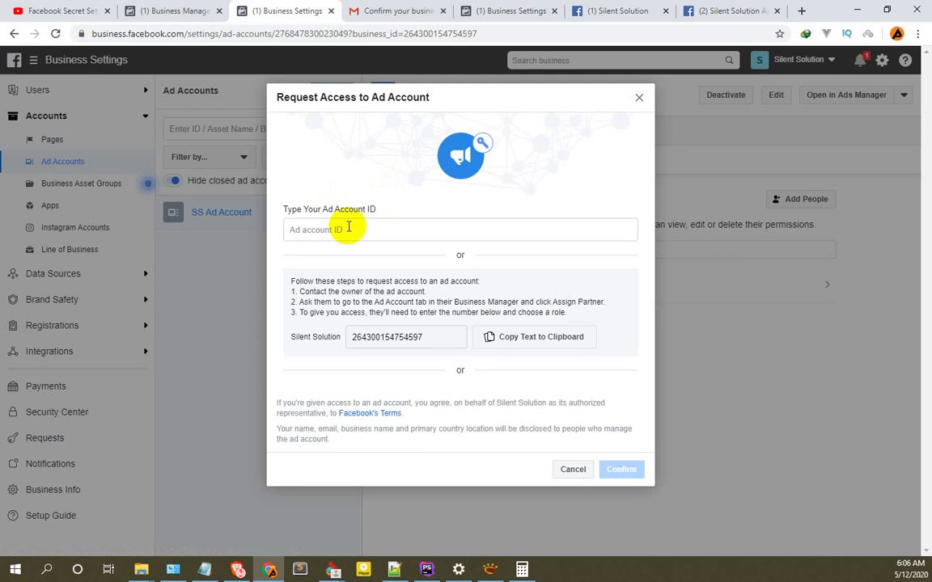
Select the business ID shown, then close the Request Access dialog without submitting an ad account ID.
{"action": "left_click", "coordinate": [362, 228]}
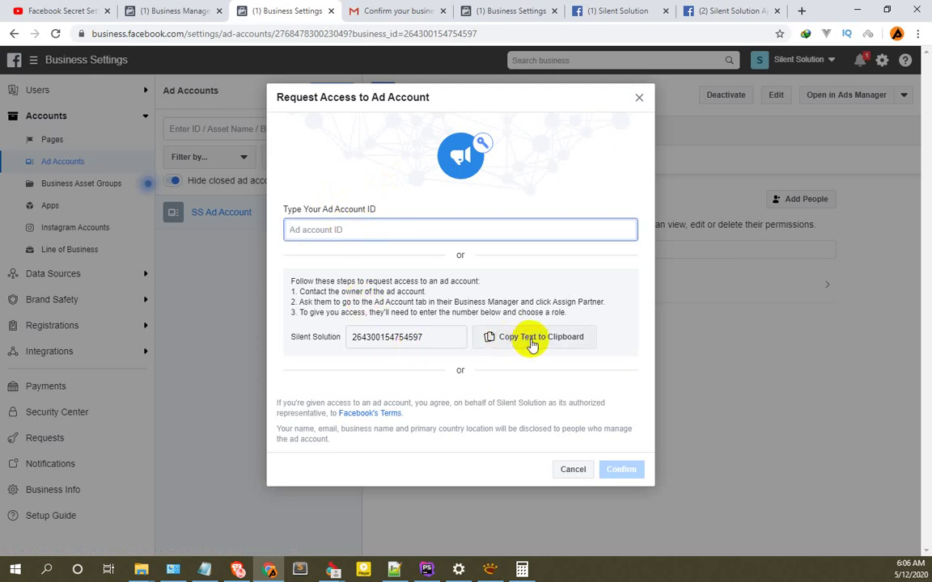
{"action": "left_click_drag", "start_coordinate": [426, 339], "coordinate": [351, 340]}
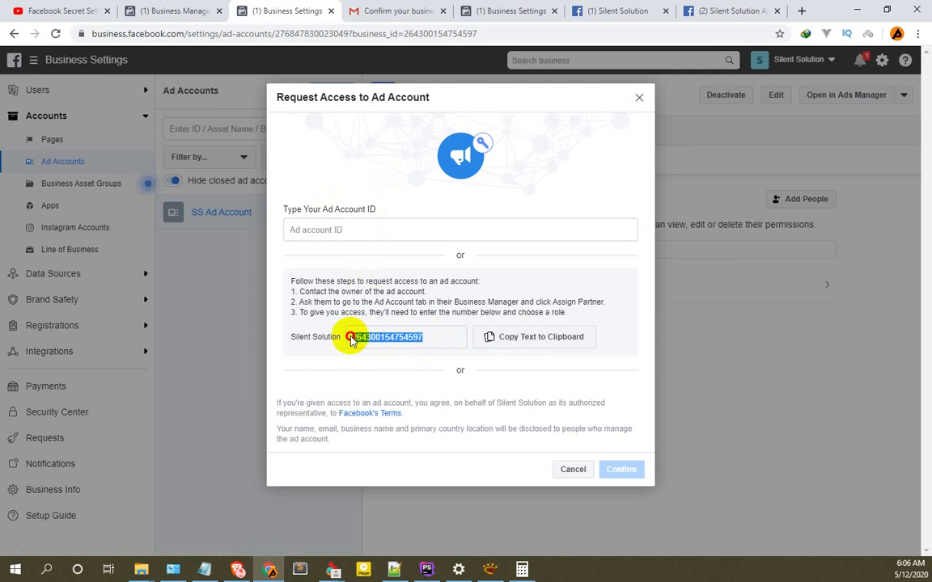
{"action": "left_click", "coordinate": [360, 229]}
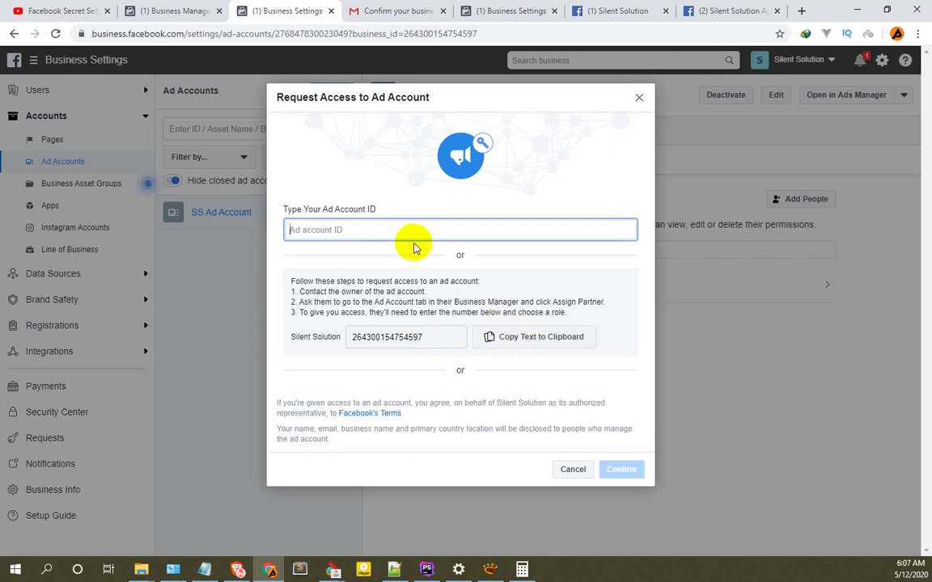
{"action": "left_click", "coordinate": [377, 228]}
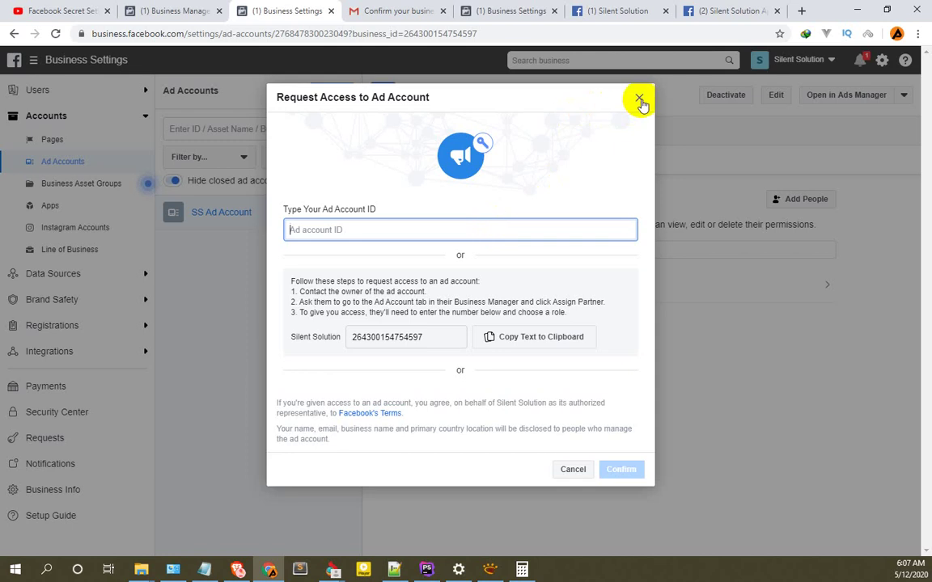
{"action": "left_click", "coordinate": [639, 100]}
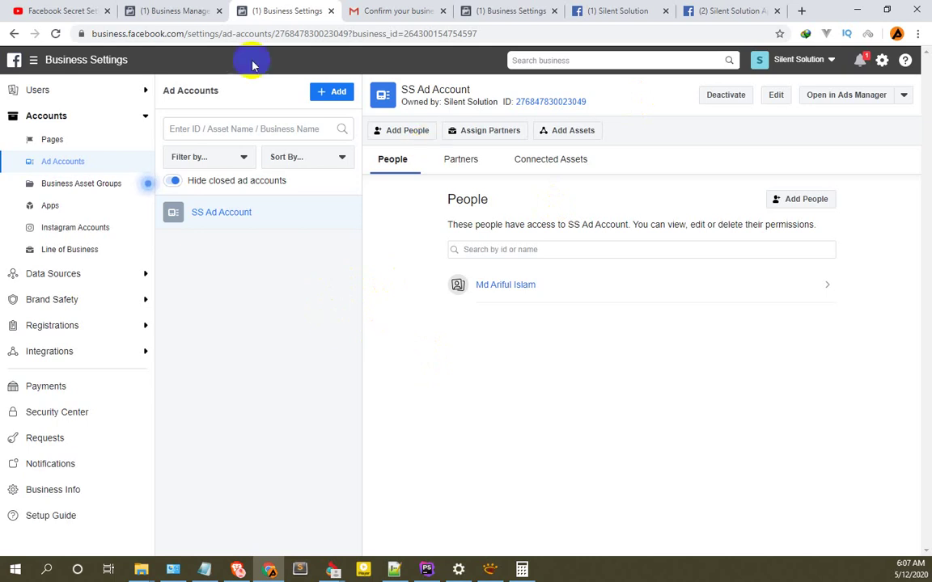
Return to the Business Manager home tab after briefly revisiting the SS Ad Account settings tab.
{"action": "left_click", "coordinate": [182, 10]}
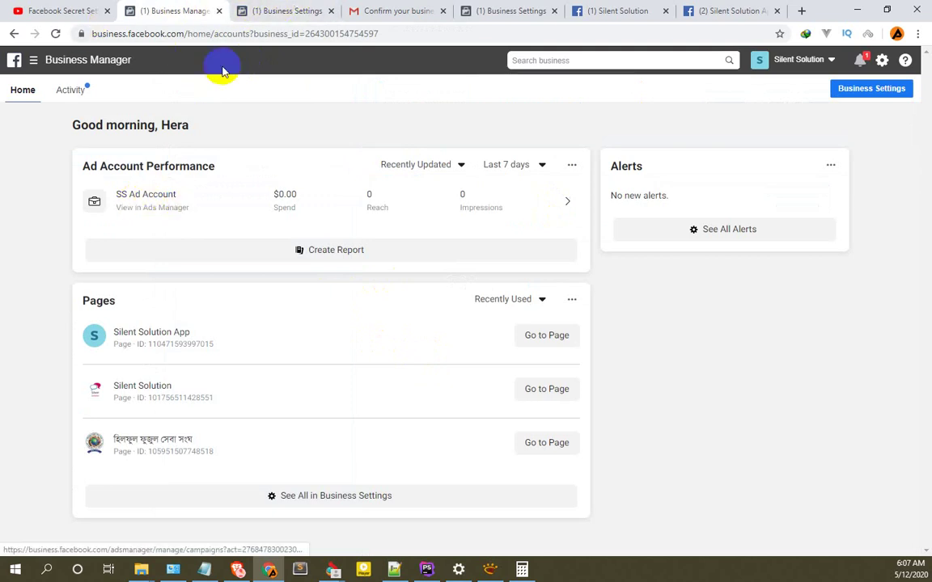
{"action": "left_click", "coordinate": [265, 10]}
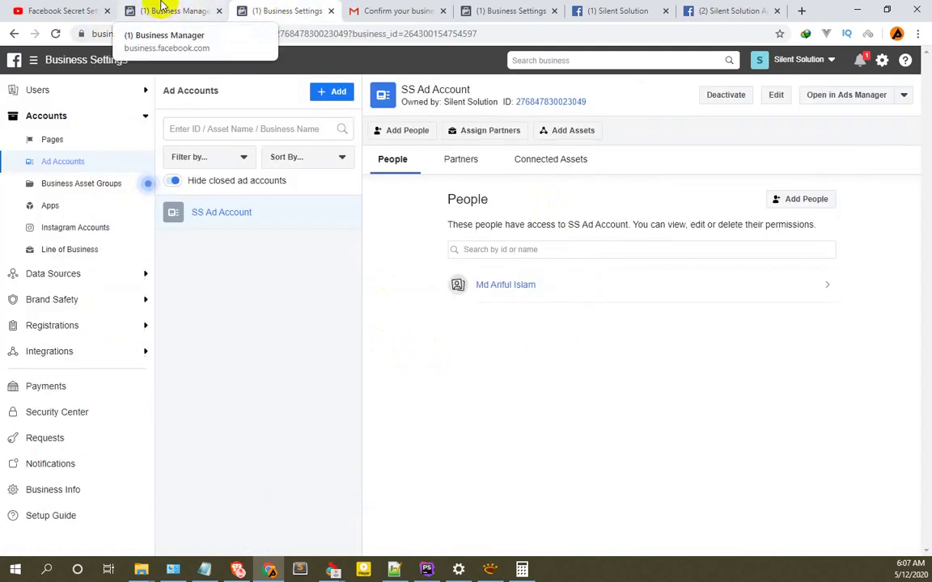
{"action": "left_click", "coordinate": [164, 9]}
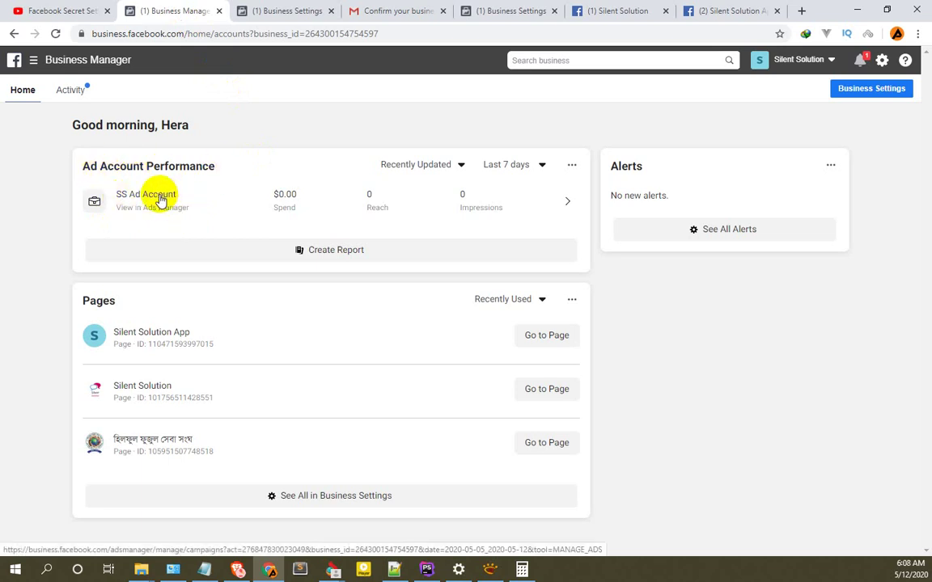
Open SS Ad Account in Ads Manager and expand the Non-Discrimination Policy and housing, employment, credit sections.
{"action": "left_click", "coordinate": [160, 199]}
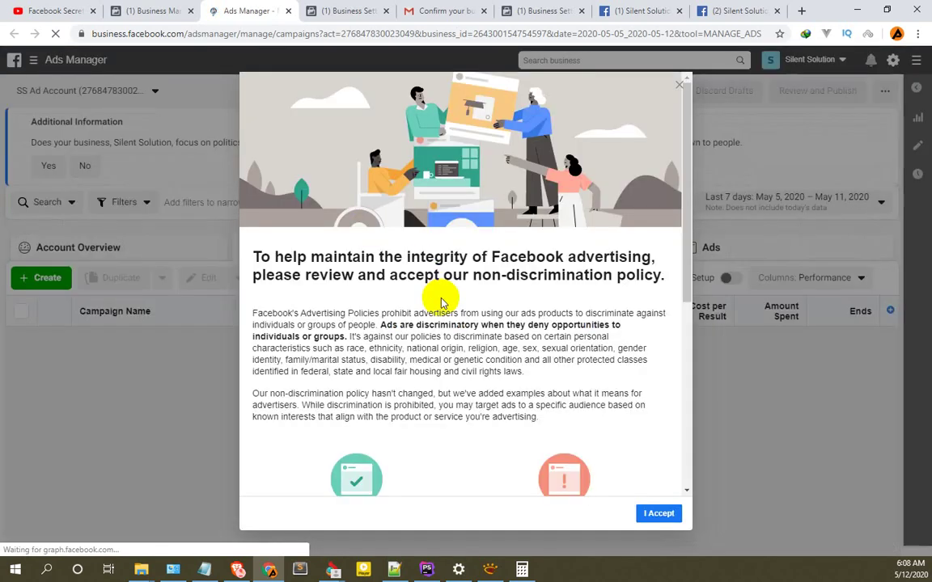
{"action": "scroll", "coordinate": [443, 301], "scroll_direction": "down", "scroll_amount": 4}
{"action": "scroll", "coordinate": [443, 302], "scroll_direction": "down", "scroll_amount": 1}
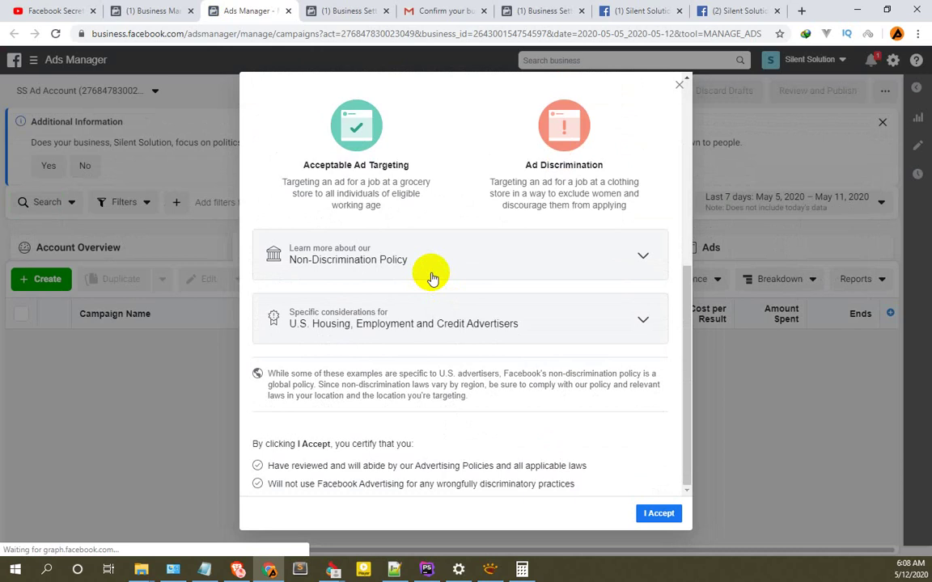
{"action": "left_click", "coordinate": [498, 253]}
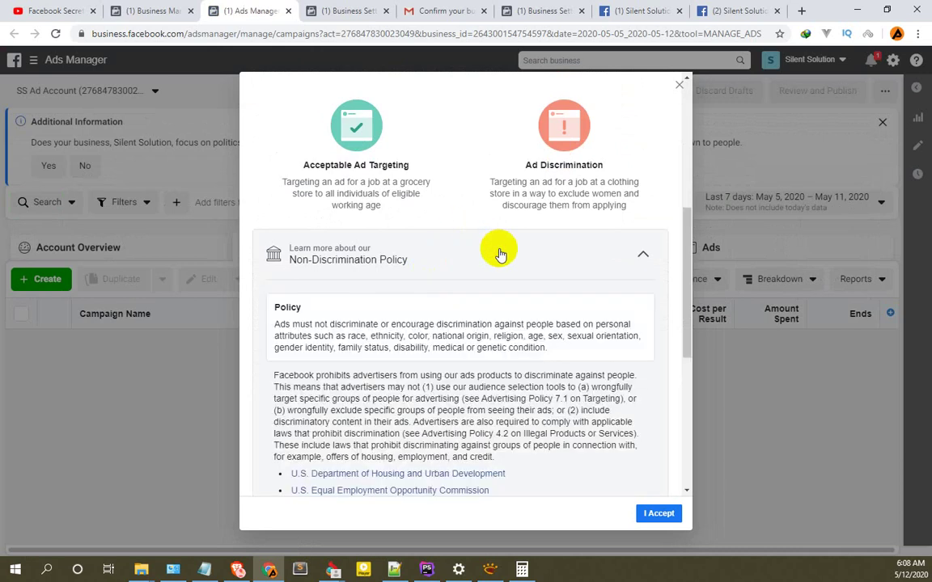
{"action": "left_click", "coordinate": [499, 254]}
{"action": "left_click", "coordinate": [537, 318]}
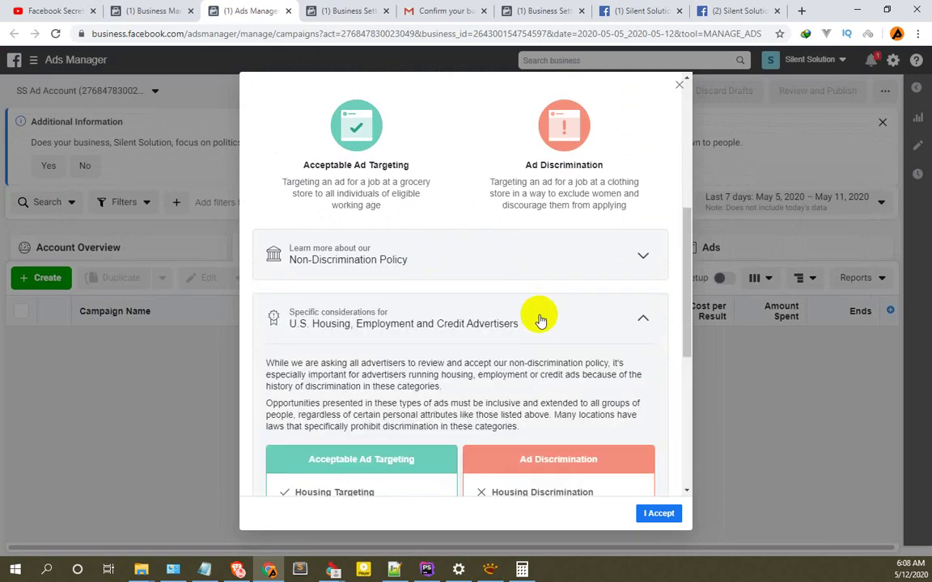
{"action": "left_click", "coordinate": [541, 321]}
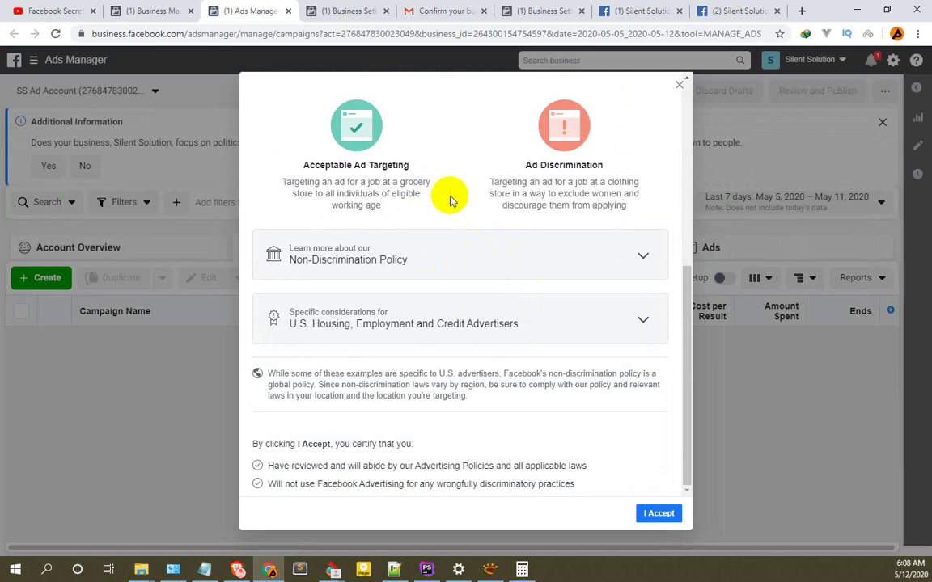
Read through the policy's targeting examples and accept the Non-Discrimination Policy.
{"action": "scroll", "coordinate": [474, 222], "scroll_direction": "up", "scroll_amount": 5}
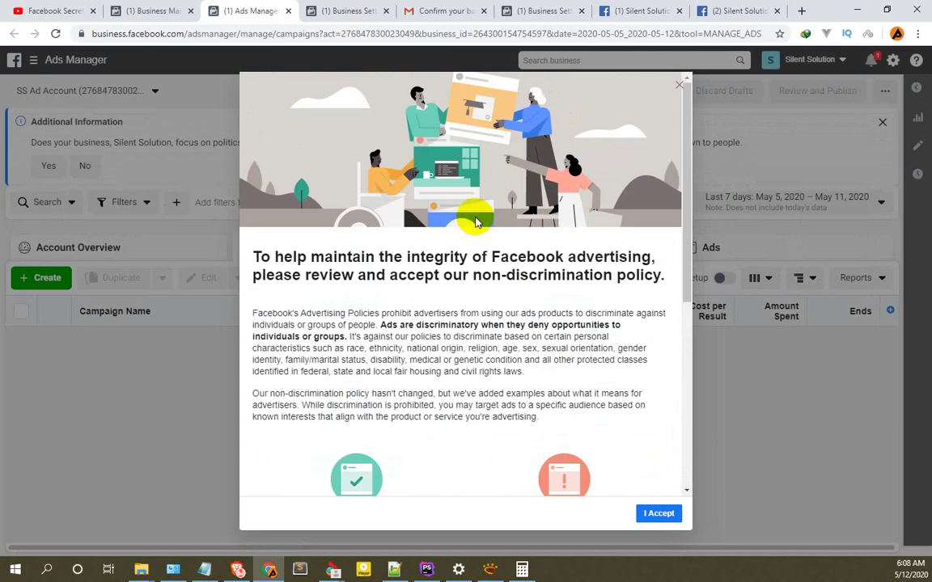
{"action": "scroll", "coordinate": [520, 301], "scroll_direction": "down", "scroll_amount": 5}
{"action": "scroll", "coordinate": [520, 312], "scroll_direction": "up", "scroll_amount": 5}
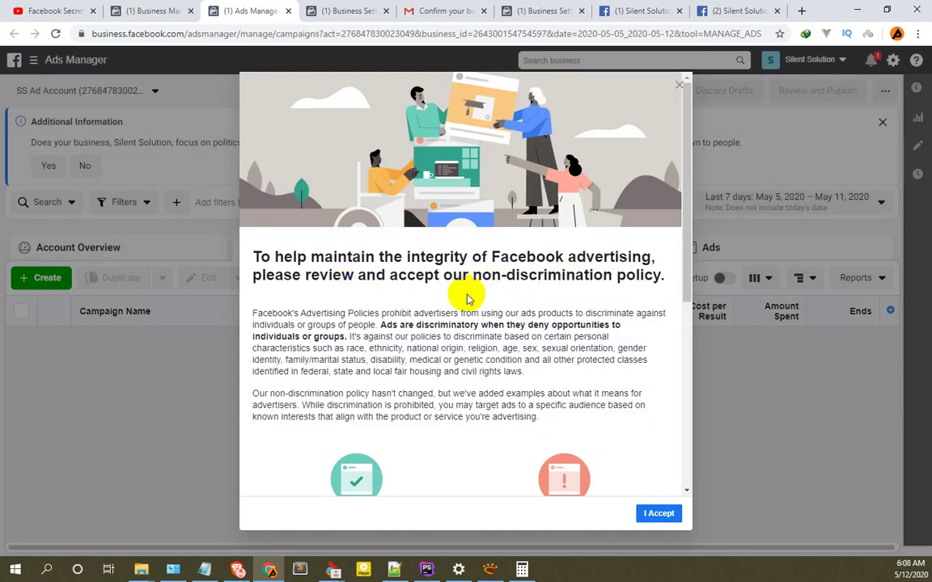
{"action": "scroll", "coordinate": [508, 294], "scroll_direction": "down", "scroll_amount": 3}
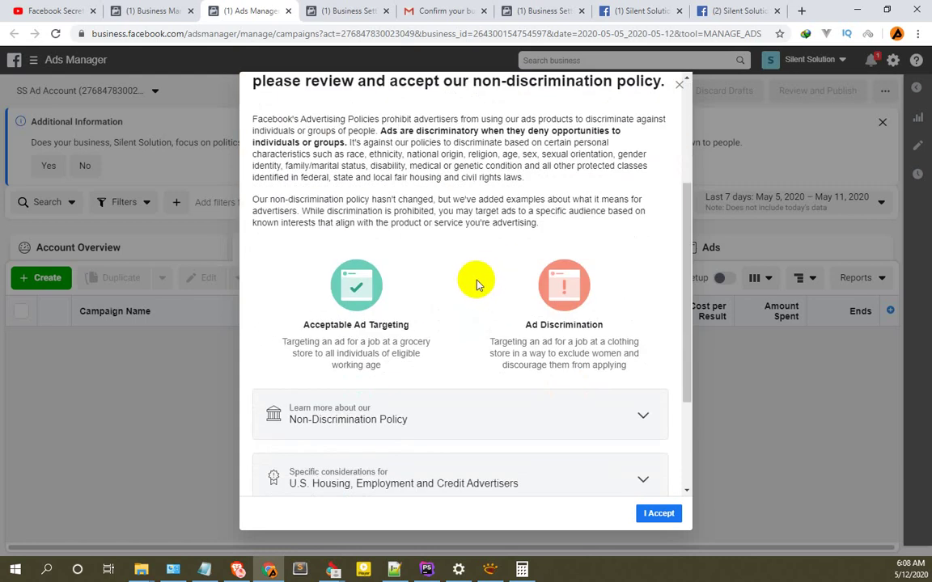
{"action": "scroll", "coordinate": [458, 279], "scroll_direction": "down", "scroll_amount": 2}
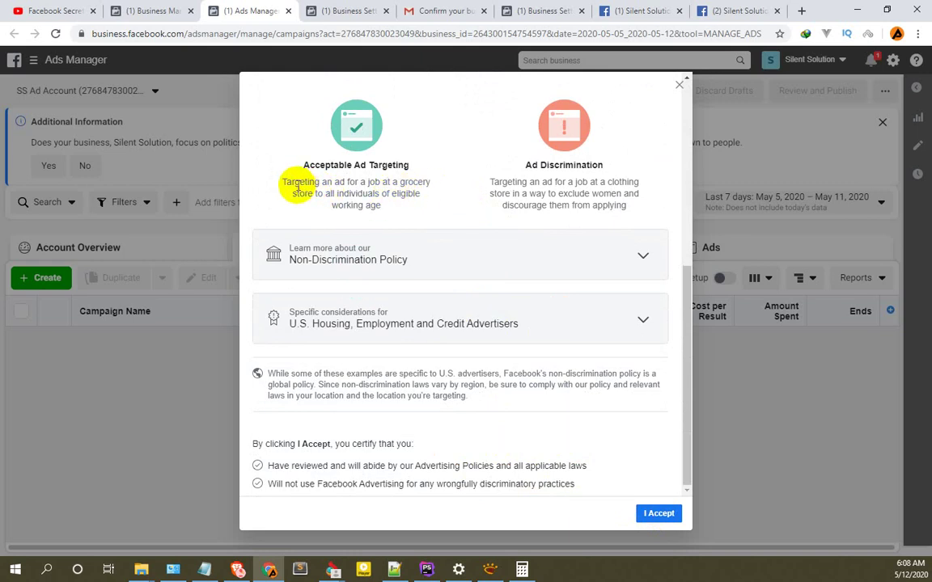
{"action": "left_click_drag", "start_coordinate": [282, 181], "coordinate": [385, 206]}
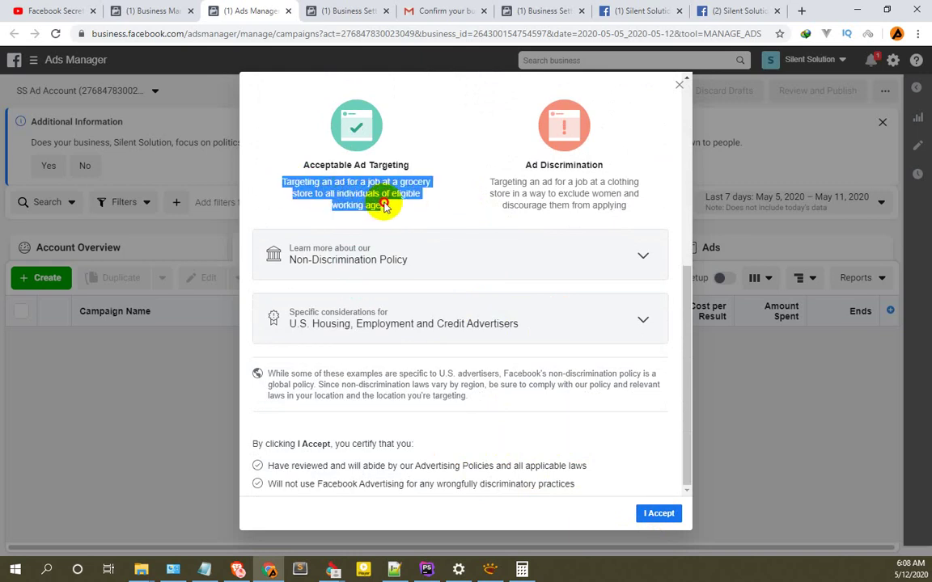
{"action": "left_click", "coordinate": [401, 210]}
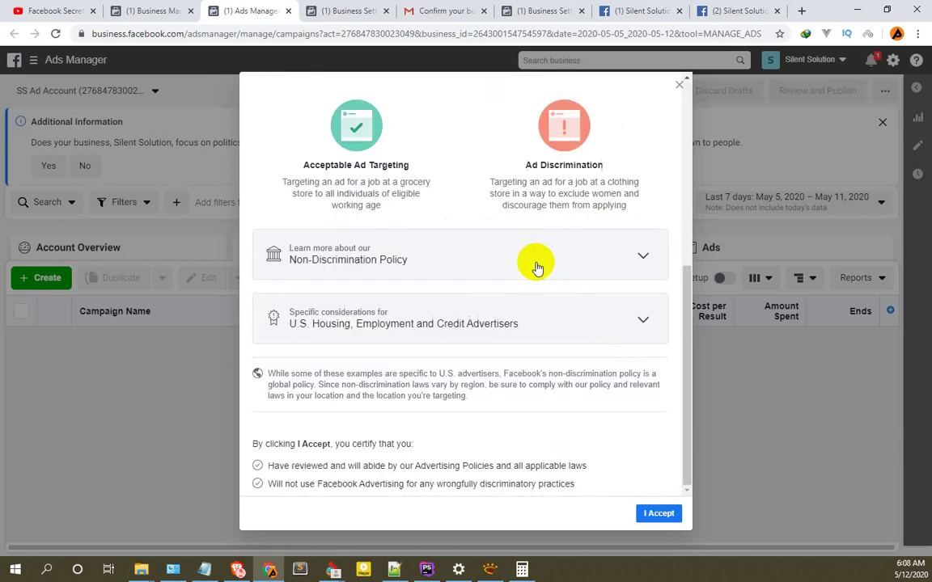
{"action": "left_click", "coordinate": [659, 515]}
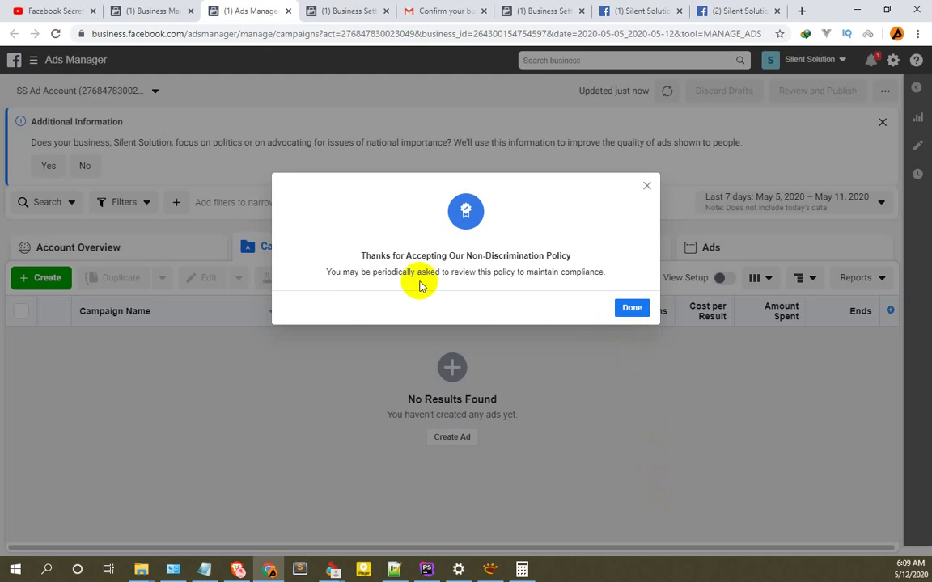
Dismiss the confirmation, answer Yes on political issues, refresh campaigns, and return to Business Manager home.
{"action": "left_click", "coordinate": [633, 309]}
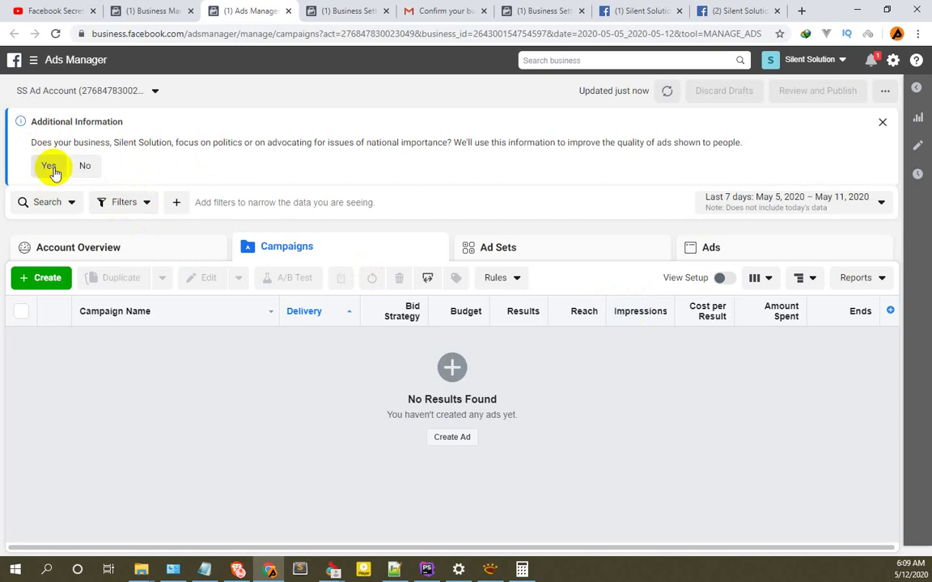
{"action": "left_click", "coordinate": [50, 170]}
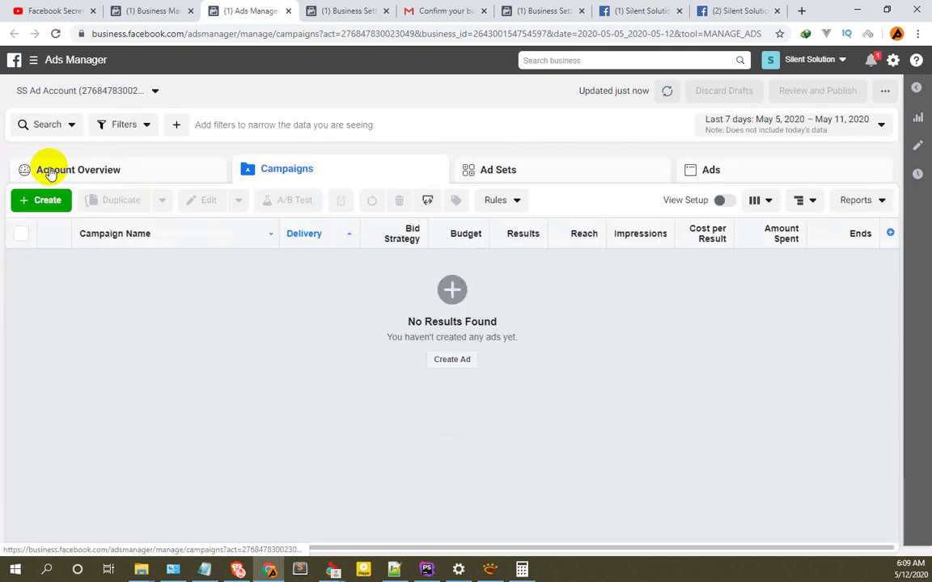
{"action": "left_click", "coordinate": [666, 90]}
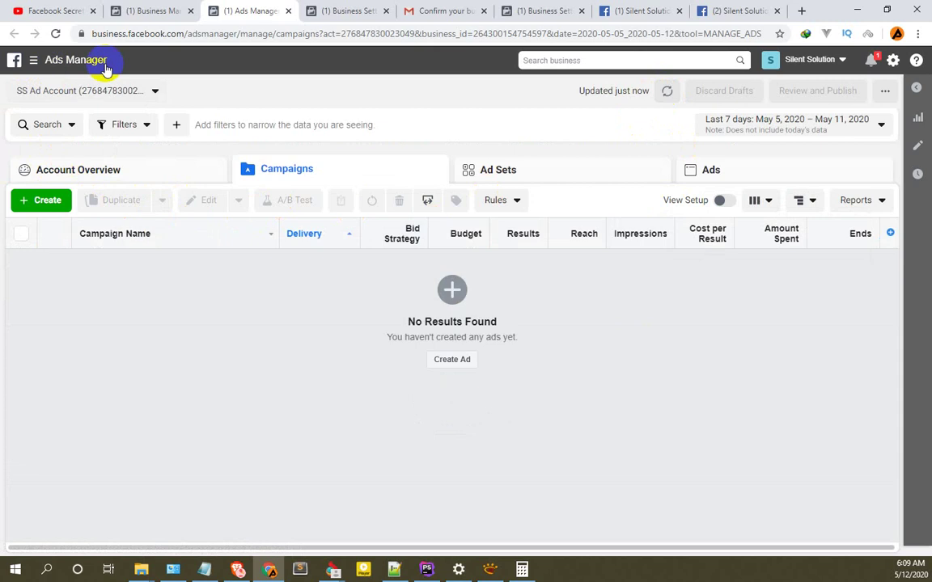
{"action": "left_click", "coordinate": [149, 11]}
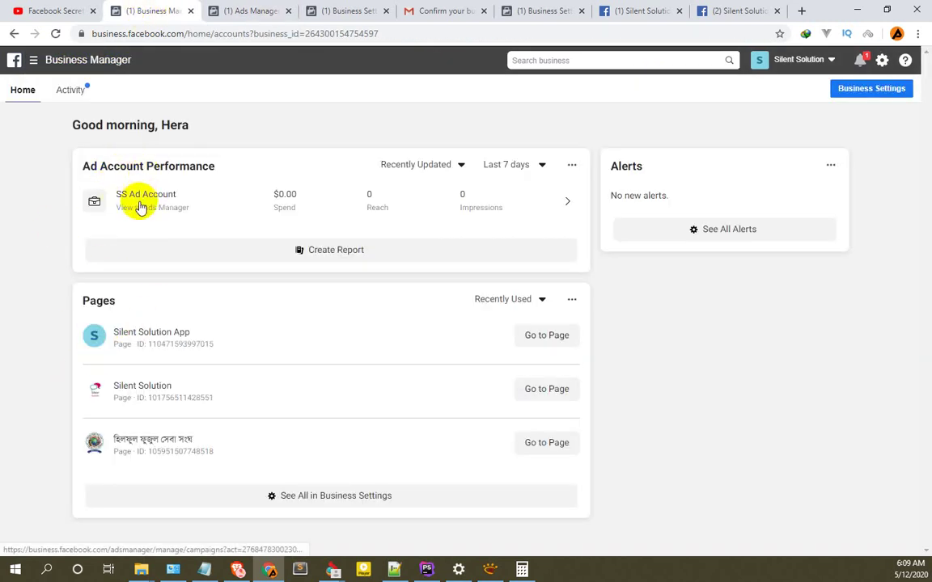
{"action": "left_click", "coordinate": [237, 11]}
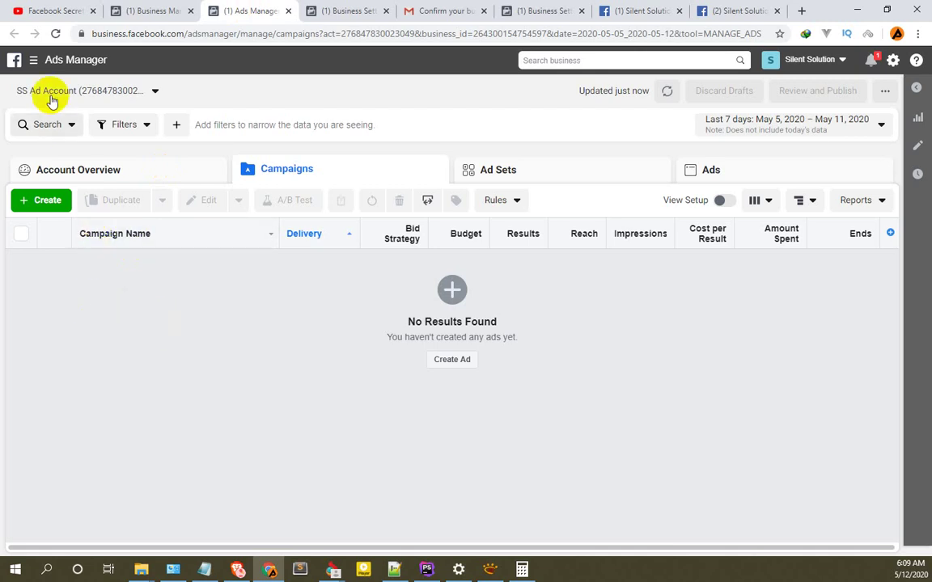
{"action": "left_click", "coordinate": [136, 94]}
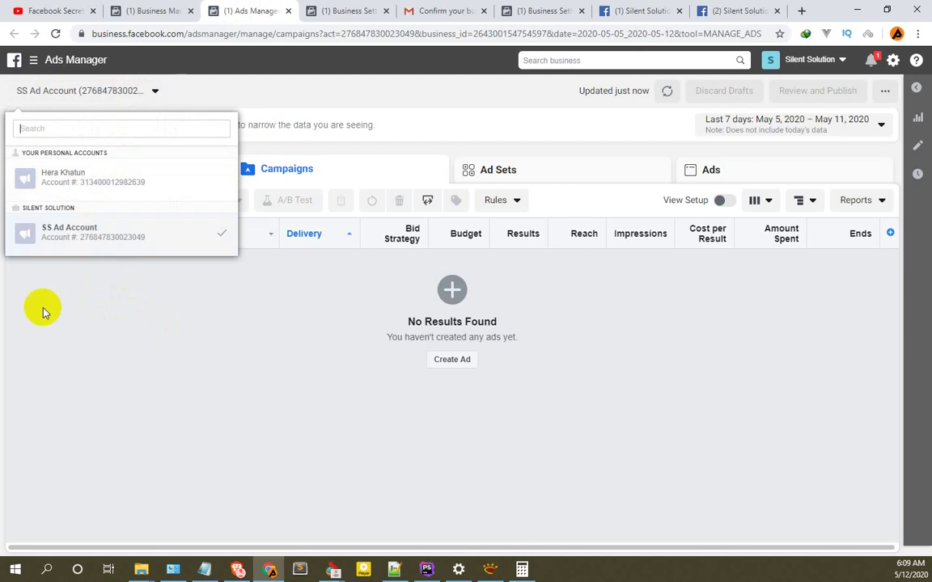
{"action": "left_click", "coordinate": [81, 306]}
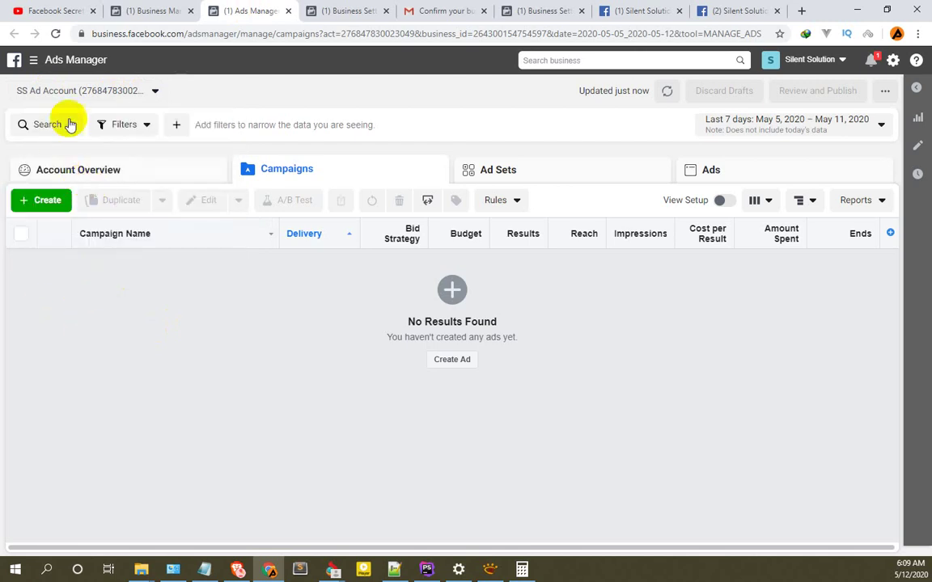
{"action": "left_click", "coordinate": [66, 124]}
{"action": "left_click", "coordinate": [150, 58]}
{"action": "left_click", "coordinate": [139, 101]}
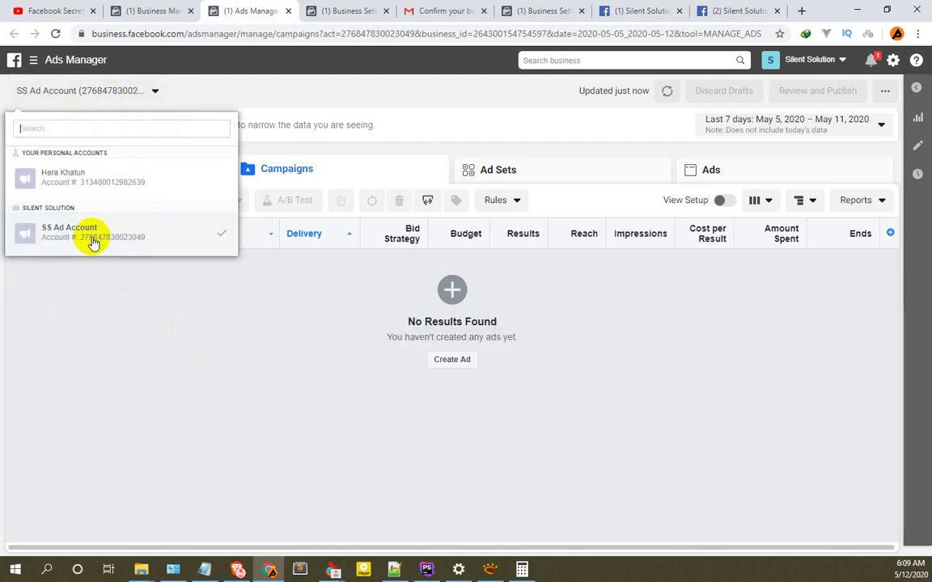
{"action": "left_click", "coordinate": [67, 279]}
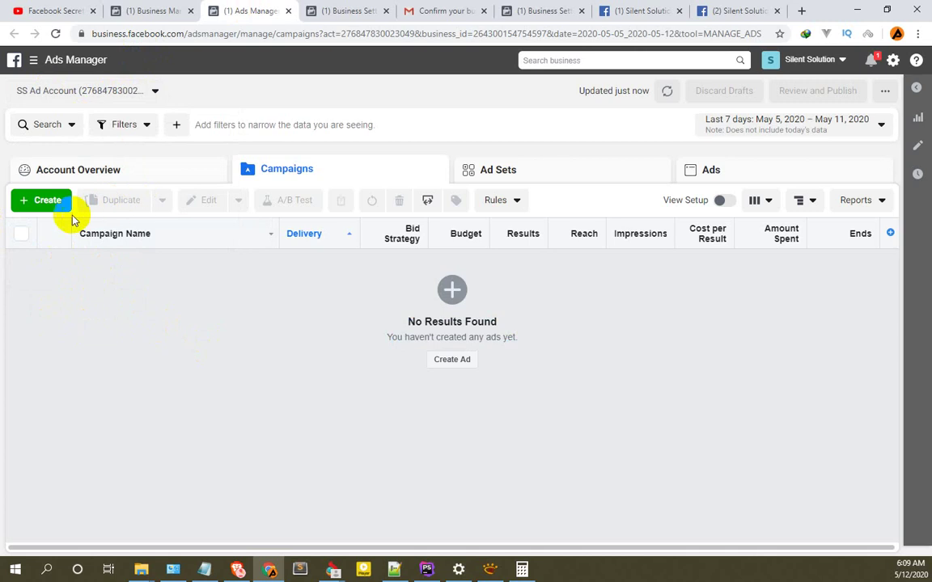
{"action": "left_click", "coordinate": [33, 60]}
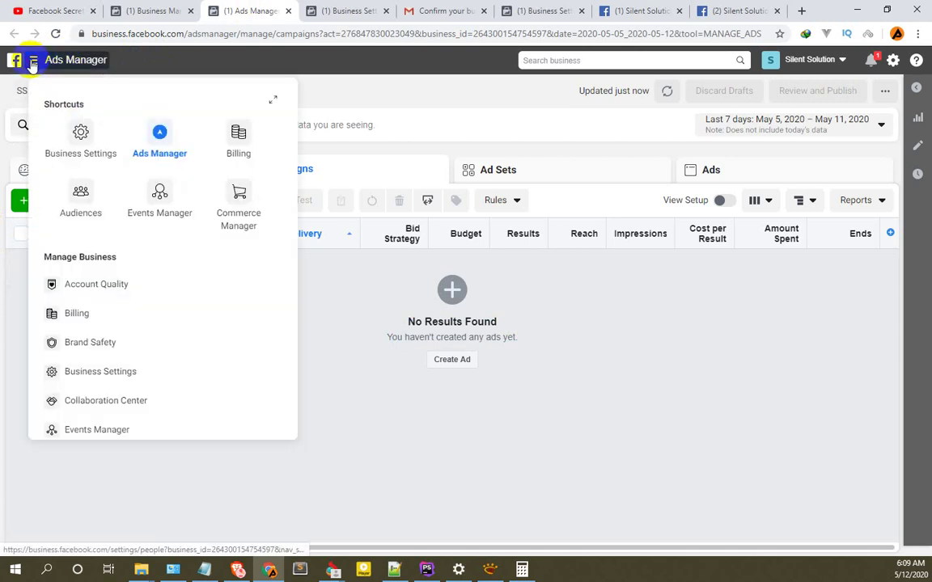
{"action": "scroll", "coordinate": [114, 289], "scroll_direction": "down", "scroll_amount": 5}
{"action": "scroll", "coordinate": [125, 331], "scroll_direction": "up", "scroll_amount": 5}
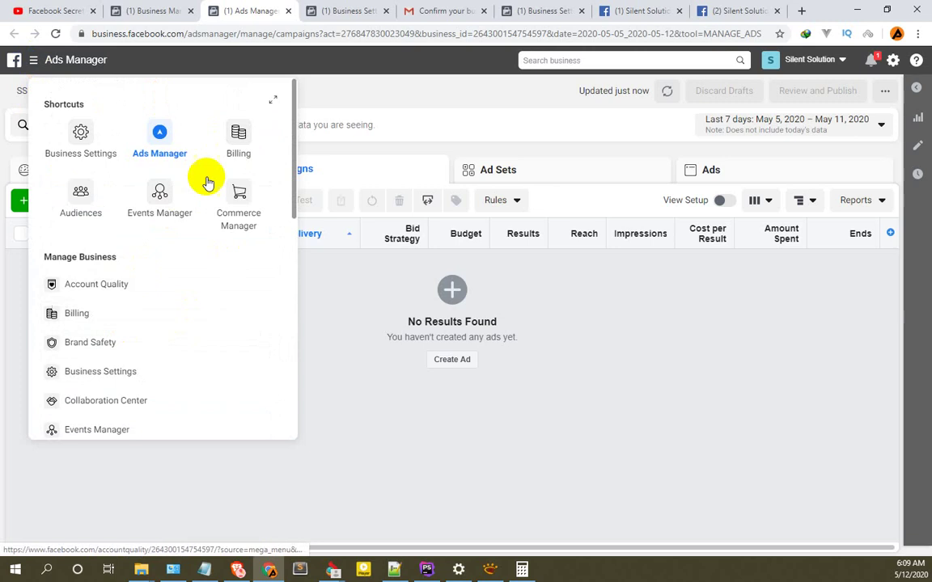
{"action": "scroll", "coordinate": [182, 316], "scroll_direction": "down", "scroll_amount": 6}
{"action": "scroll", "coordinate": [125, 308], "scroll_direction": "down", "scroll_amount": 2}
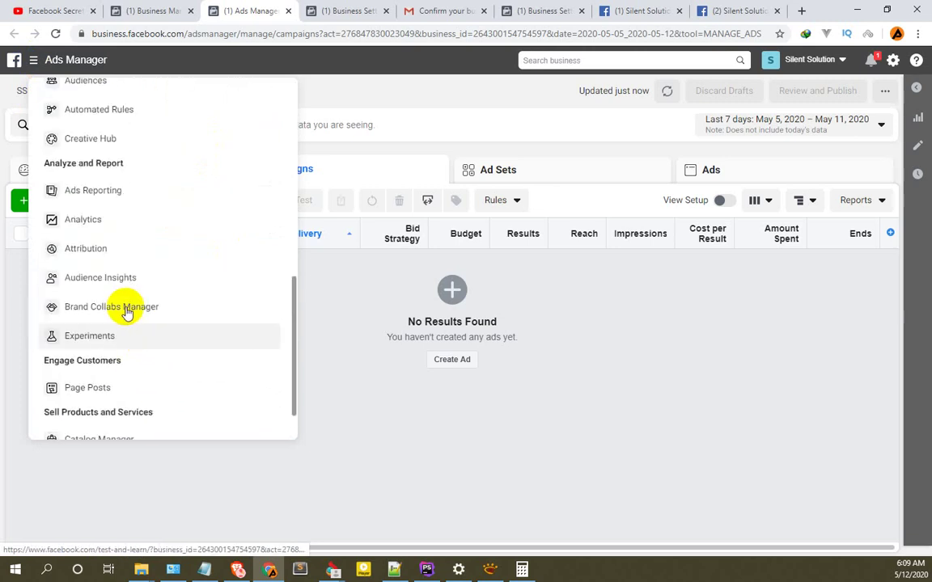
{"action": "scroll", "coordinate": [192, 108], "scroll_direction": "up", "scroll_amount": 5}
{"action": "scroll", "coordinate": [144, 153], "scroll_direction": "up", "scroll_amount": 3}
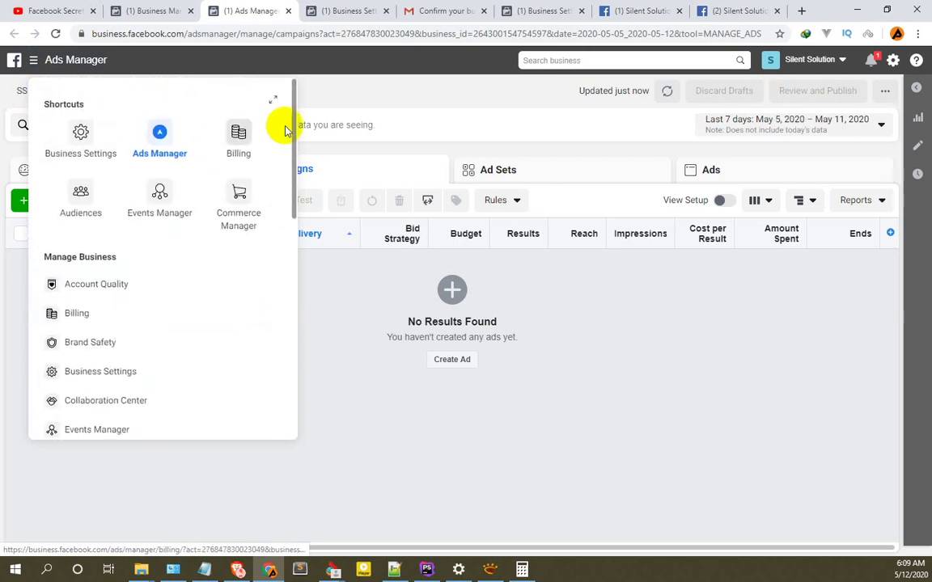
{"action": "left_click", "coordinate": [275, 102]}
{"action": "scroll", "coordinate": [476, 327], "scroll_direction": "down", "scroll_amount": 7}
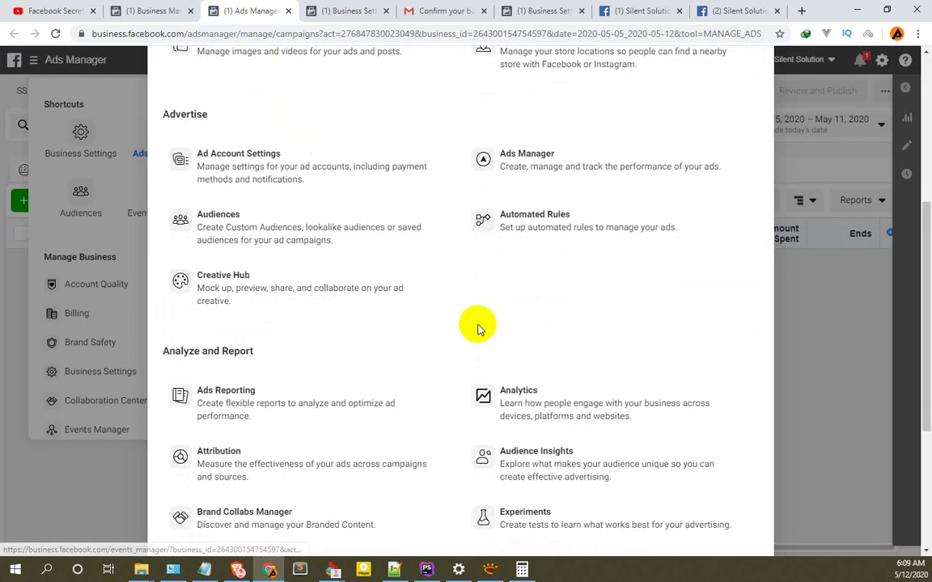
{"action": "scroll", "coordinate": [479, 372], "scroll_direction": "up", "scroll_amount": 7}
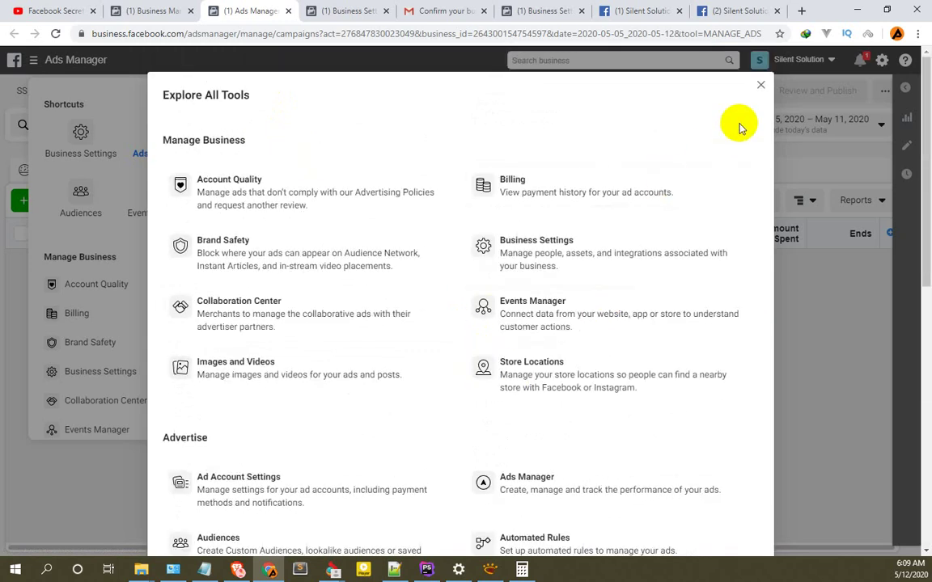
{"action": "left_click", "coordinate": [760, 85]}
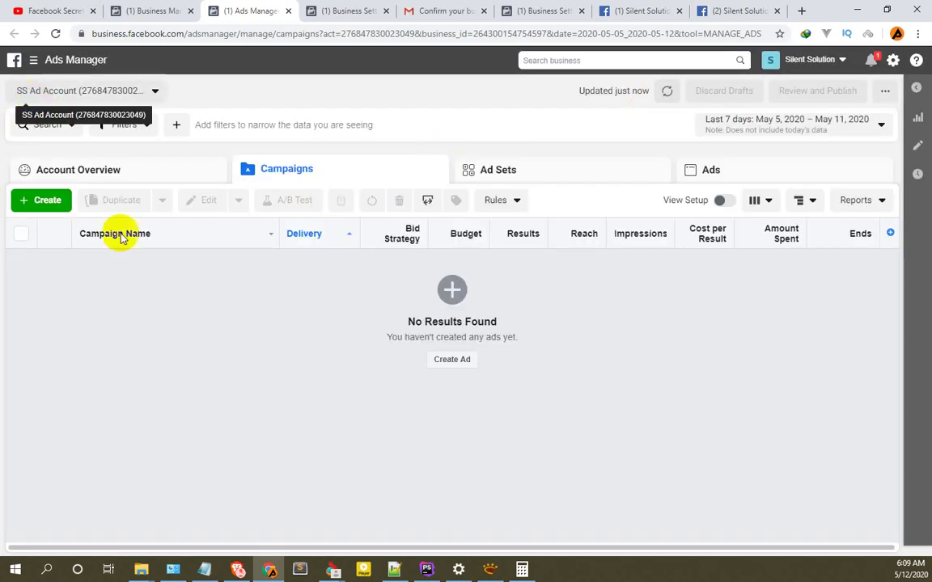
{"action": "left_click", "coordinate": [54, 202]}
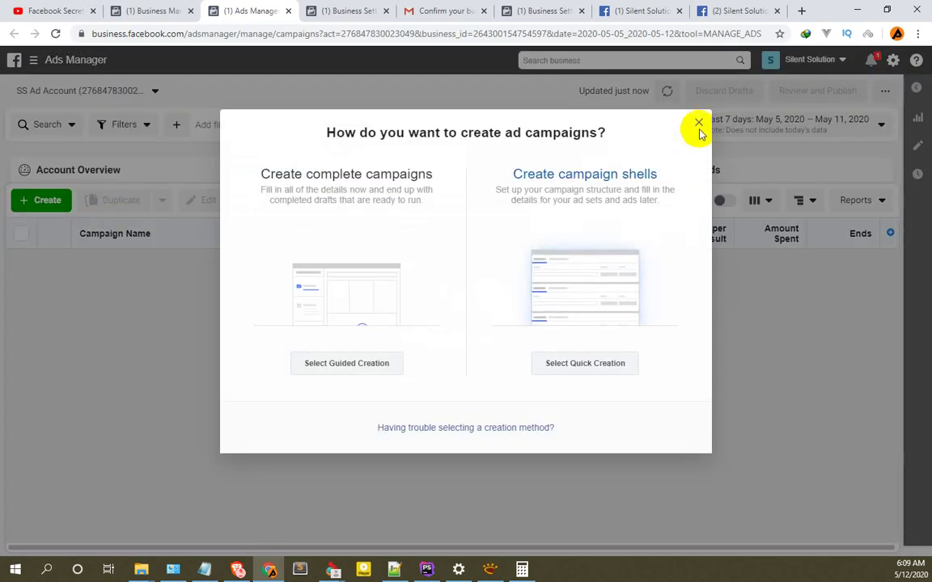
Close the campaign creation choice, reopen Create, and pick Guided Creation for a complete campaign.
{"action": "left_click", "coordinate": [699, 123]}
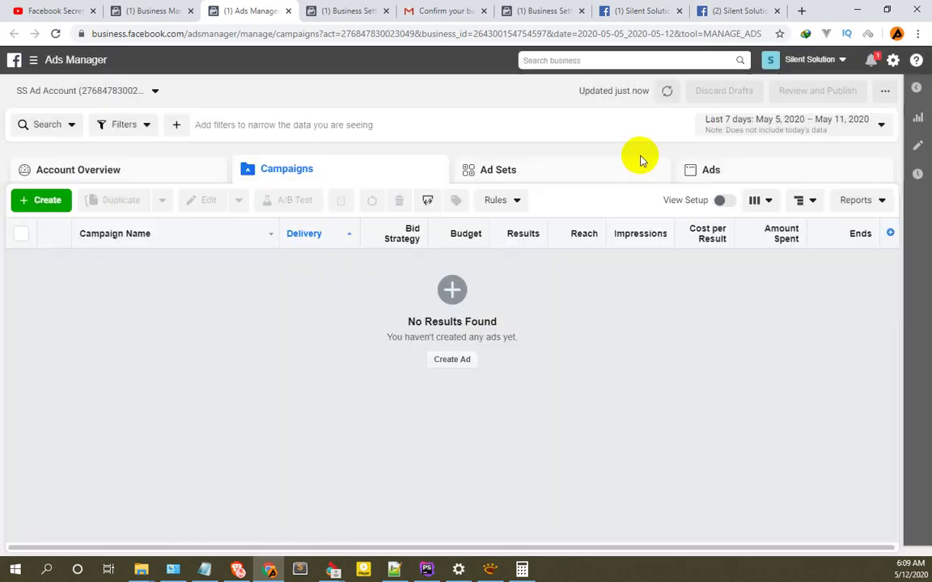
{"action": "left_click", "coordinate": [47, 203]}
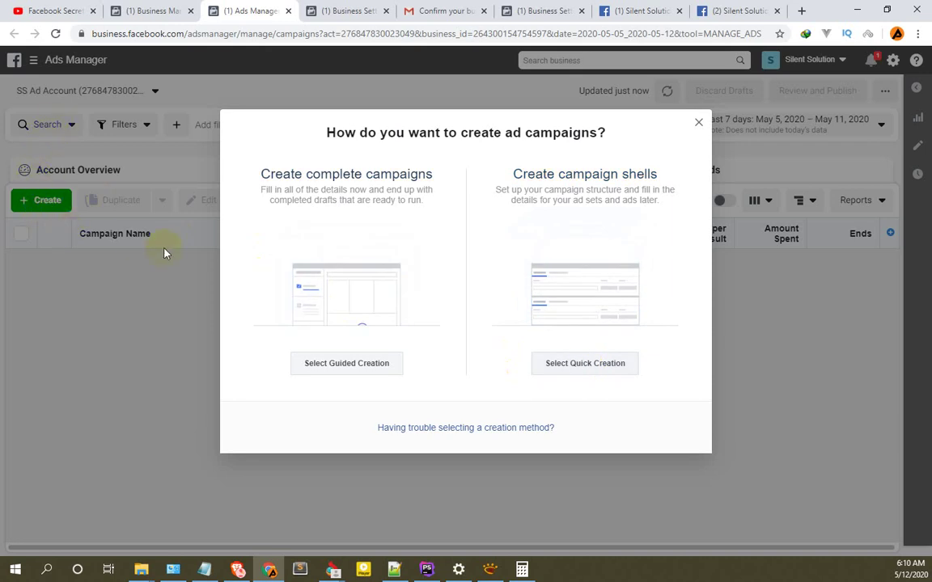
{"action": "left_click", "coordinate": [334, 366]}
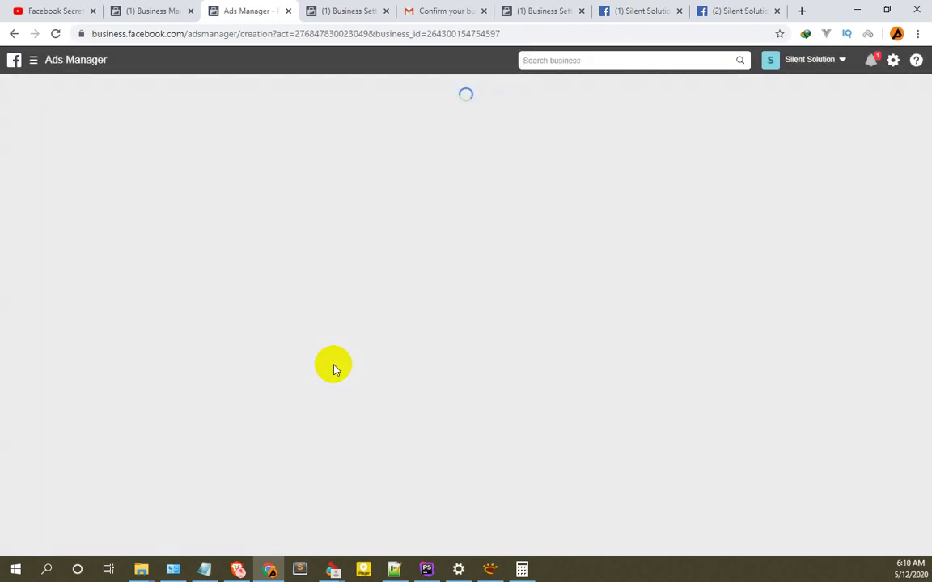
Scroll through the guided creation page to review the preselected Traffic objective and campaign name.
{"action": "scroll", "coordinate": [448, 208], "scroll_direction": "down", "scroll_amount": 1}
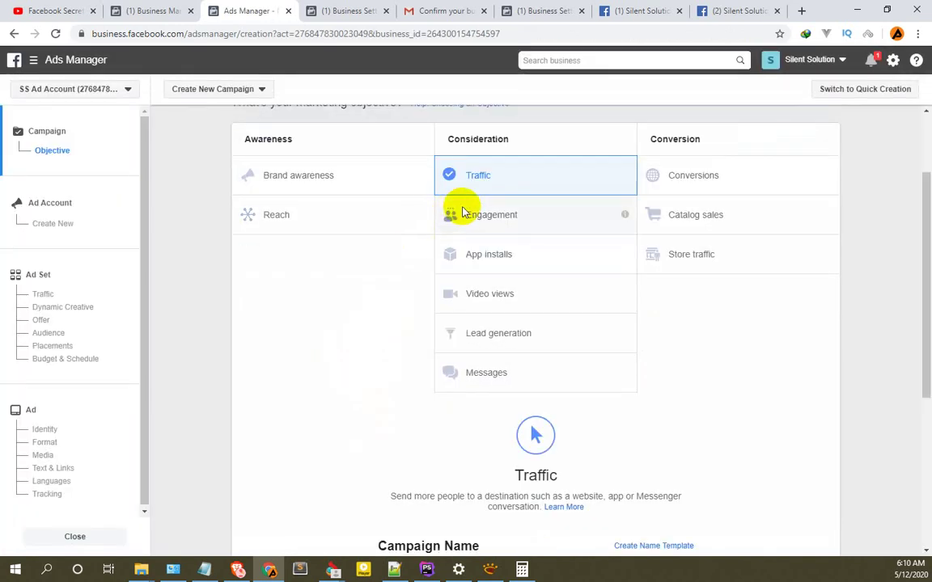
{"action": "scroll", "coordinate": [316, 202], "scroll_direction": "up", "scroll_amount": 1}
{"action": "scroll", "coordinate": [307, 202], "scroll_direction": "down", "scroll_amount": 1}
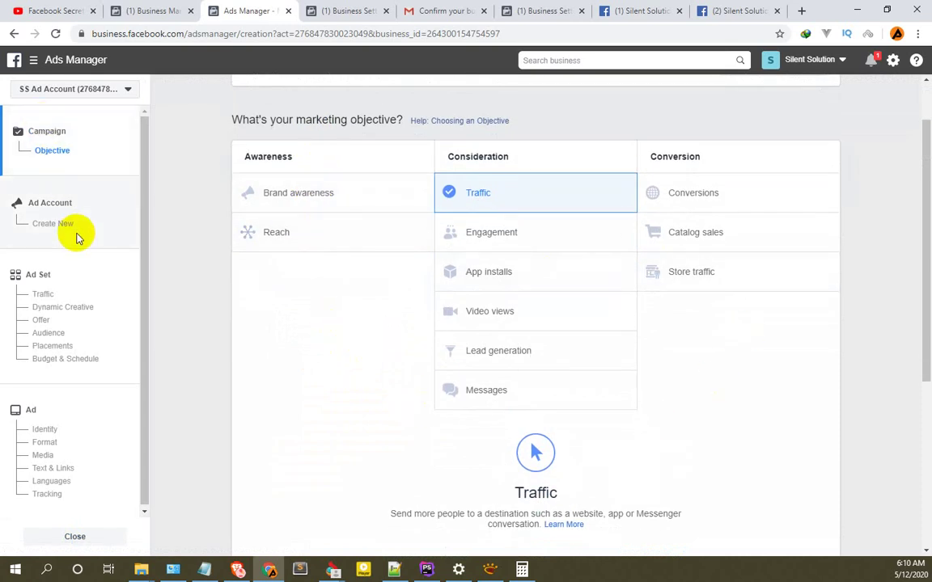
{"action": "scroll", "coordinate": [388, 437], "scroll_direction": "down", "scroll_amount": 1}
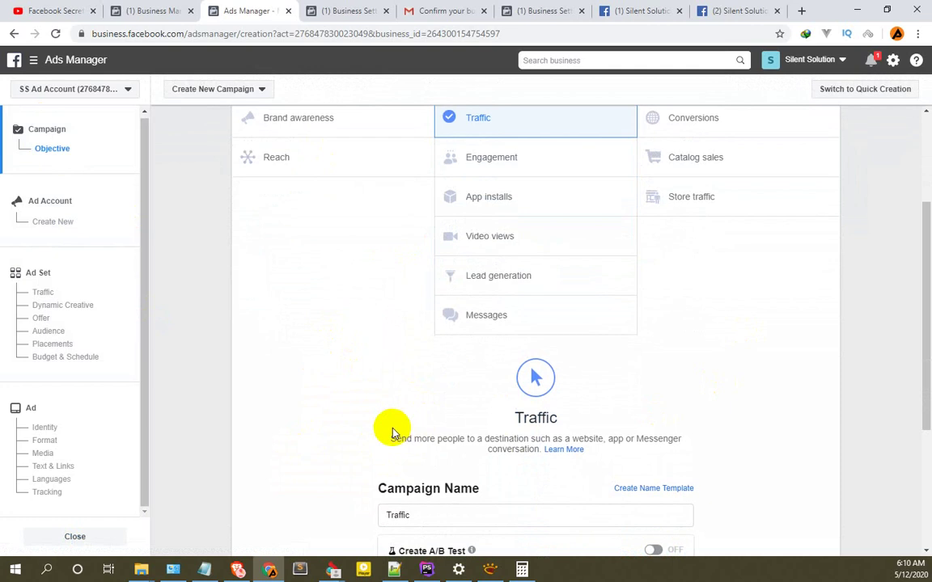
{"action": "scroll", "coordinate": [343, 405], "scroll_direction": "down", "scroll_amount": 3}
{"action": "scroll", "coordinate": [324, 356], "scroll_direction": "up", "scroll_amount": 5}
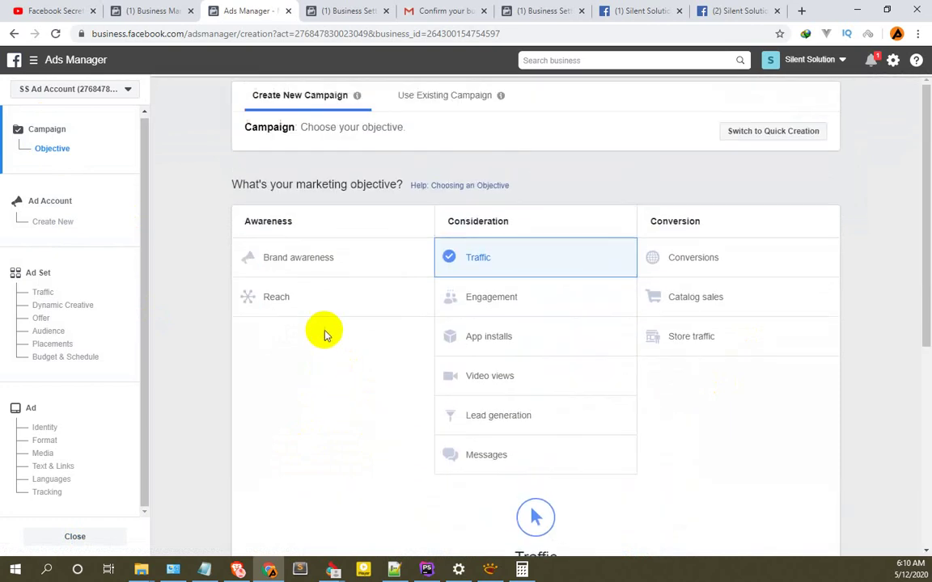
{"action": "scroll", "coordinate": [323, 332], "scroll_direction": "down", "scroll_amount": 1}
{"action": "scroll", "coordinate": [324, 331], "scroll_direction": "down", "scroll_amount": 3}
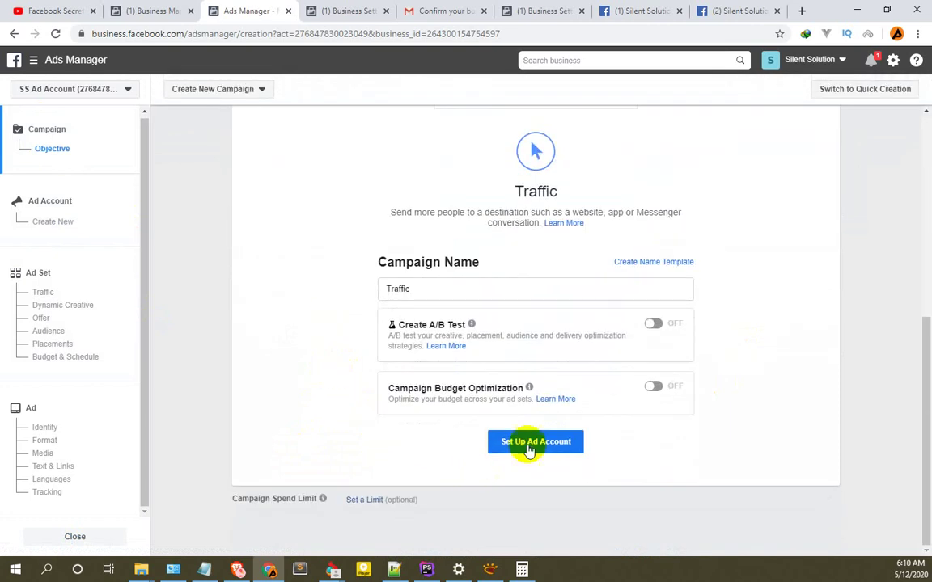
{"action": "scroll", "coordinate": [316, 343], "scroll_direction": "up", "scroll_amount": 4}
{"action": "scroll", "coordinate": [307, 337], "scroll_direction": "up", "scroll_amount": 1}
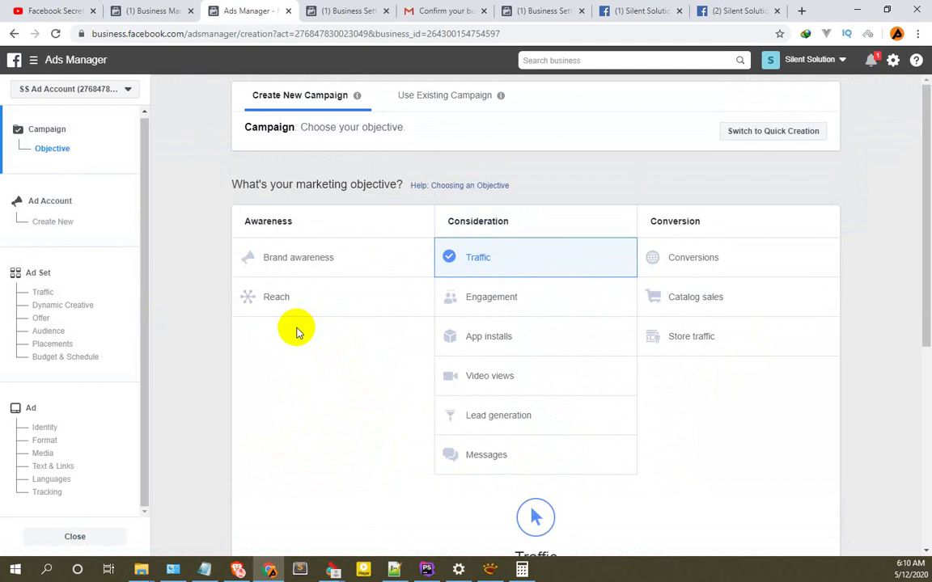